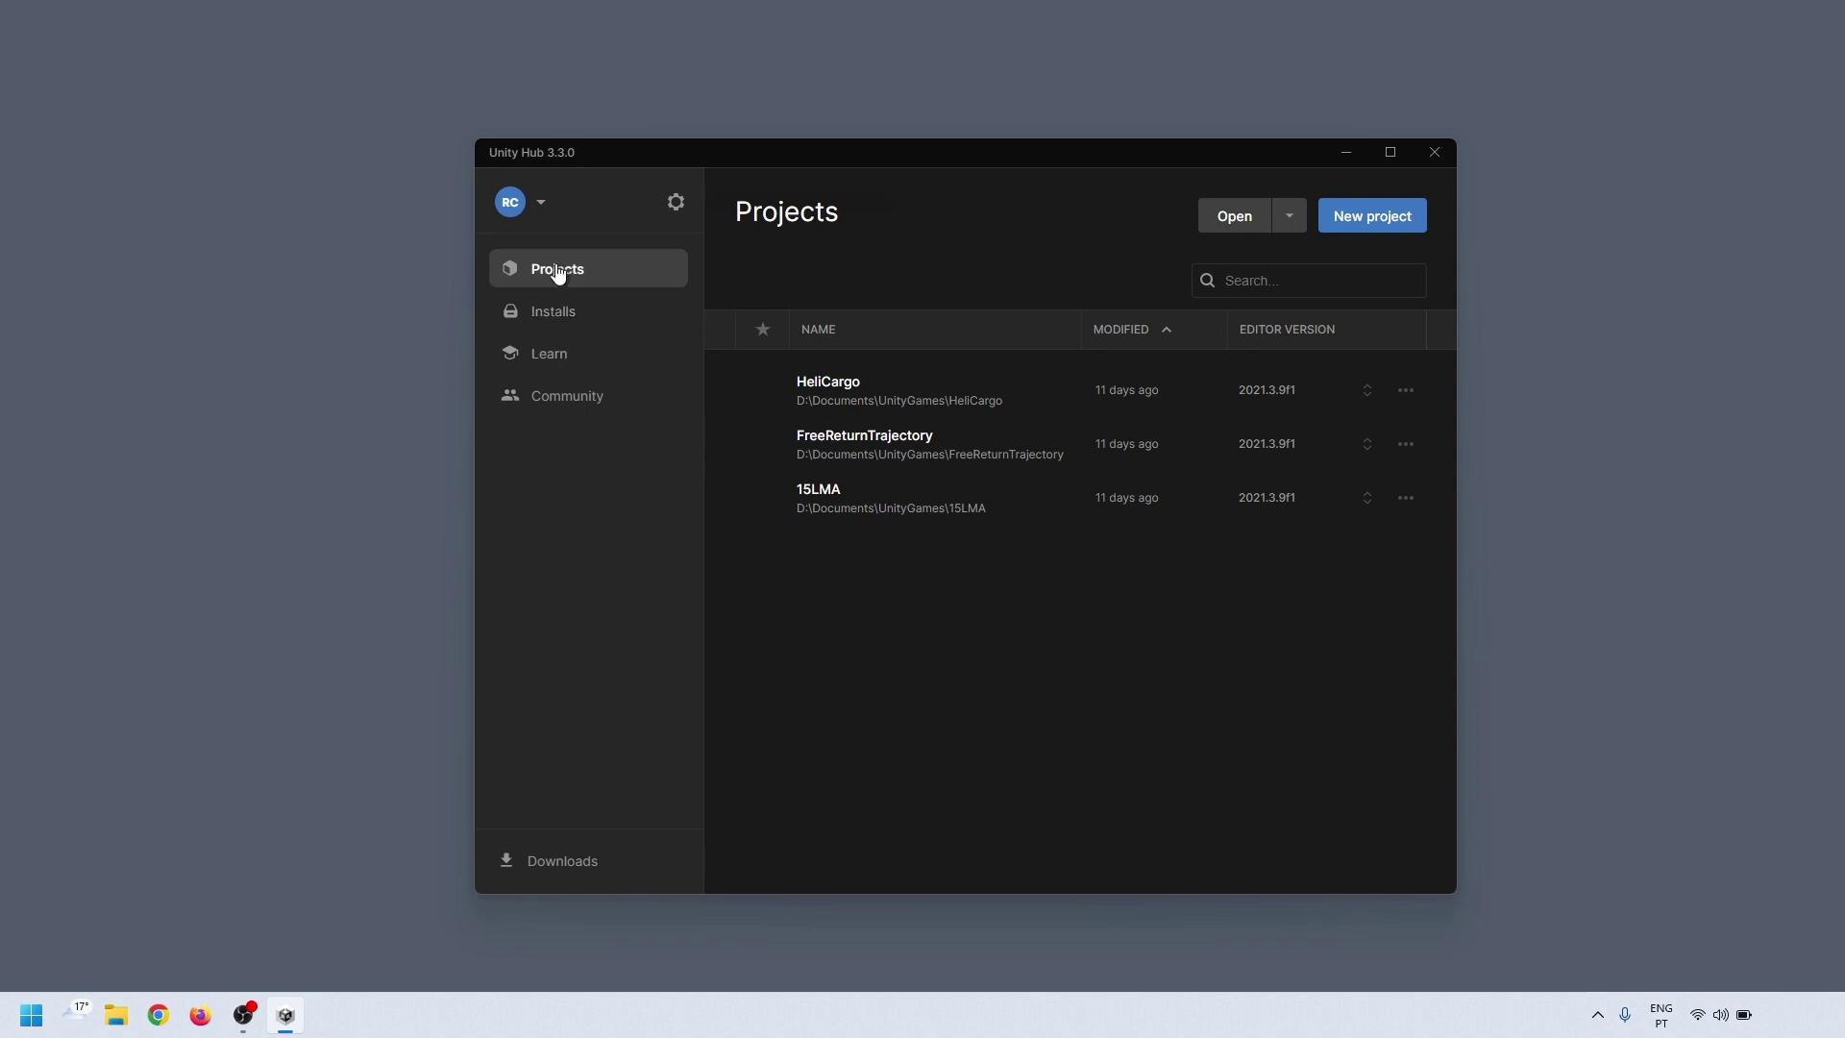
Start a new project from the 2D Core template and name it "e1 Unity interface"
left_click(1385, 219)
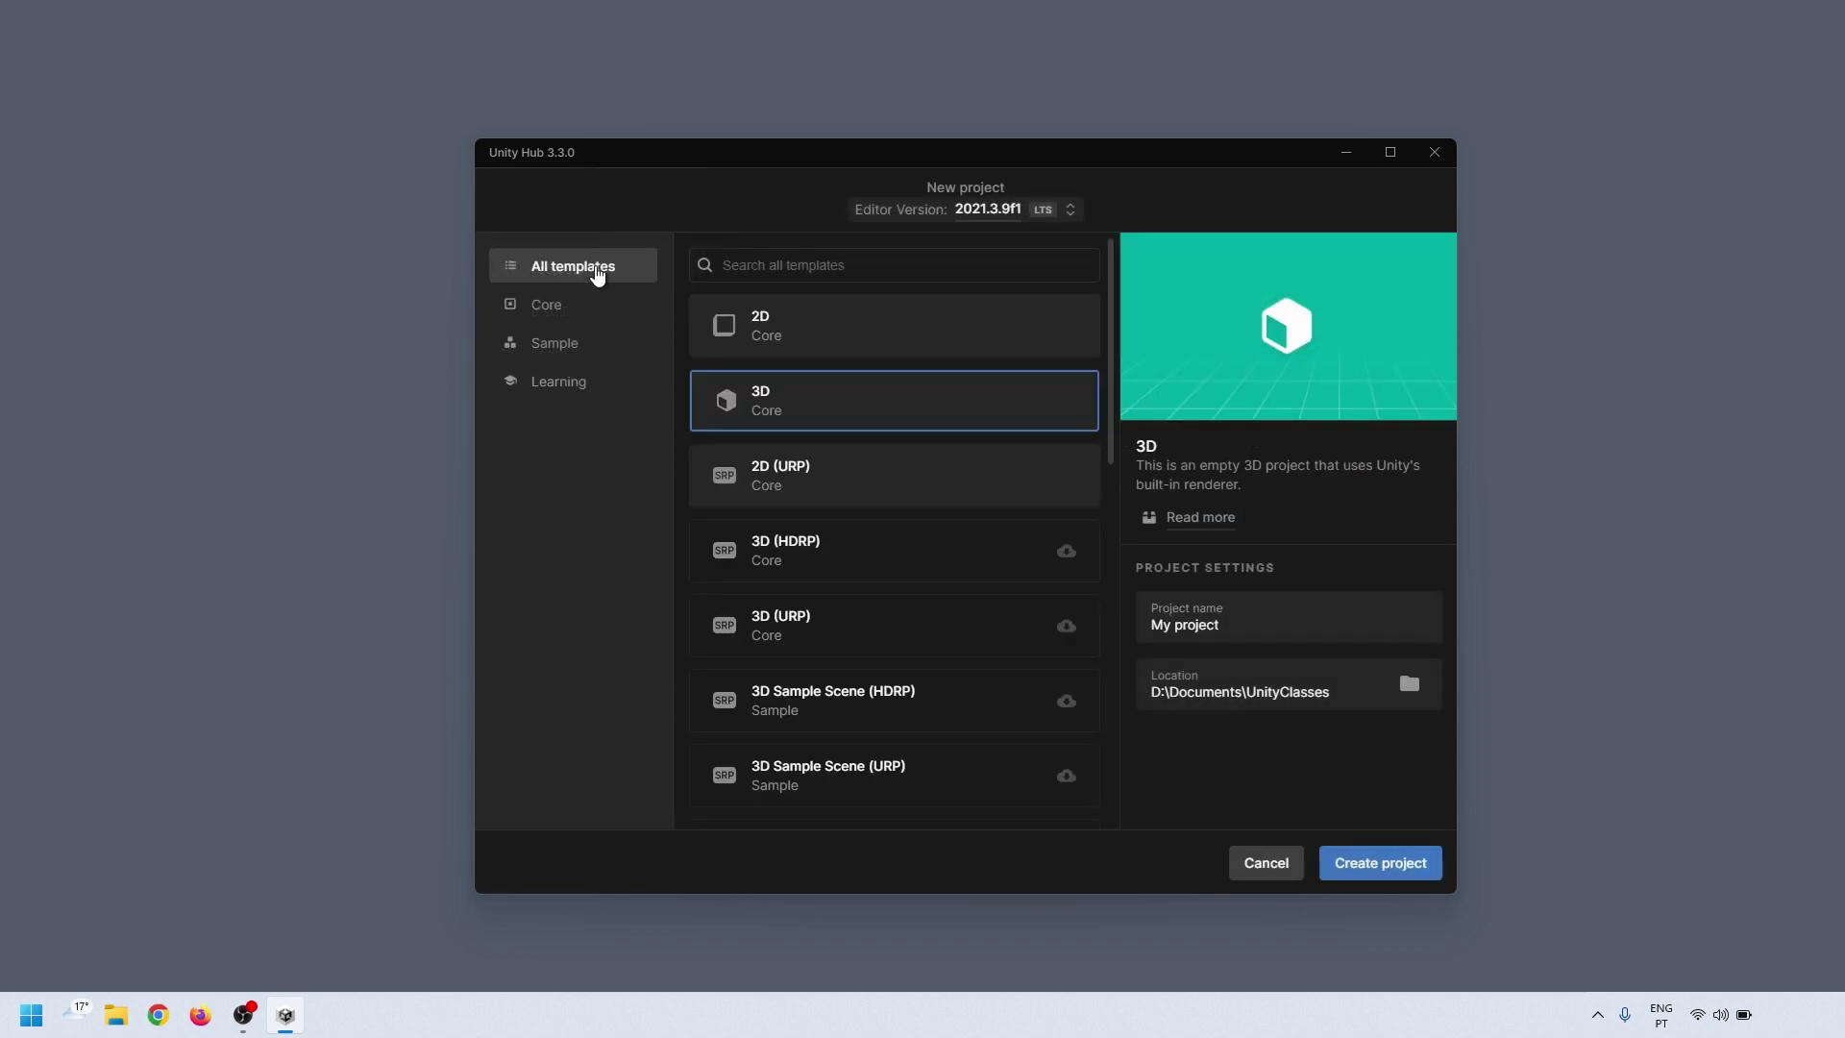
left_click(844, 338)
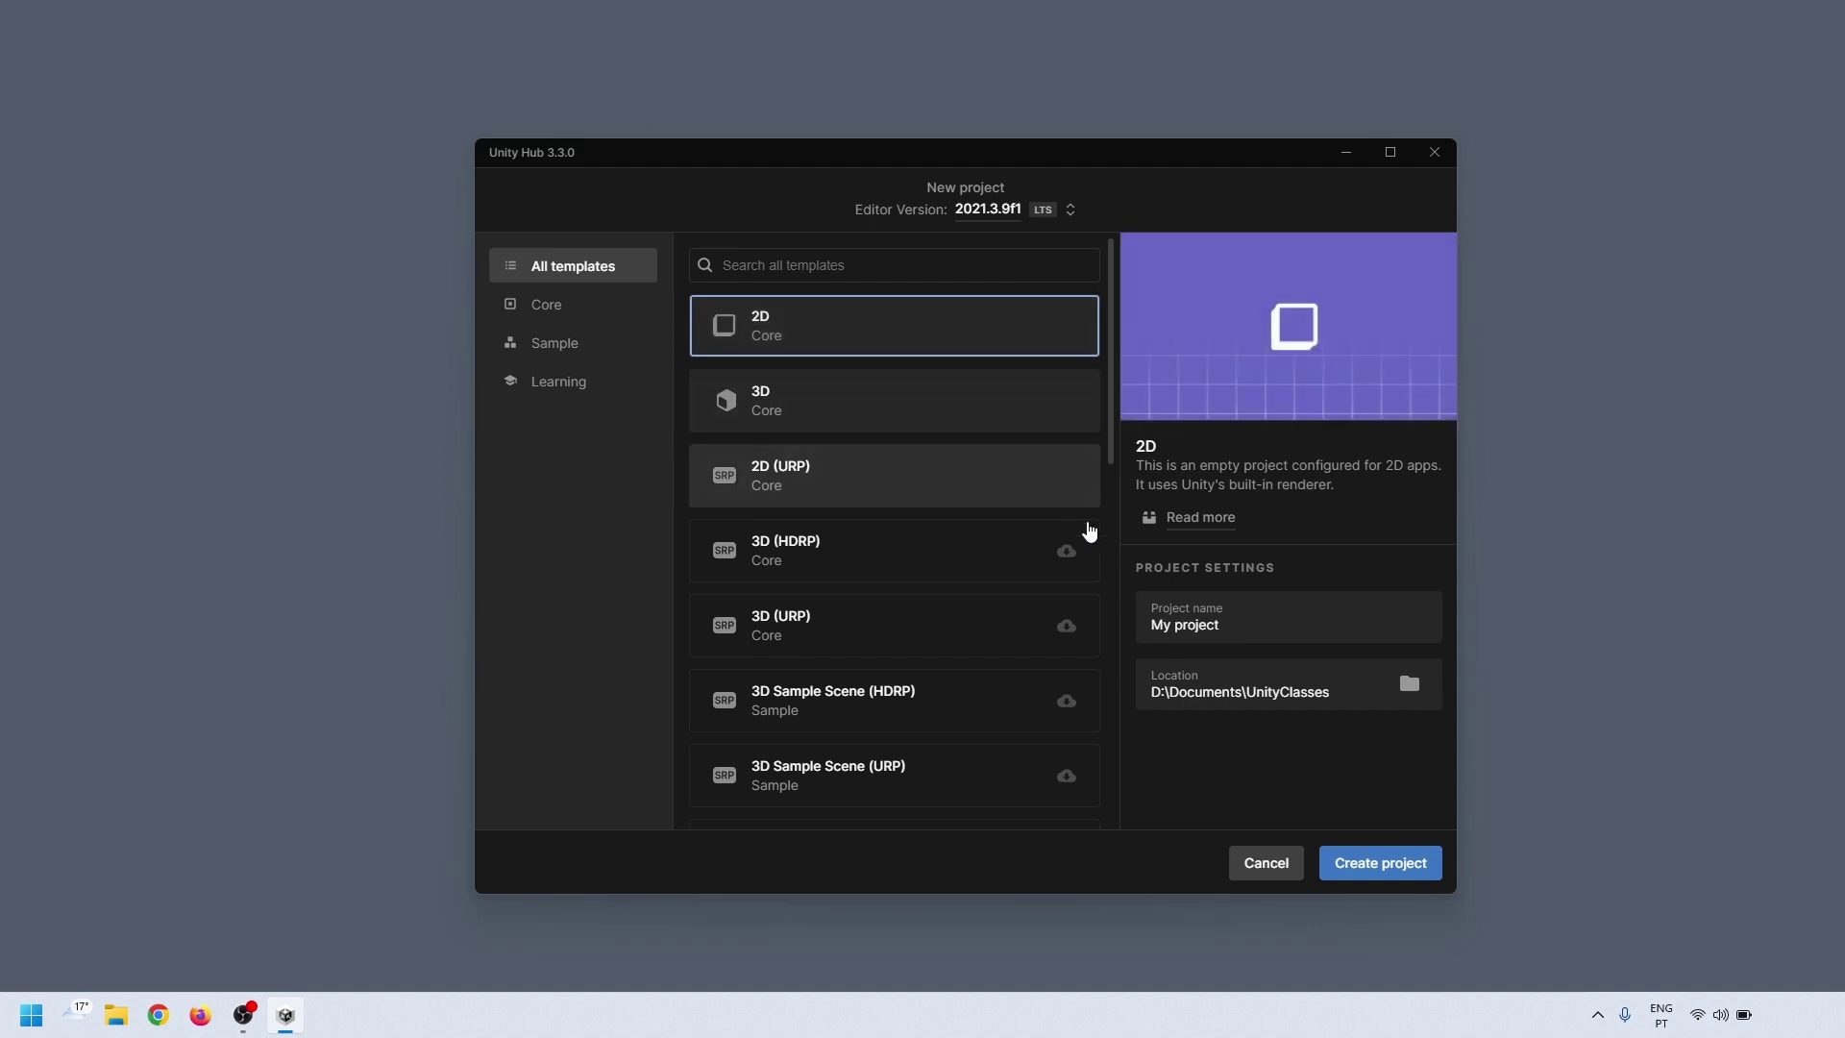
left_click_drag(1284, 629, 1145, 613)
type("e1")
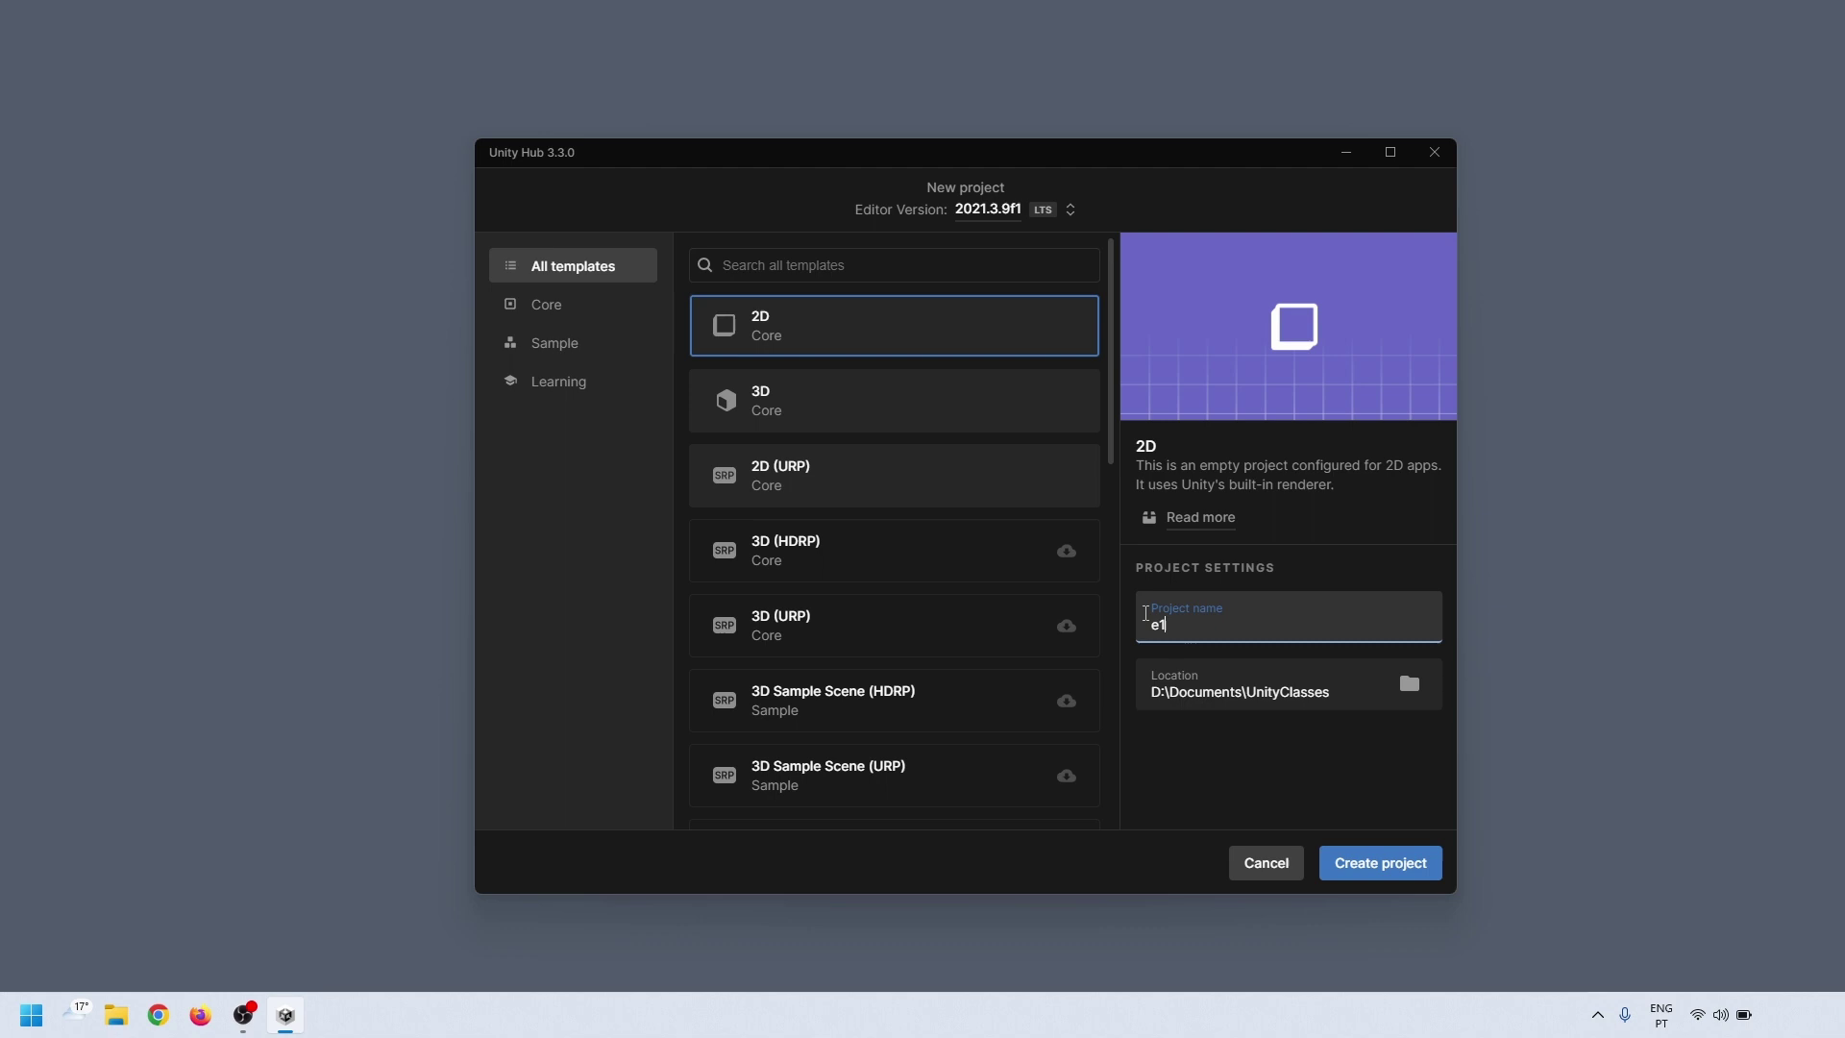
type(" Unity interface")
Set the project location to the UnityClasses folder in Documents and create the project
left_click(1405, 692)
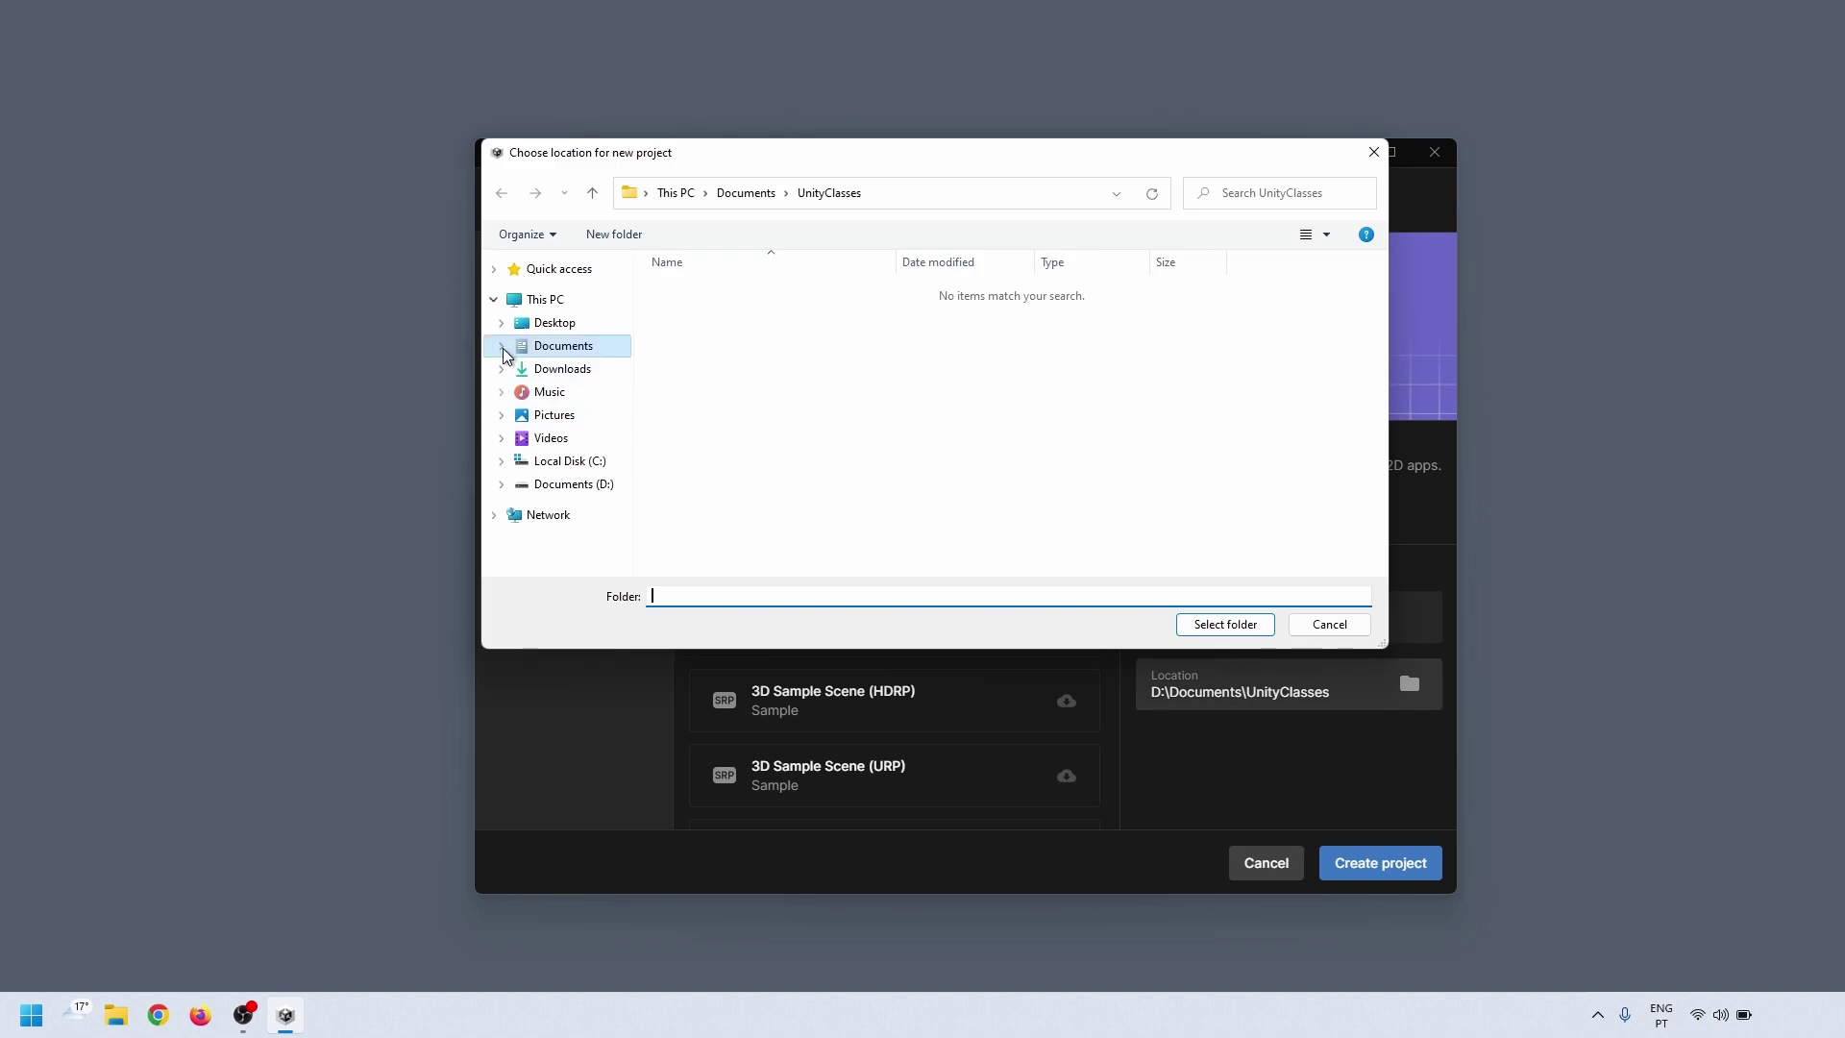
left_click(545, 352)
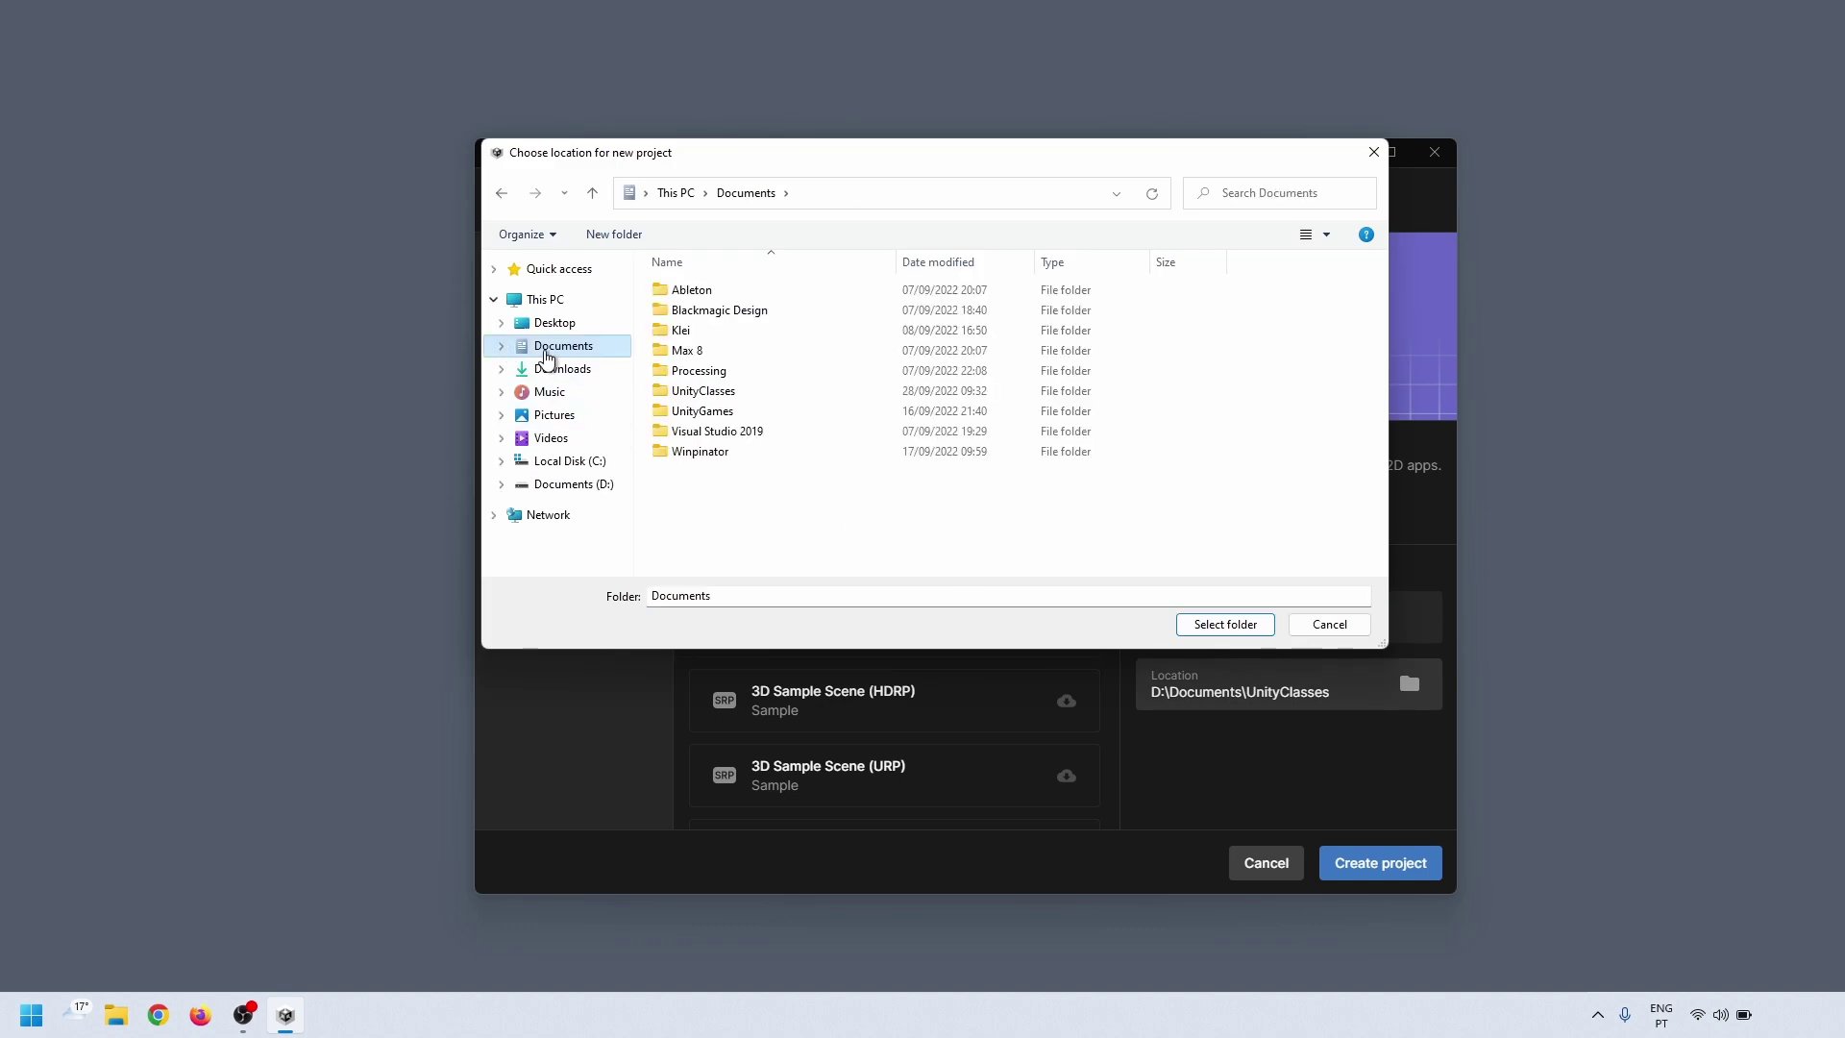
left_click(701, 394)
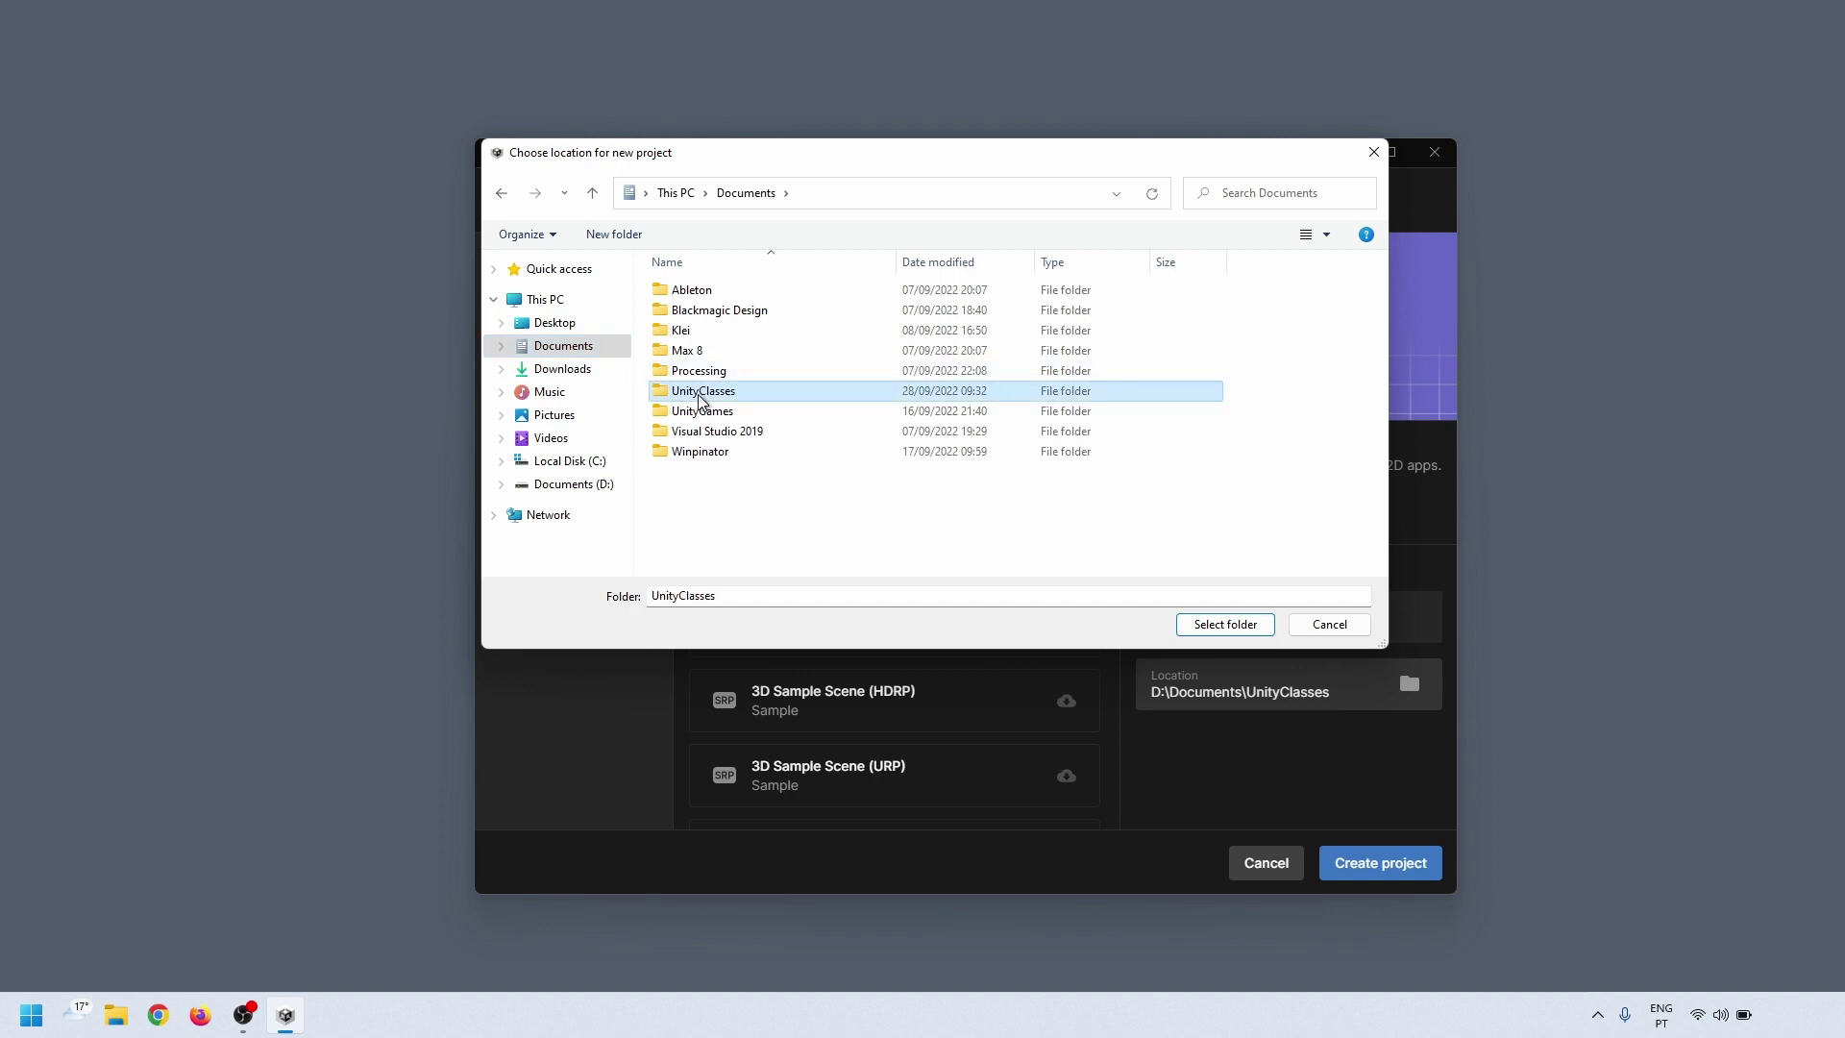
left_click(701, 396)
key("Escape")
left_click(1249, 627)
left_click(1357, 858)
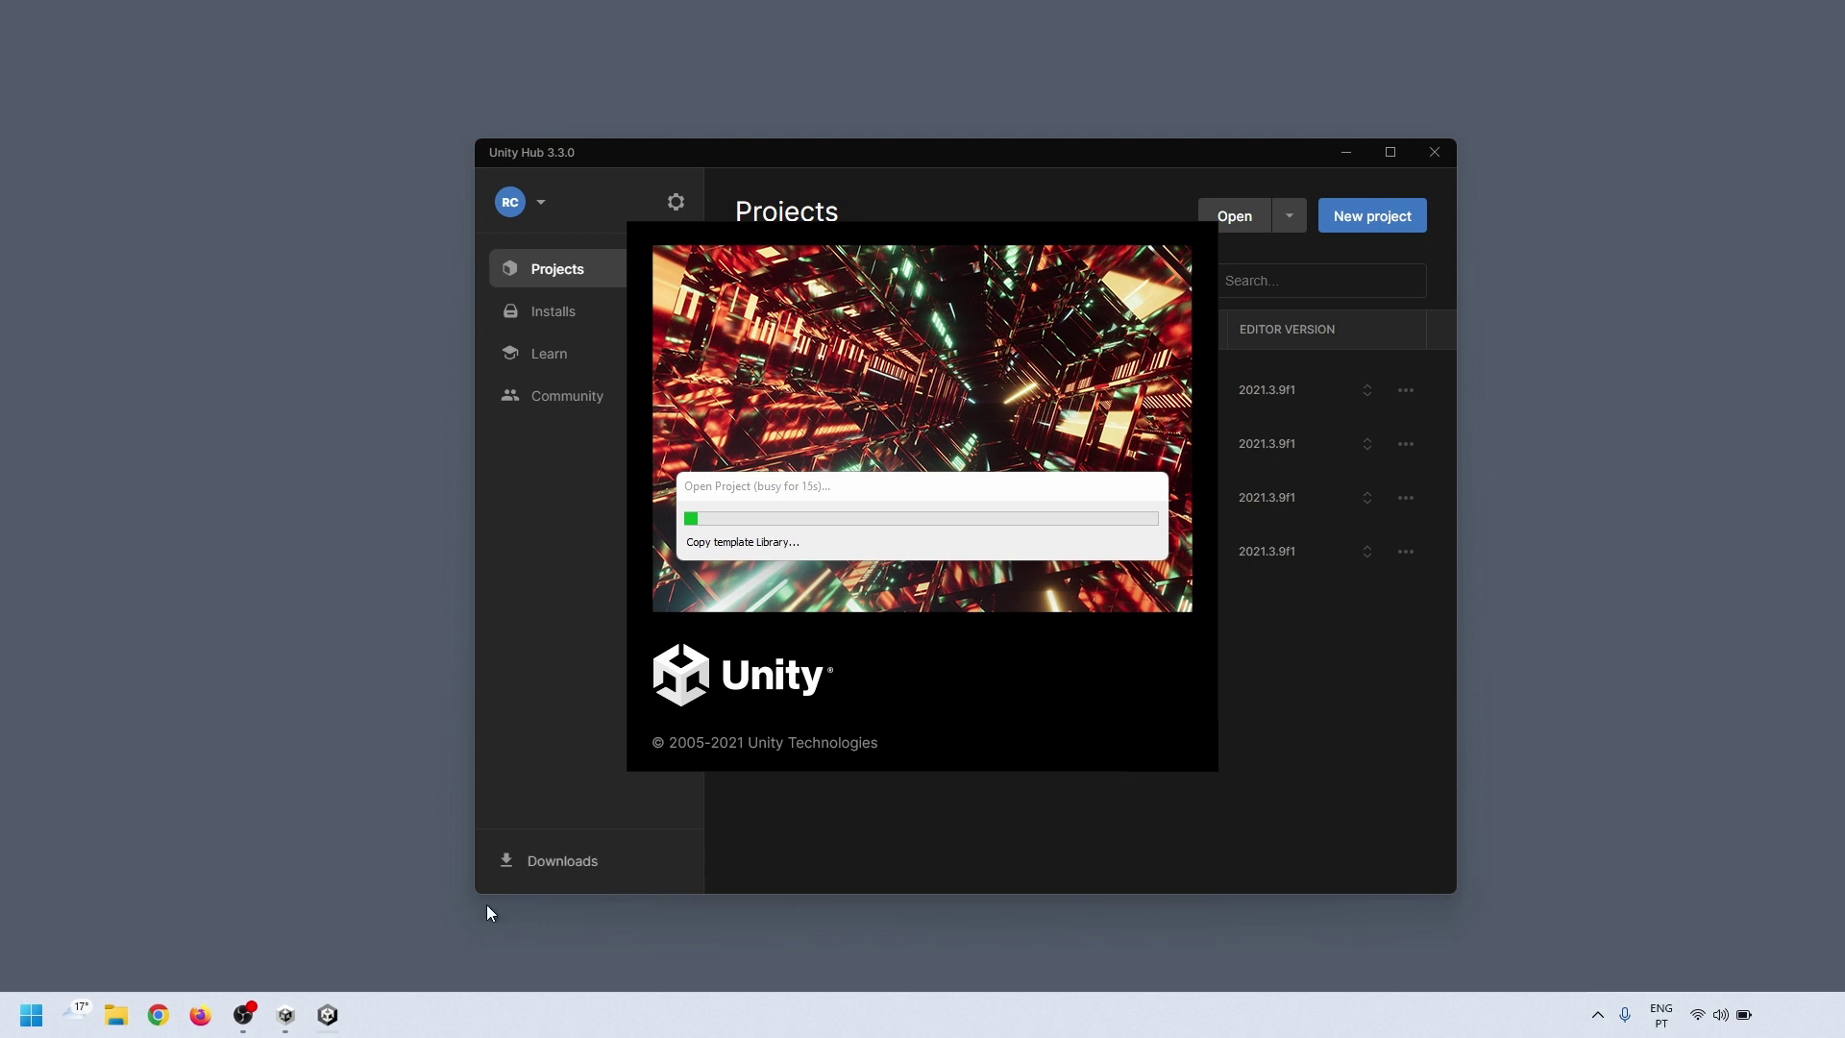
Switch to File Explorer and look for the new project's folder in Documents > UnityClasses, closing the window when done
left_click(112, 1023)
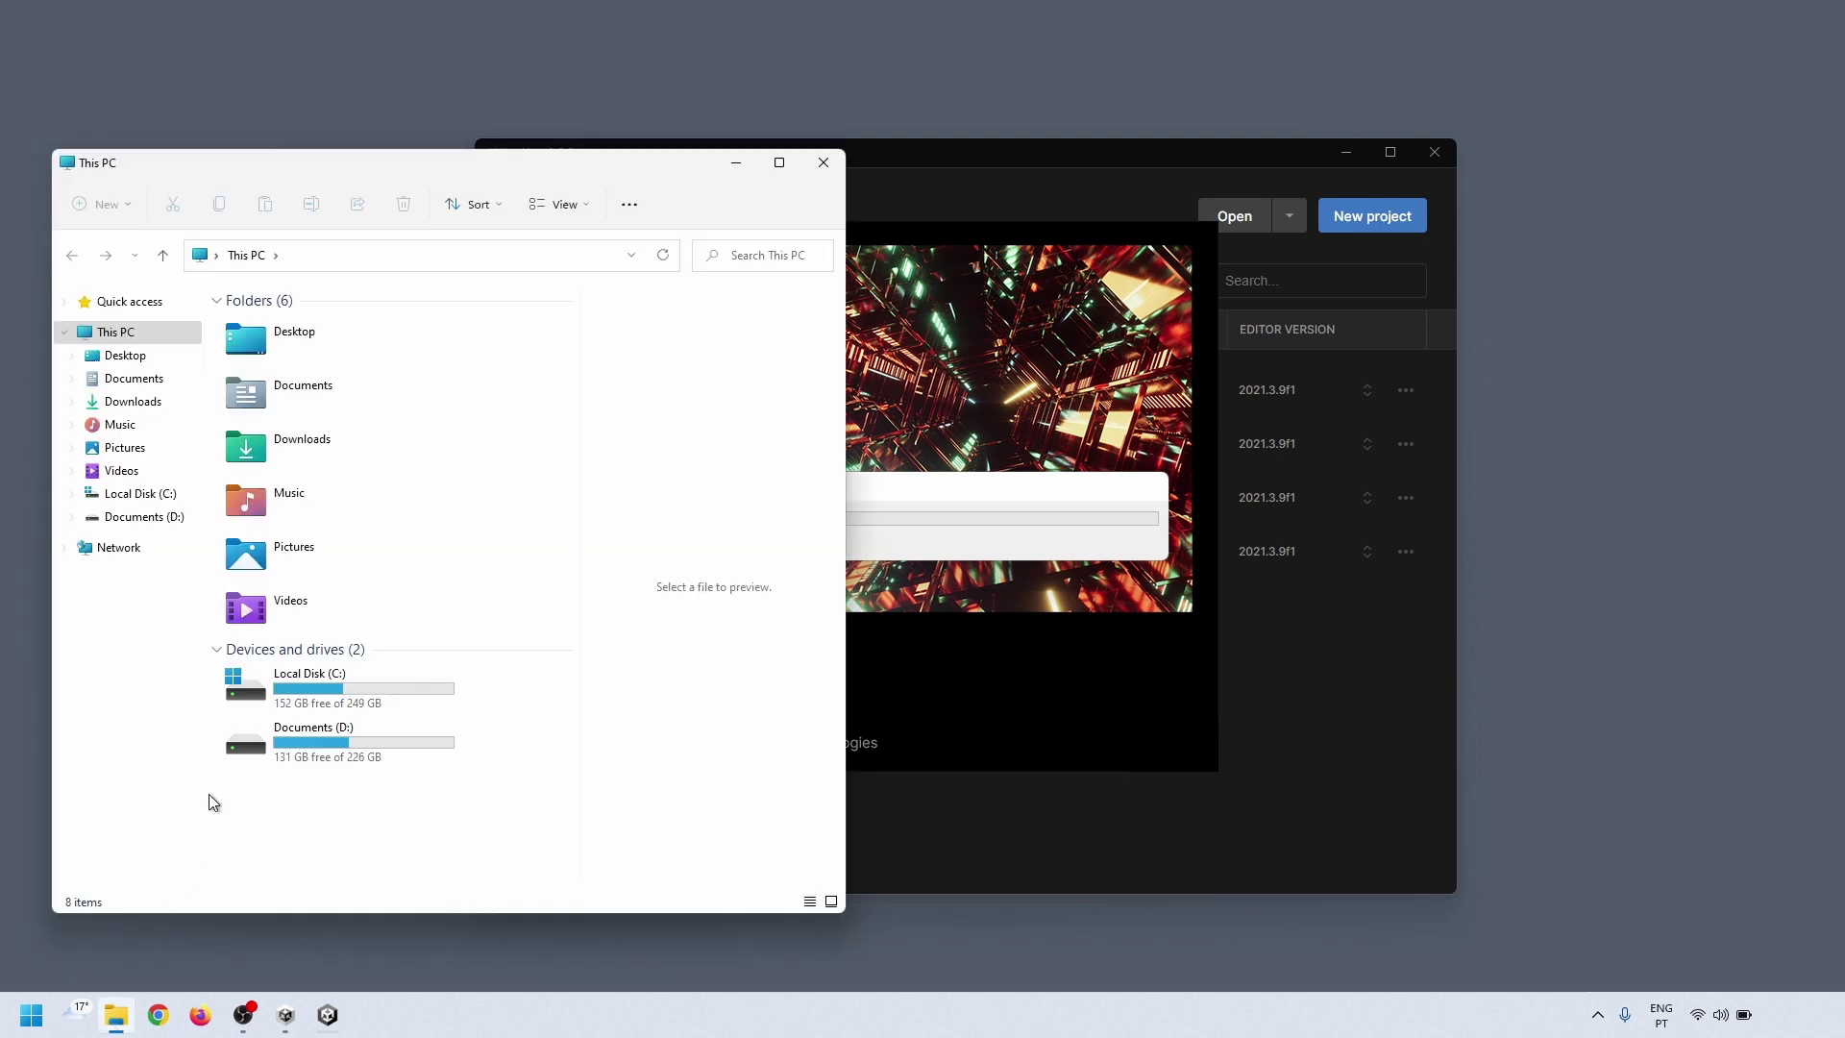
left_click(302, 392)
double_click(302, 392)
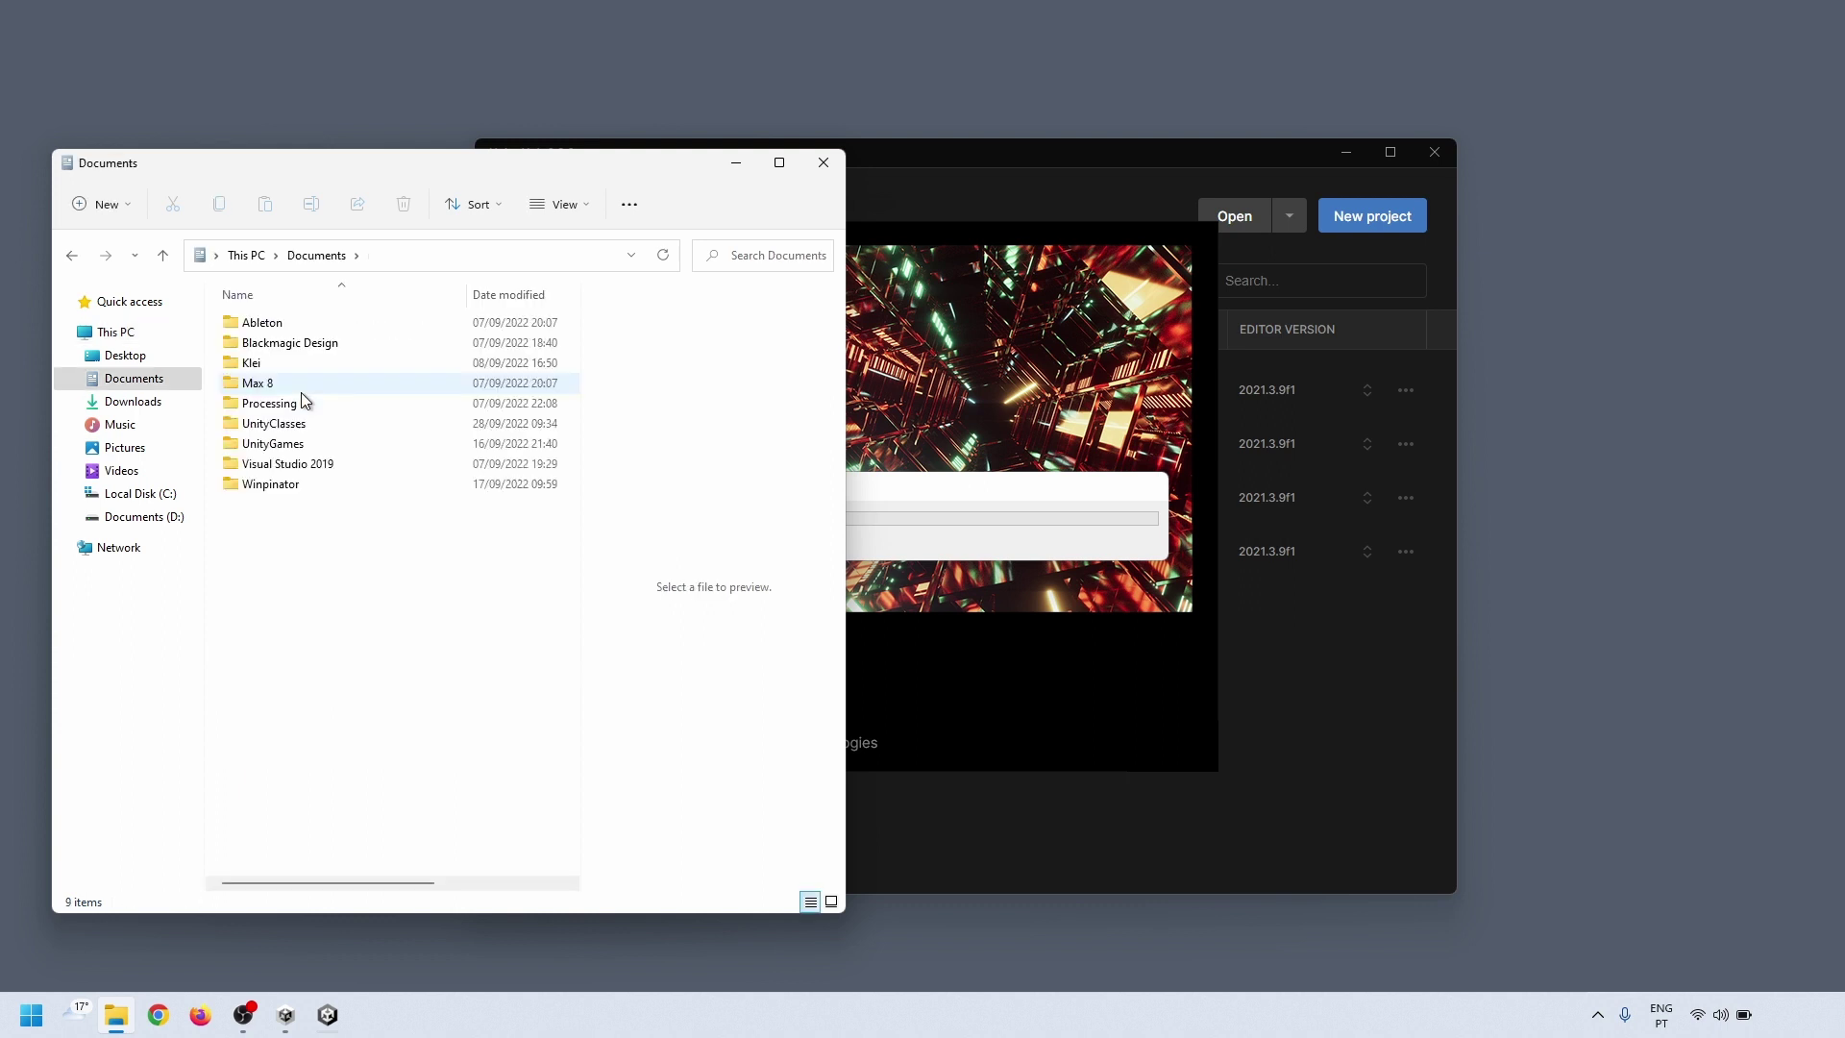
double_click(279, 428)
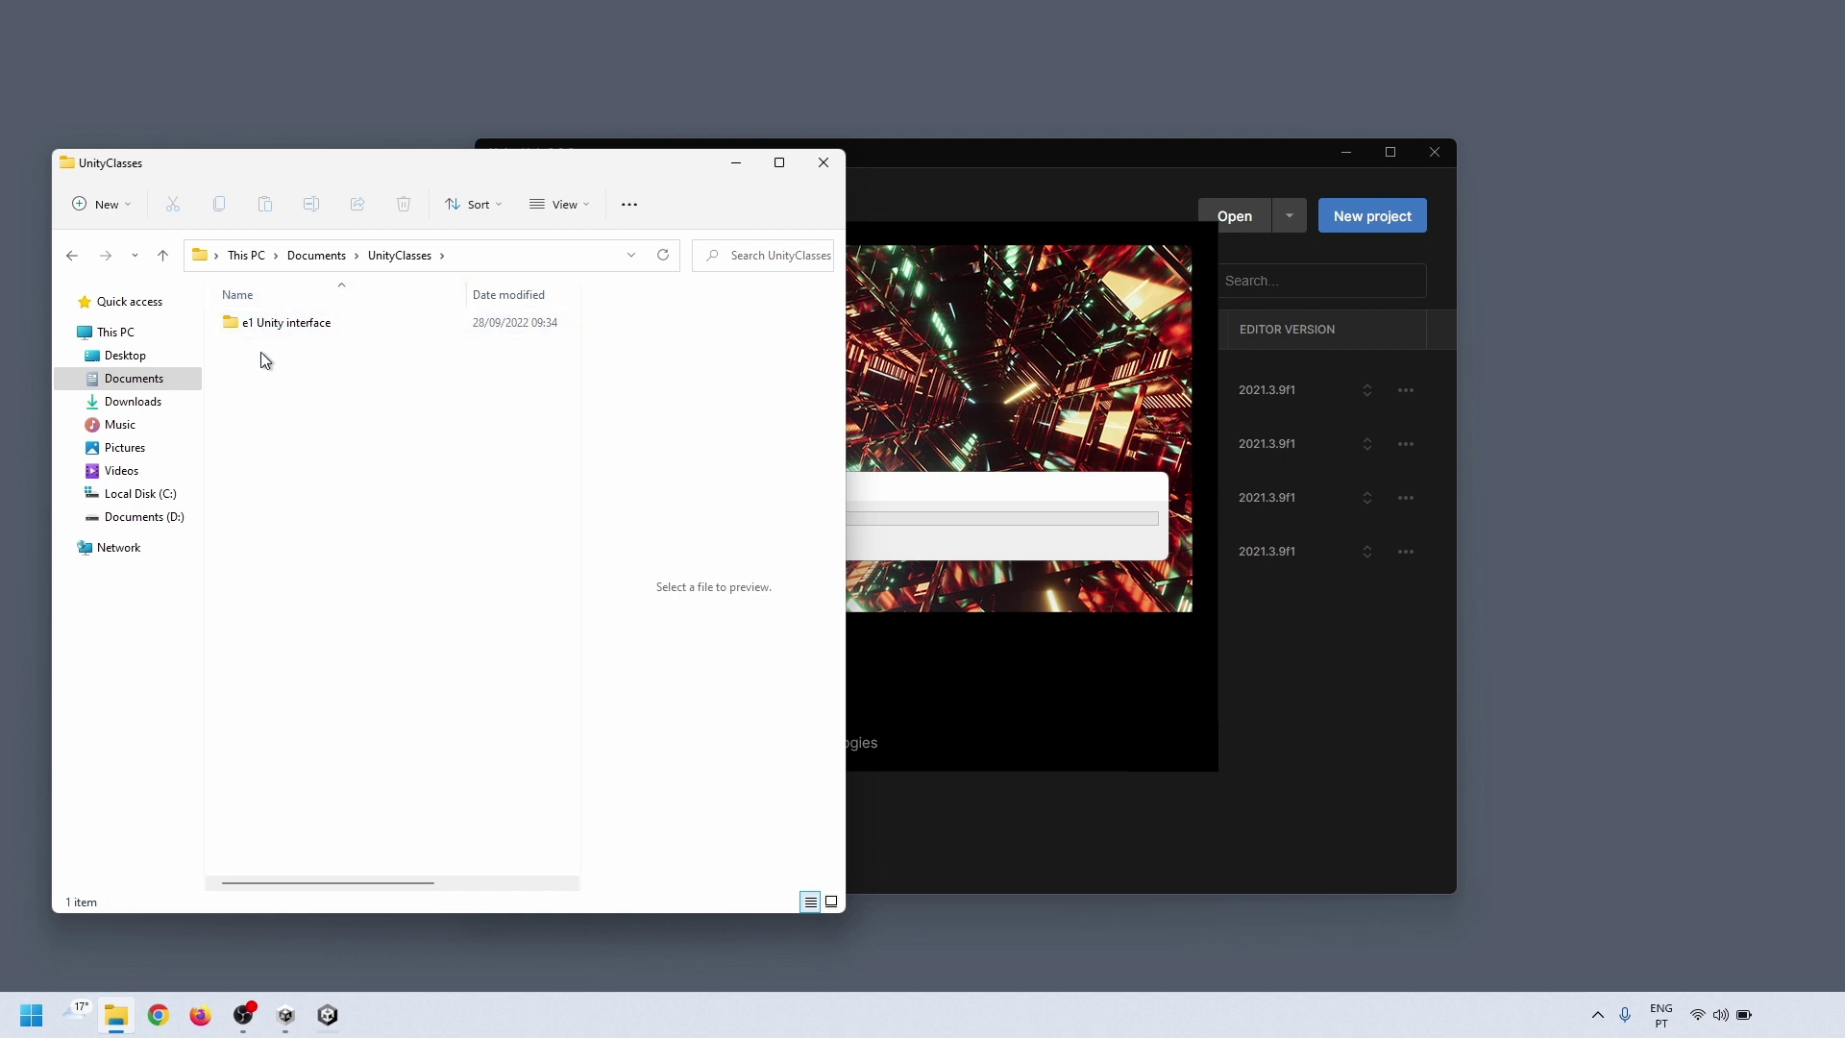
left_click(273, 327)
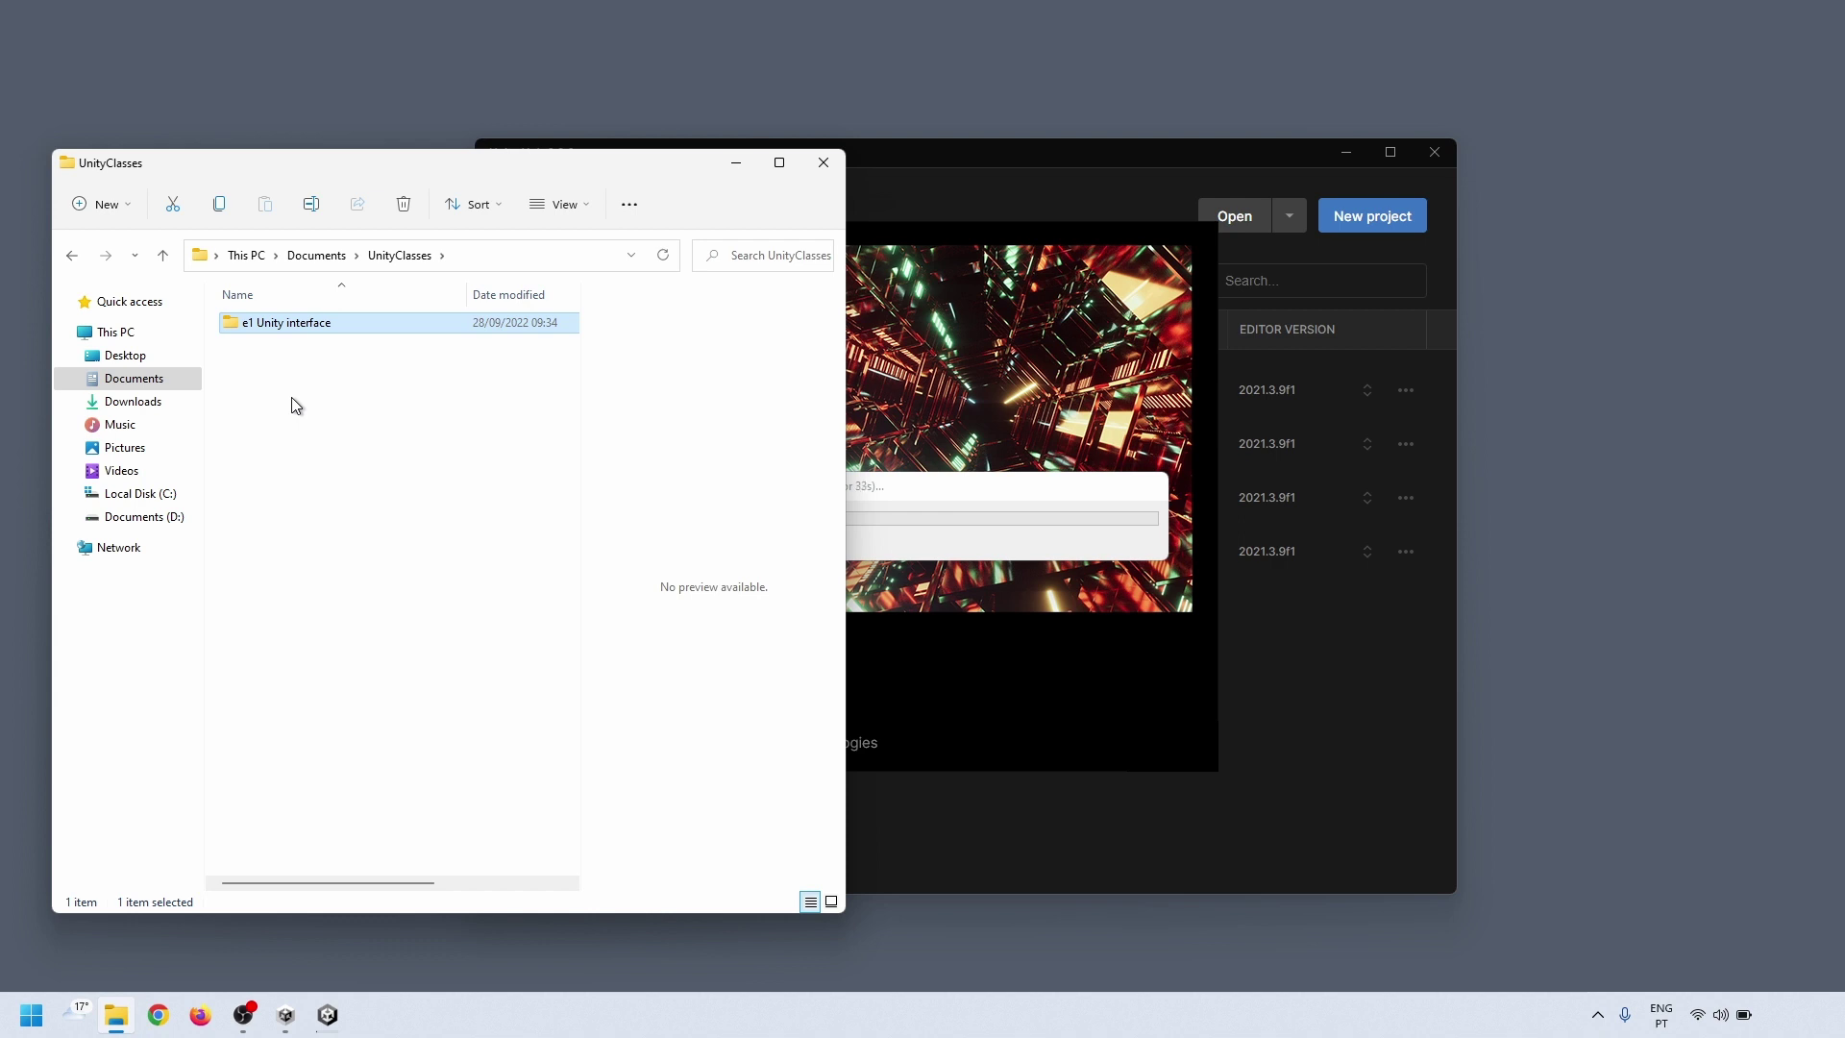
left_click(296, 405)
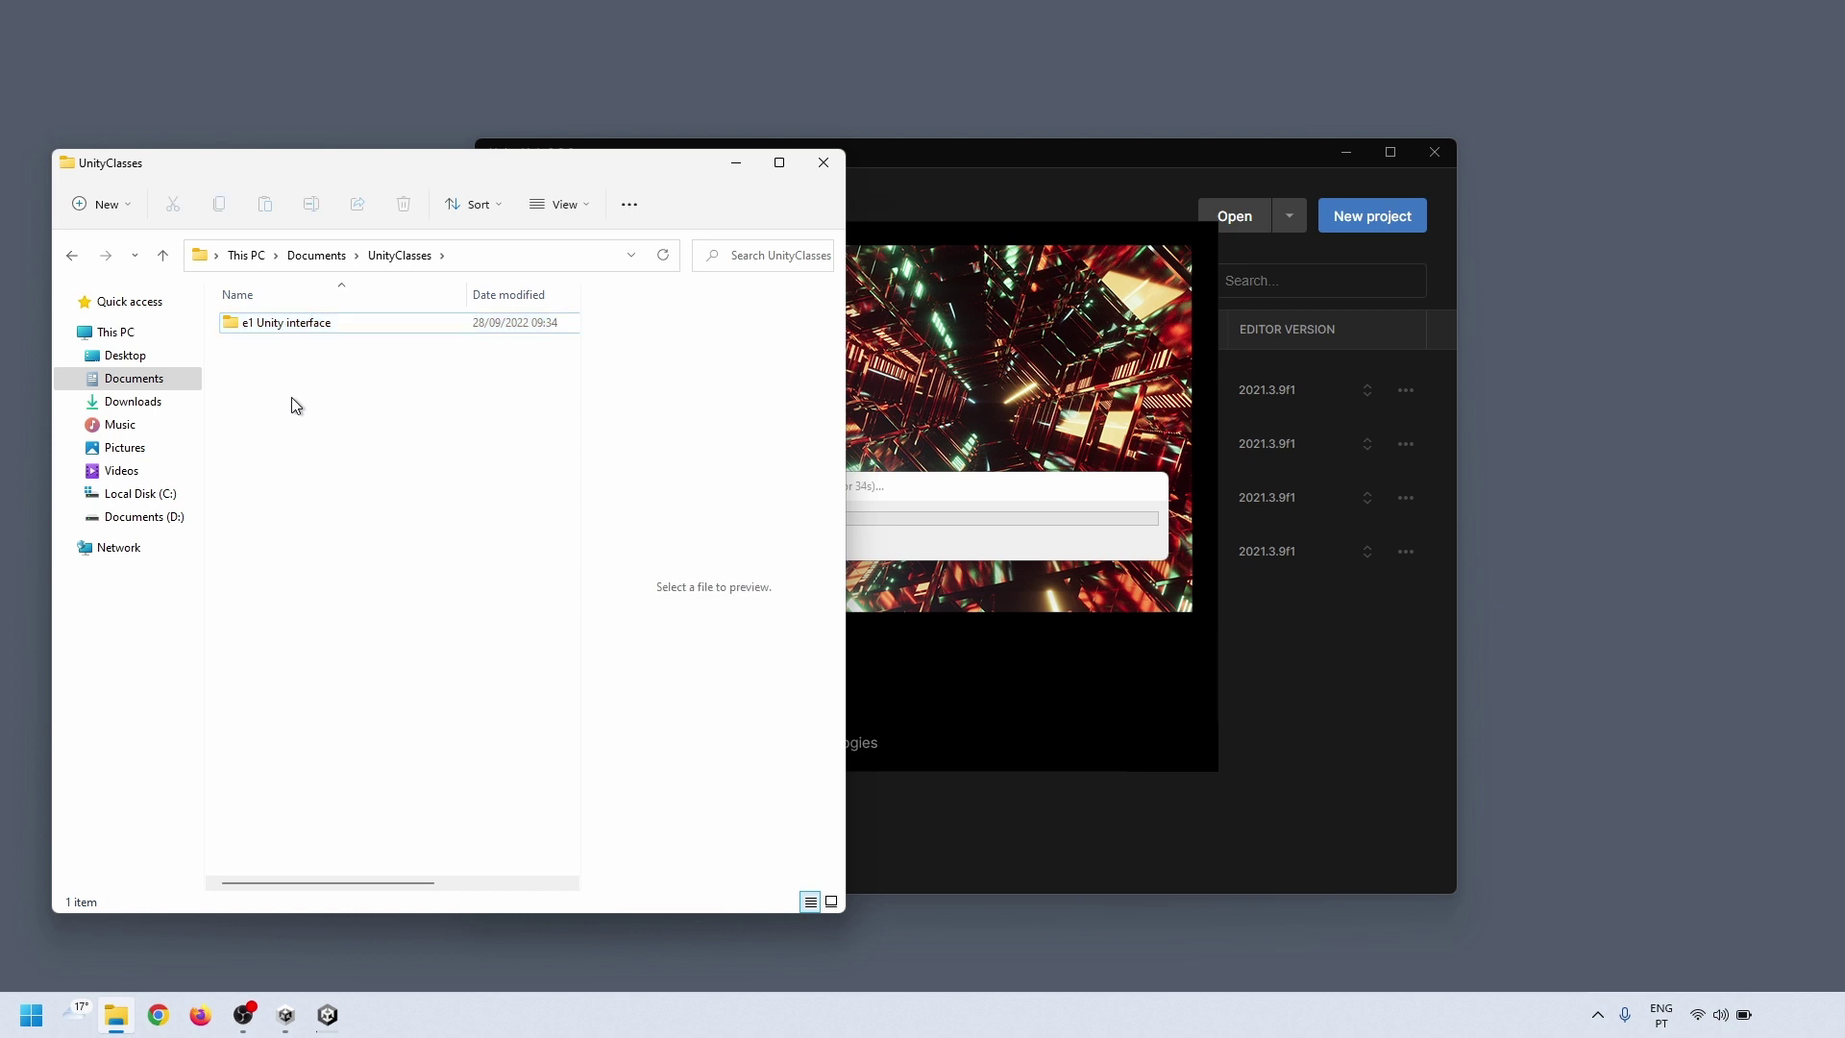
left_click(821, 166)
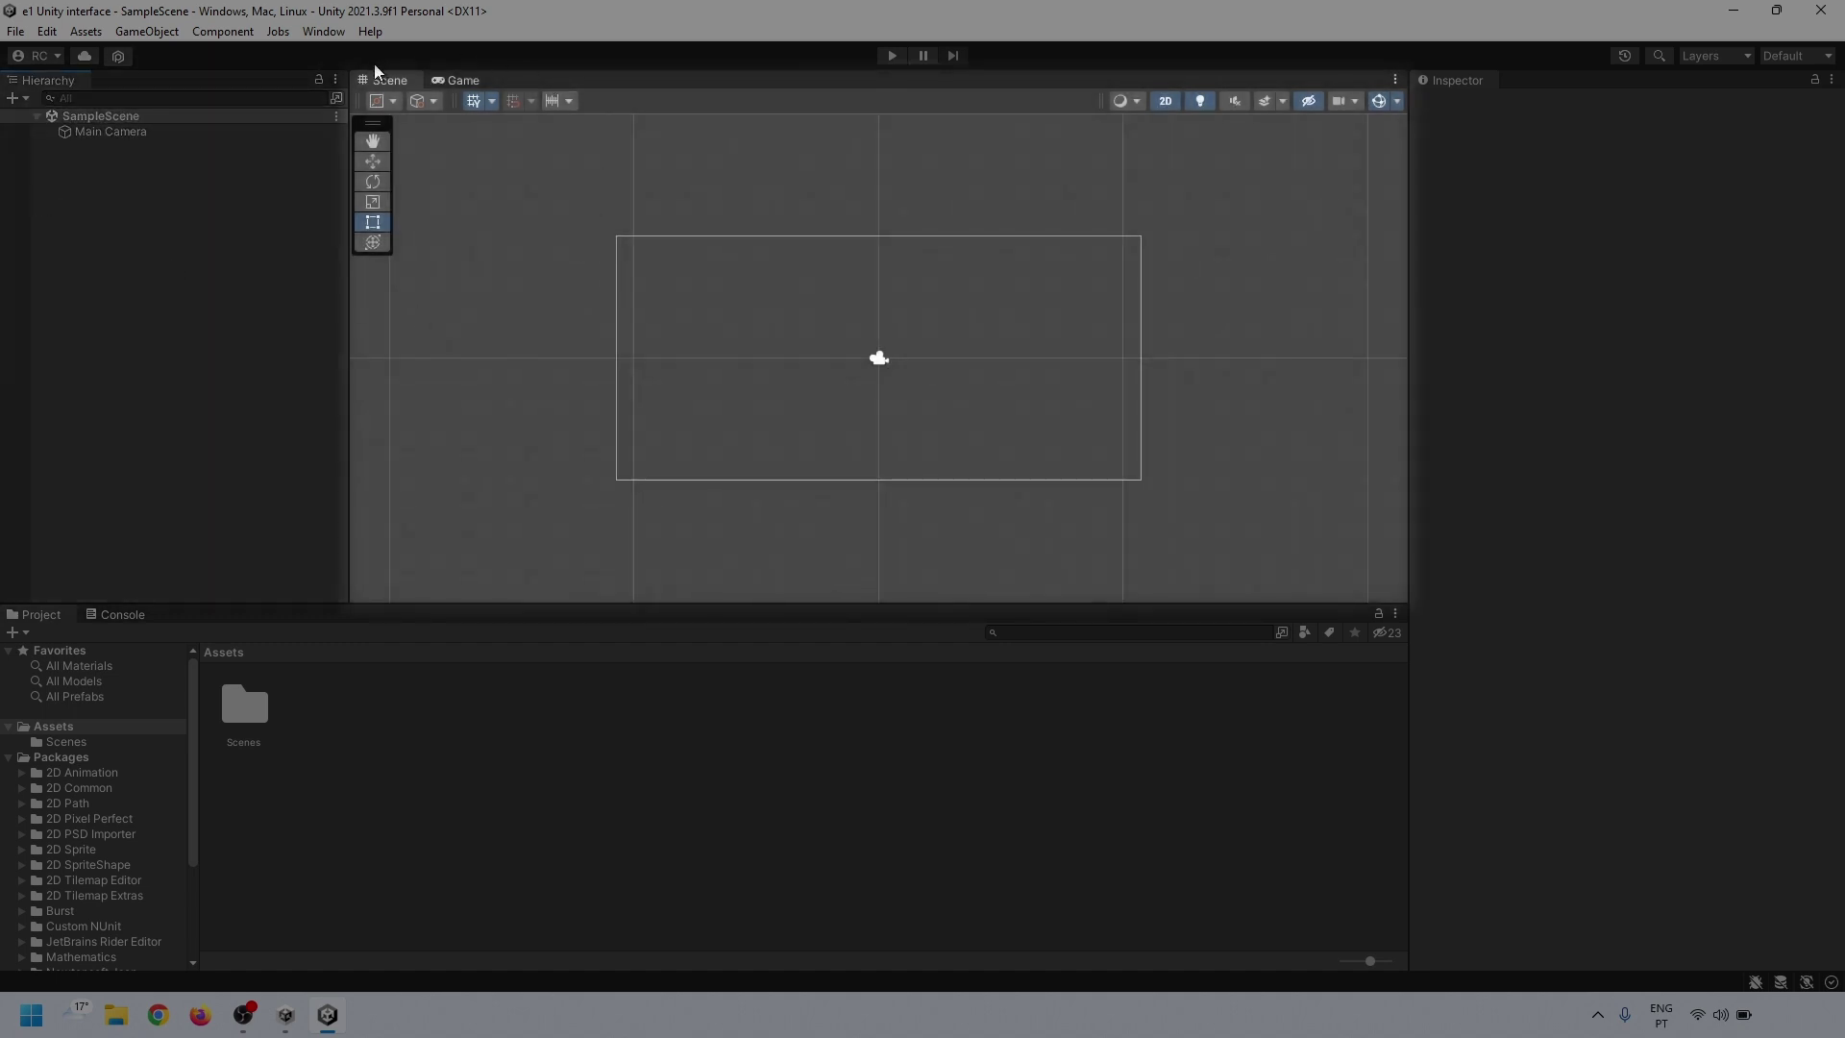
Look through the editor's Game, Scene, Inspector, Console and Project views
left_click(463, 81)
left_click(394, 80)
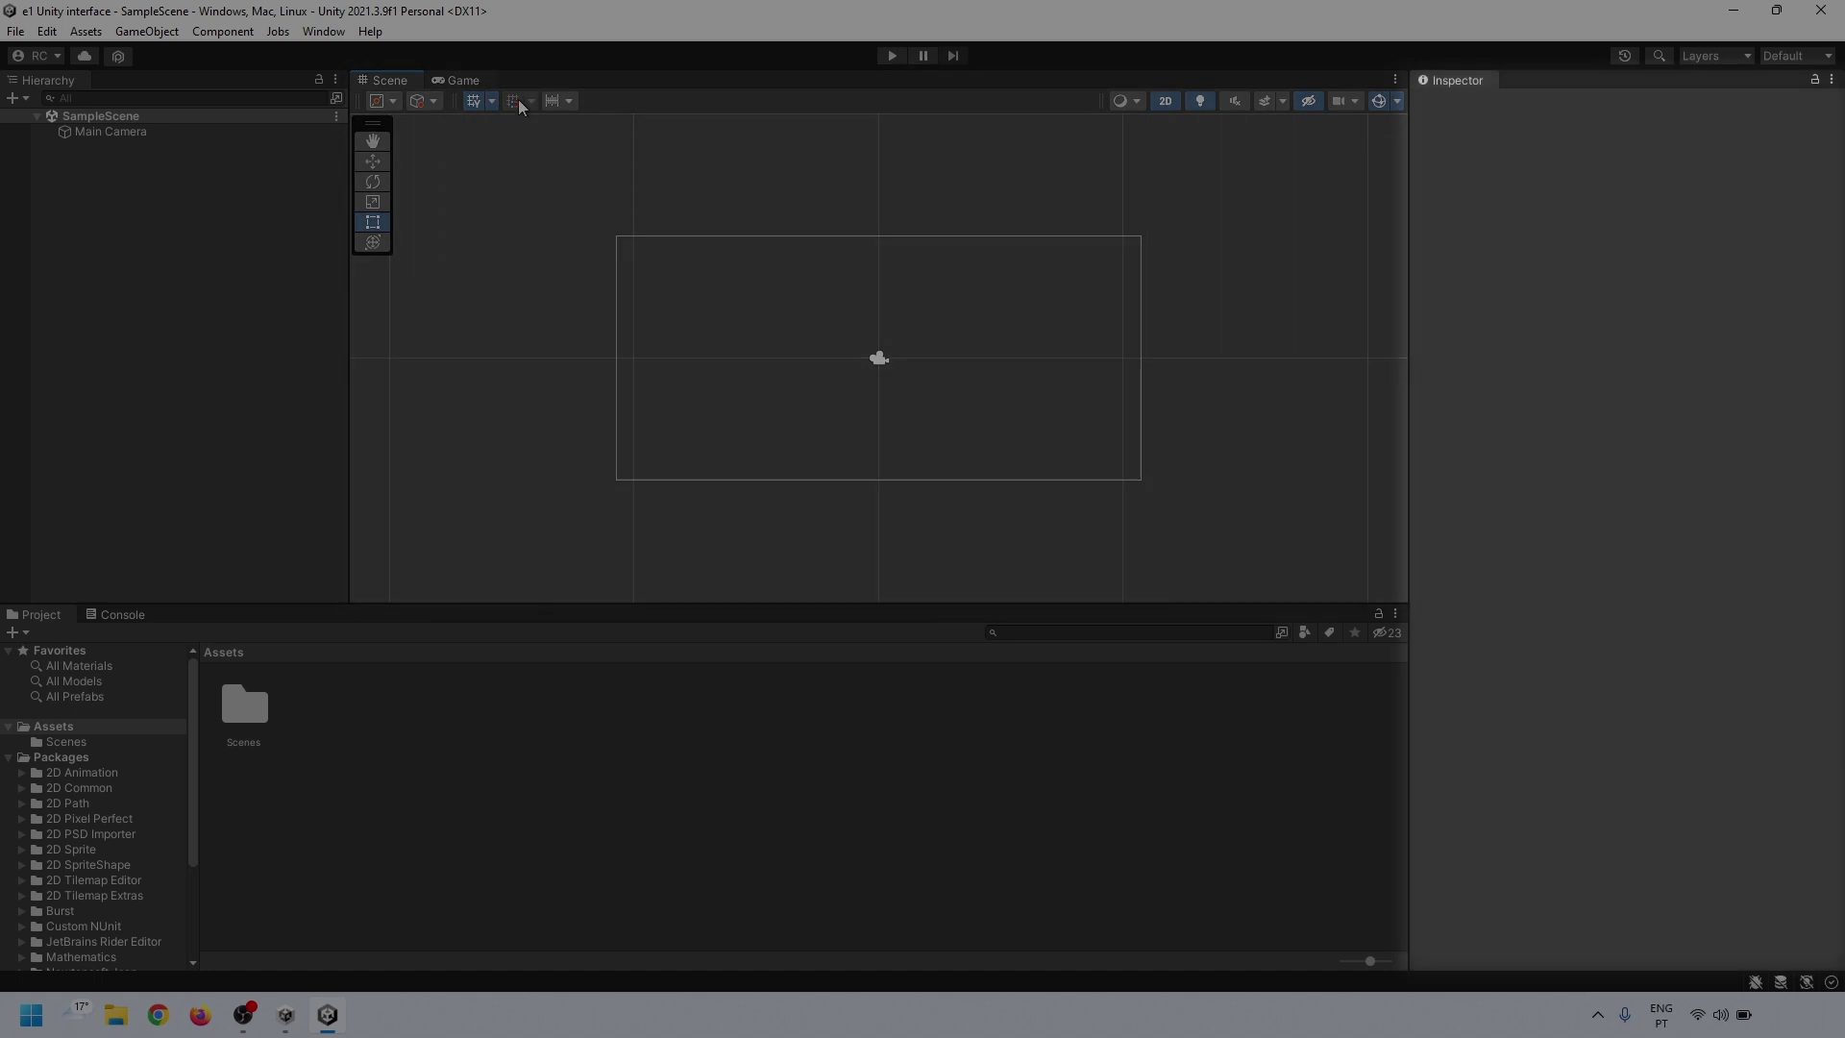
left_click(1476, 81)
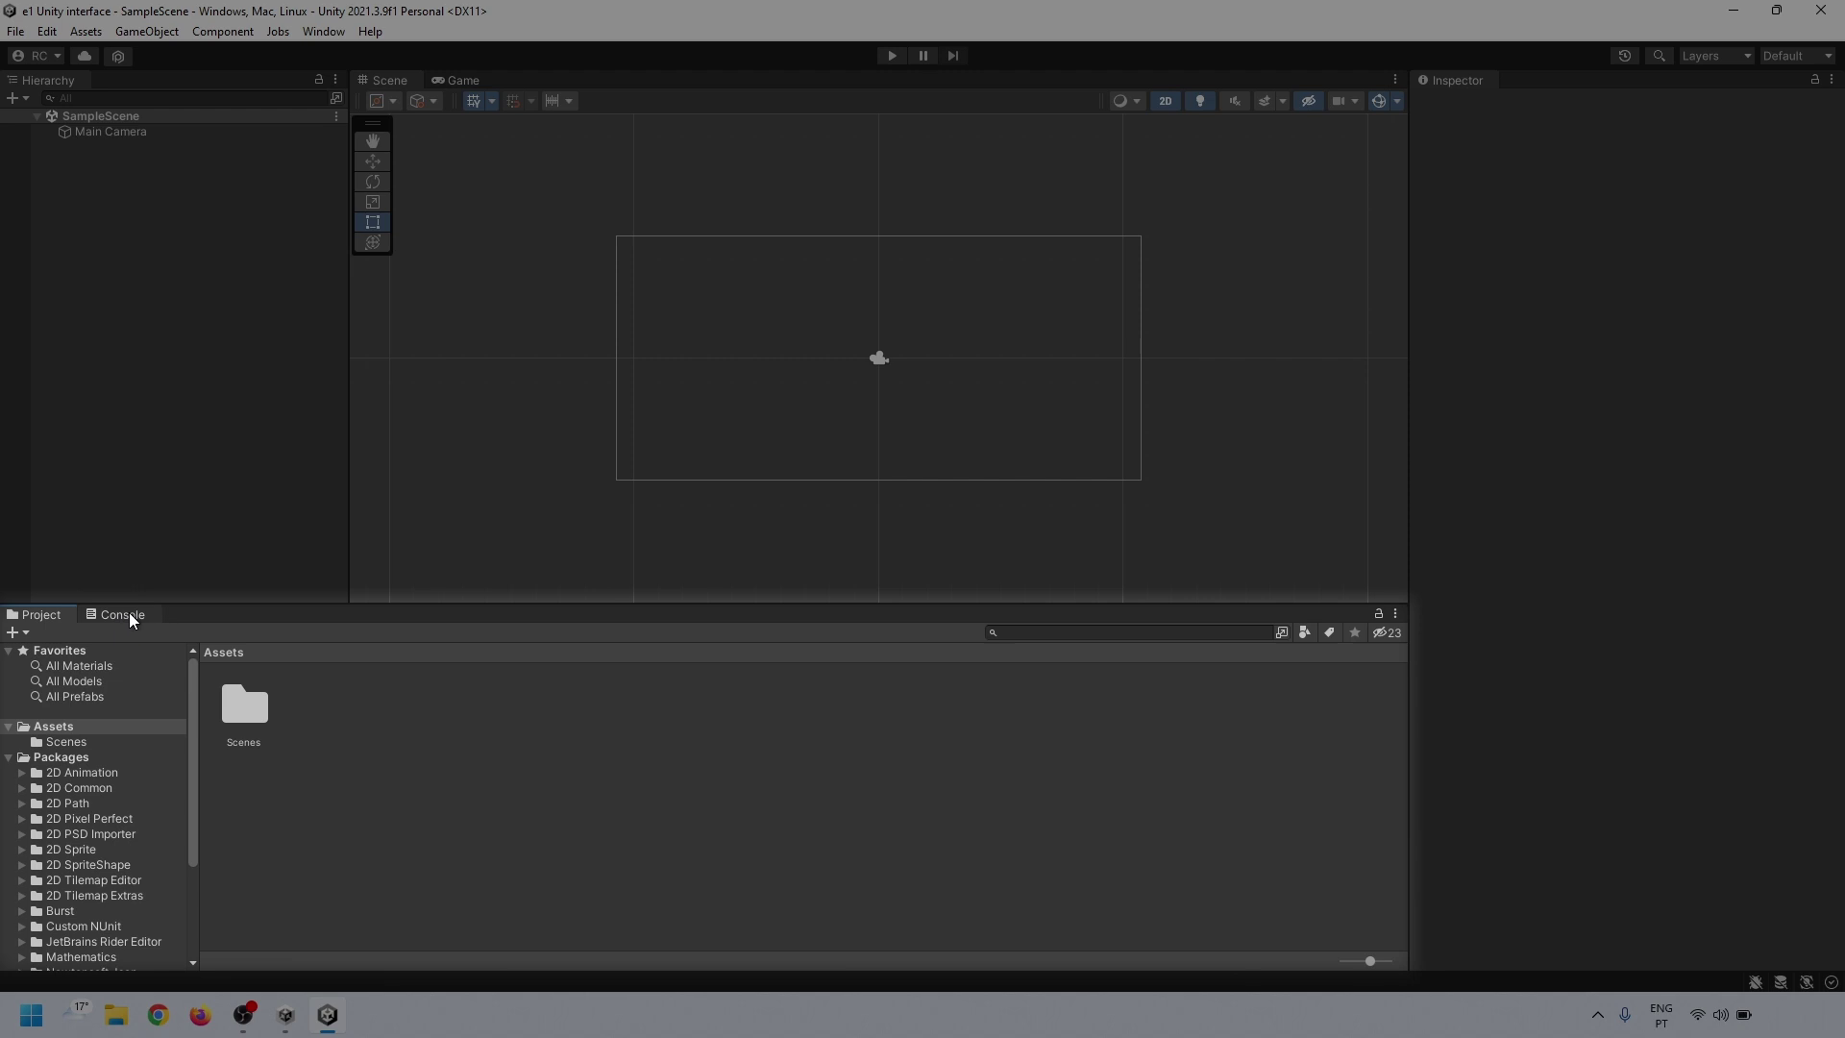
left_click(118, 617)
left_click(61, 612)
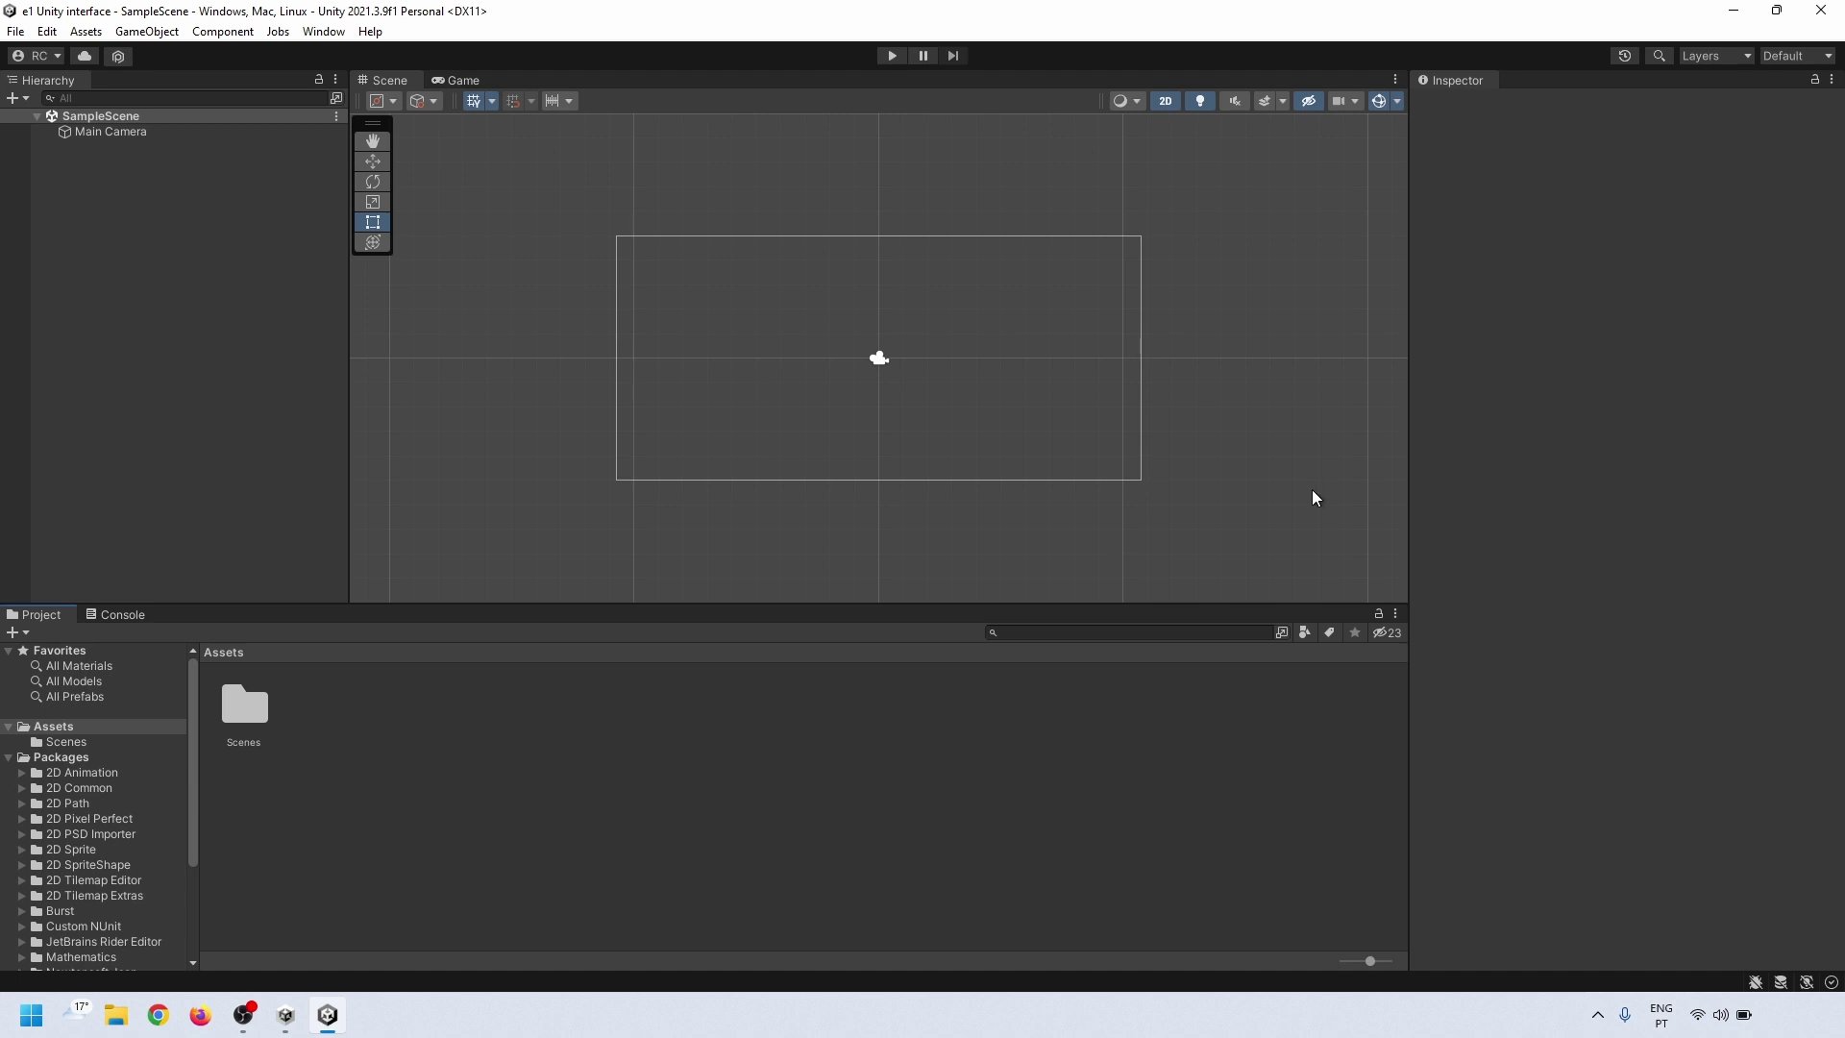
left_click(125, 615)
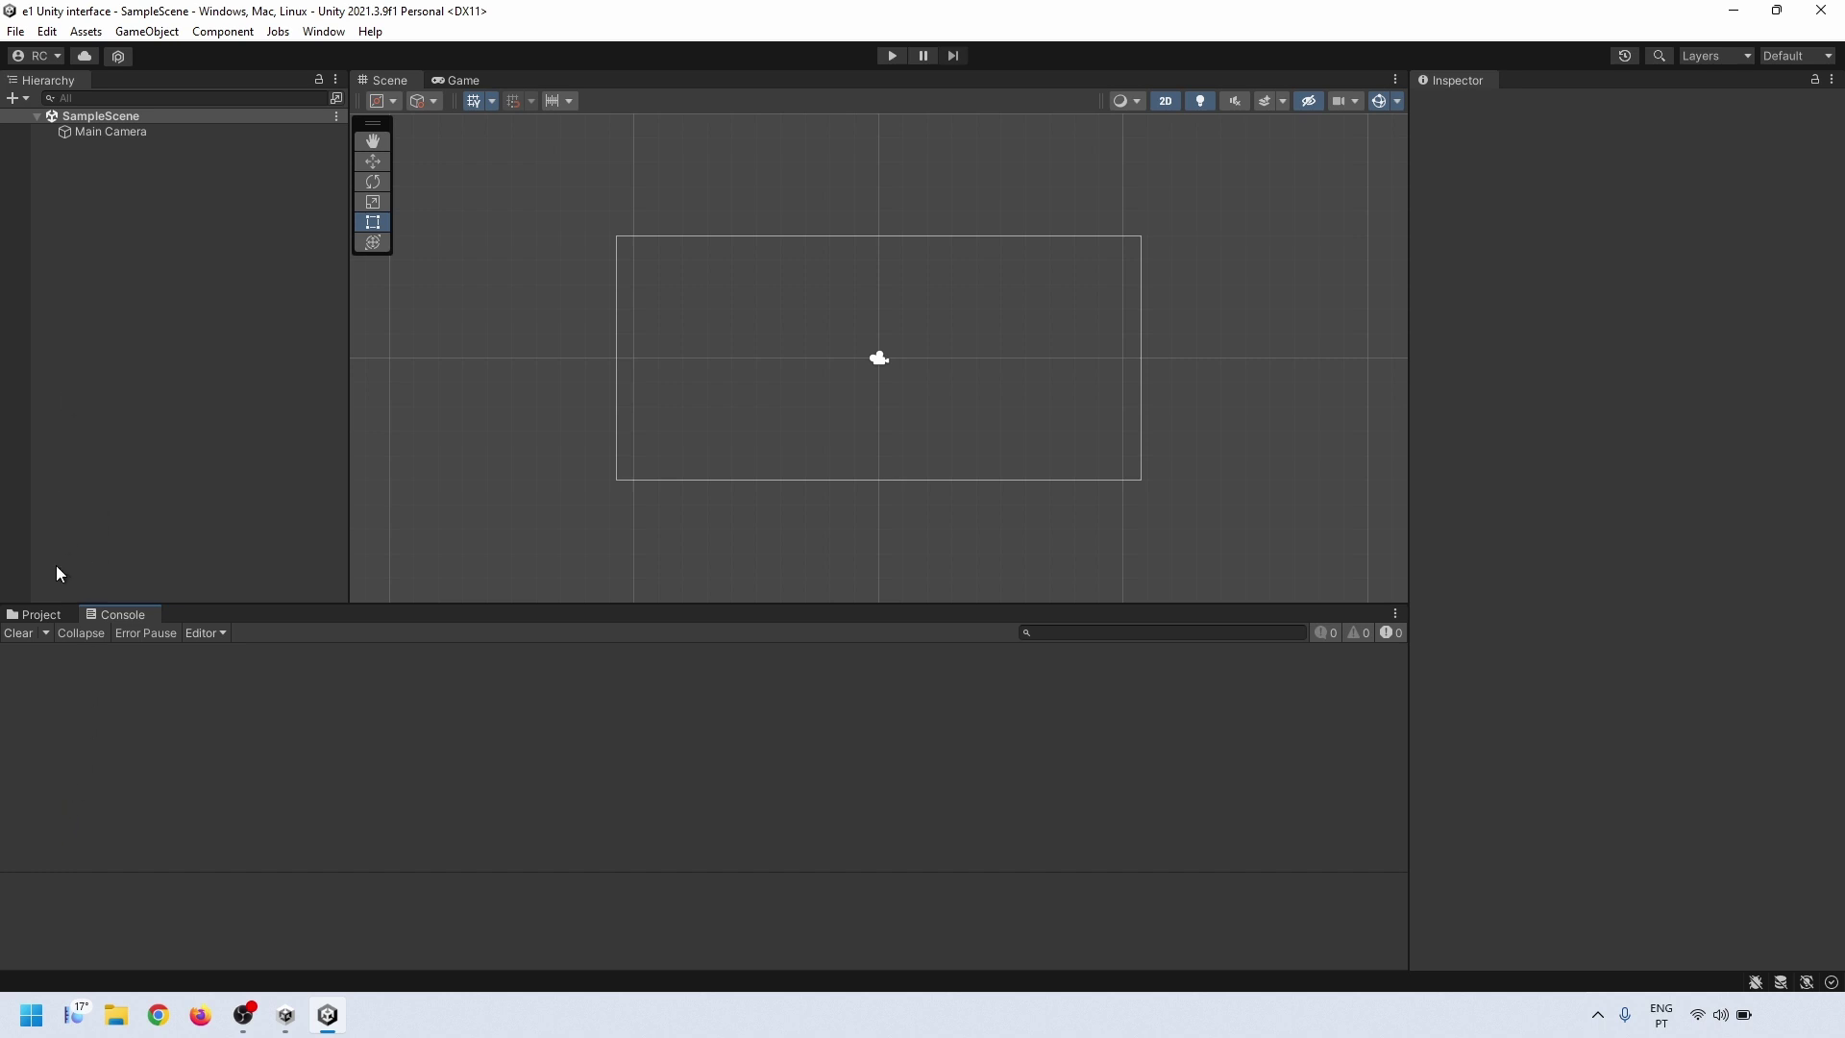
left_click(38, 615)
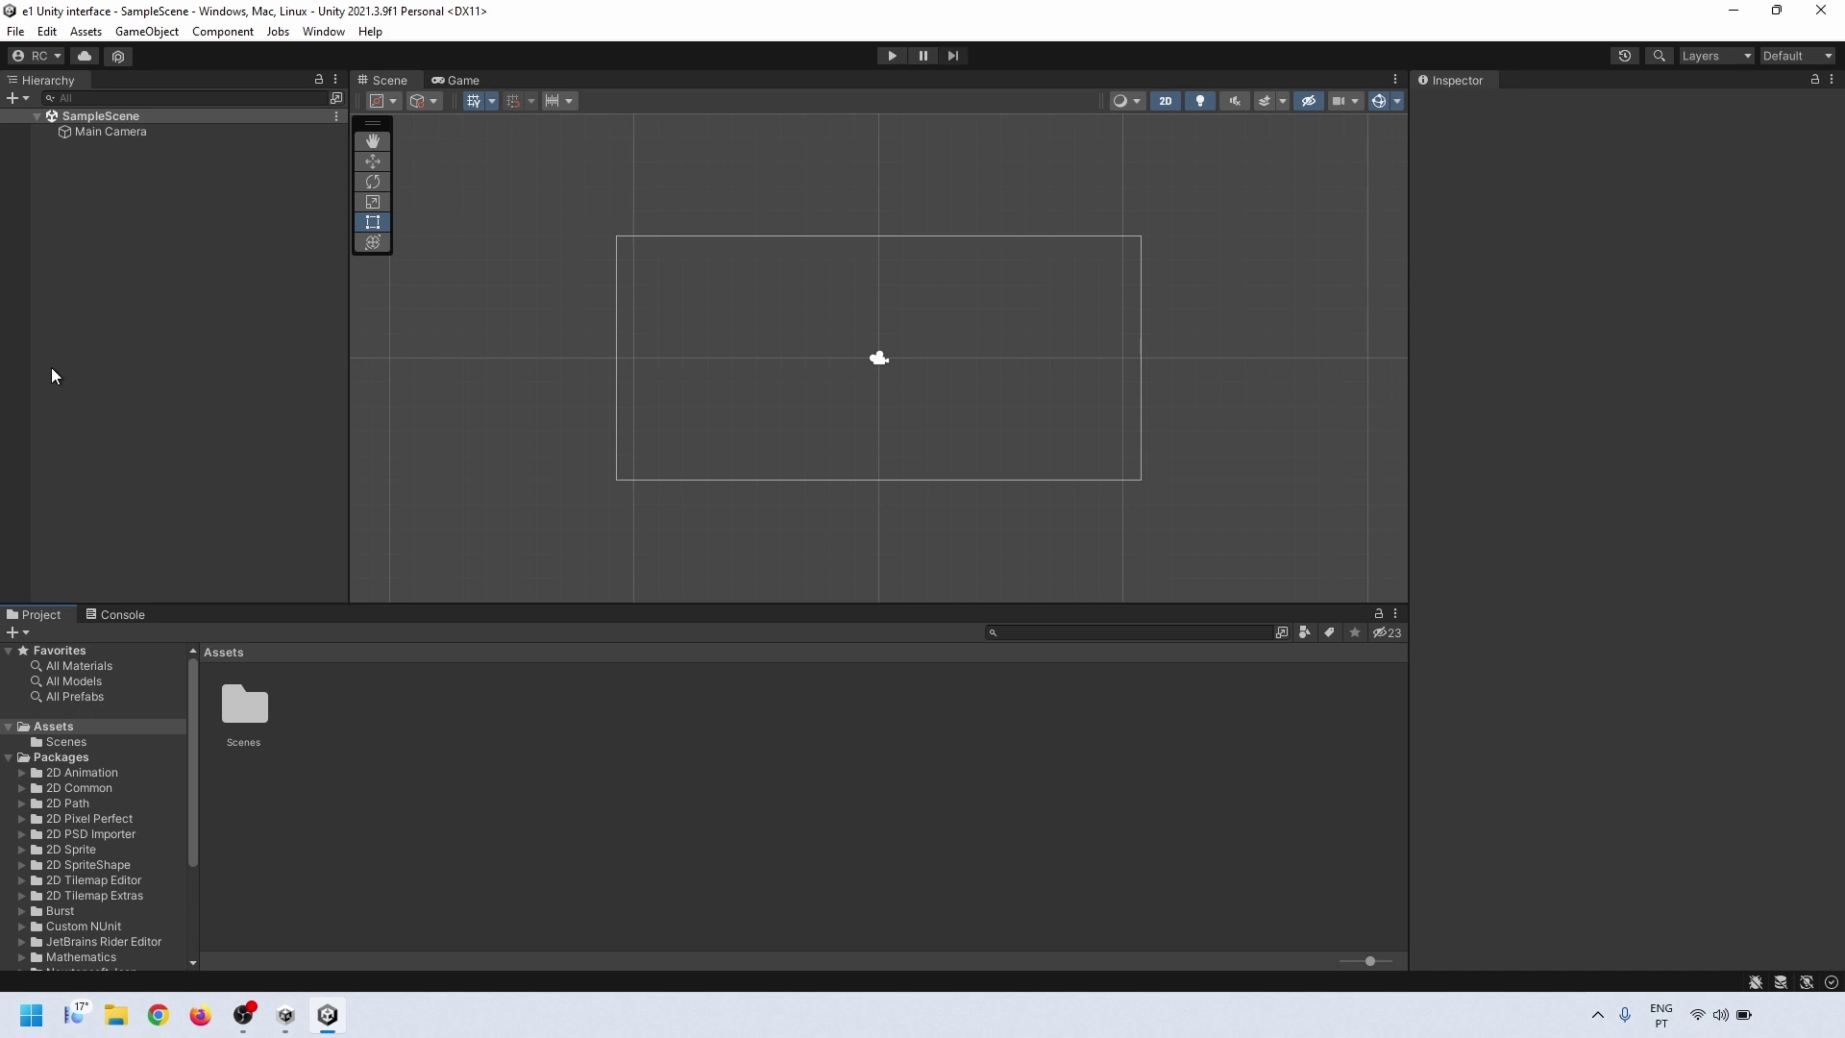
Detach the Game view into a floating window and dock it back beside the Scene view
left_click(45, 83)
left_click_drag(471, 86, 1062, 554)
left_click_drag(388, 438, 451, 92)
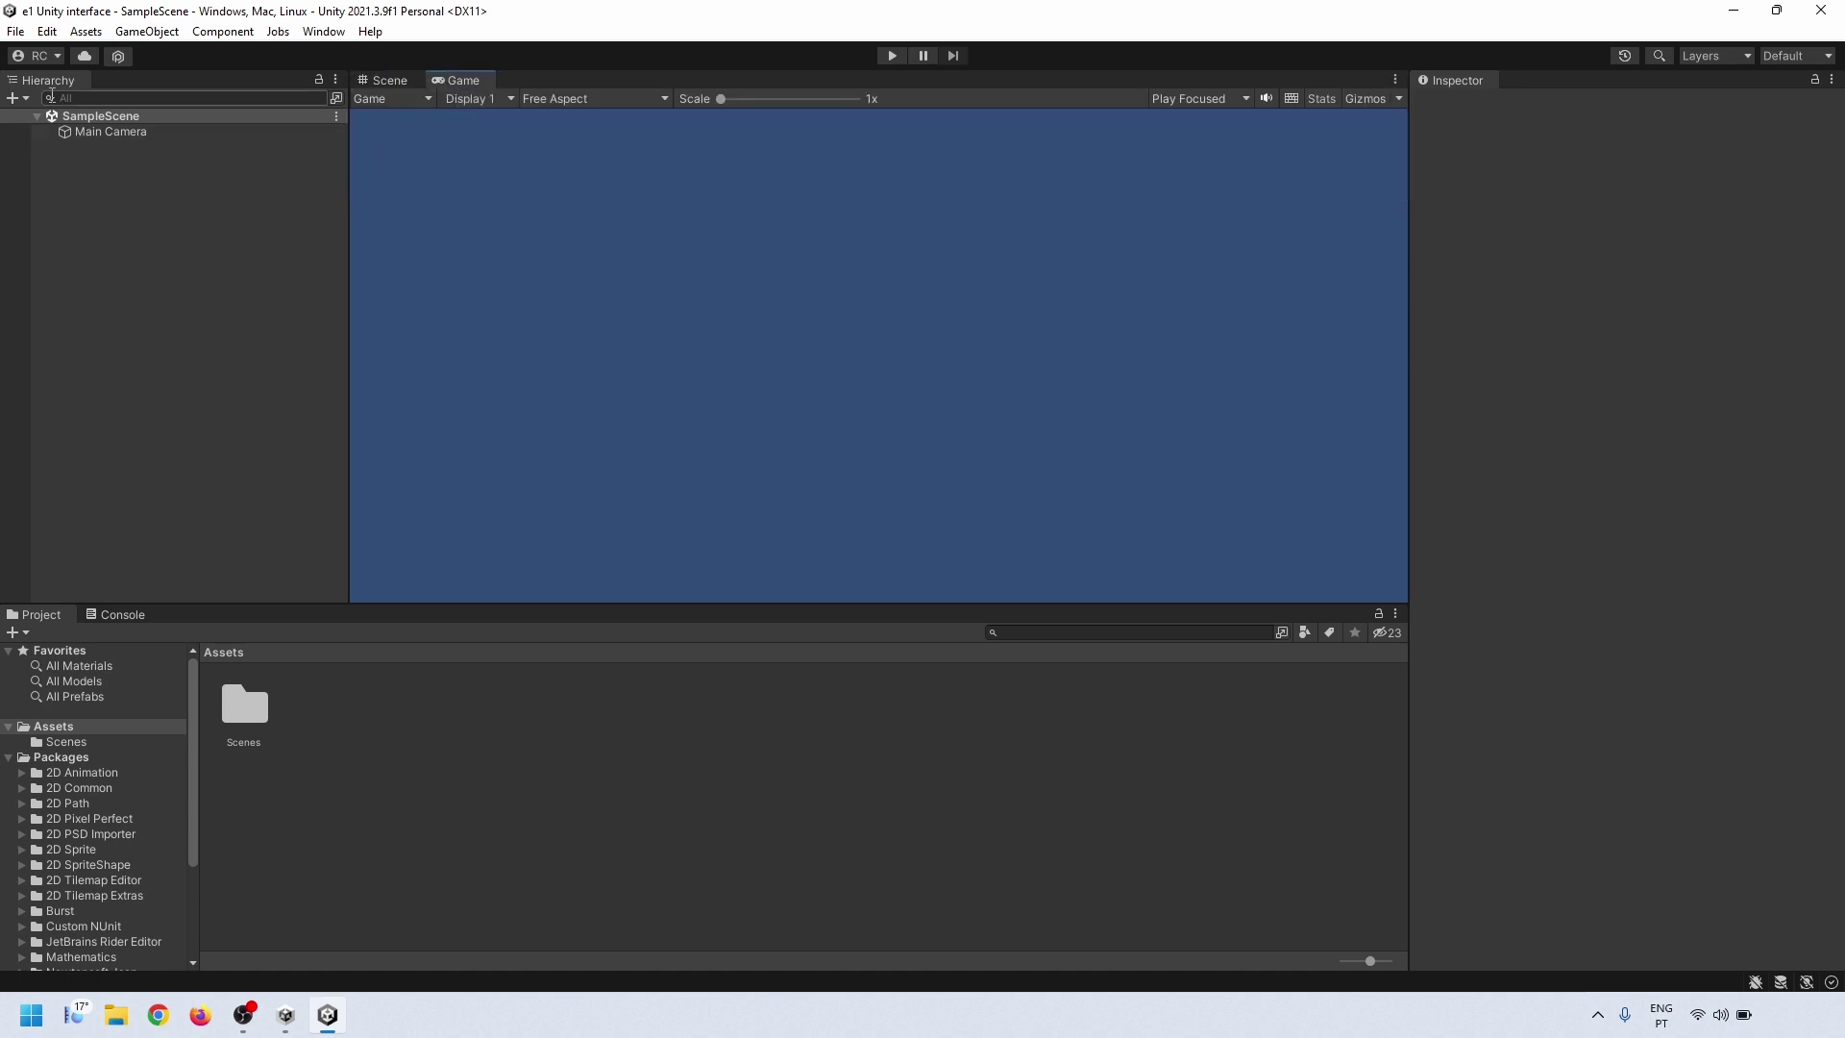
Dock the Hierarchy beside the Inspector with the Project window beneath it, then widen their column and make the Project window taller
left_click_drag(42, 79, 1488, 415)
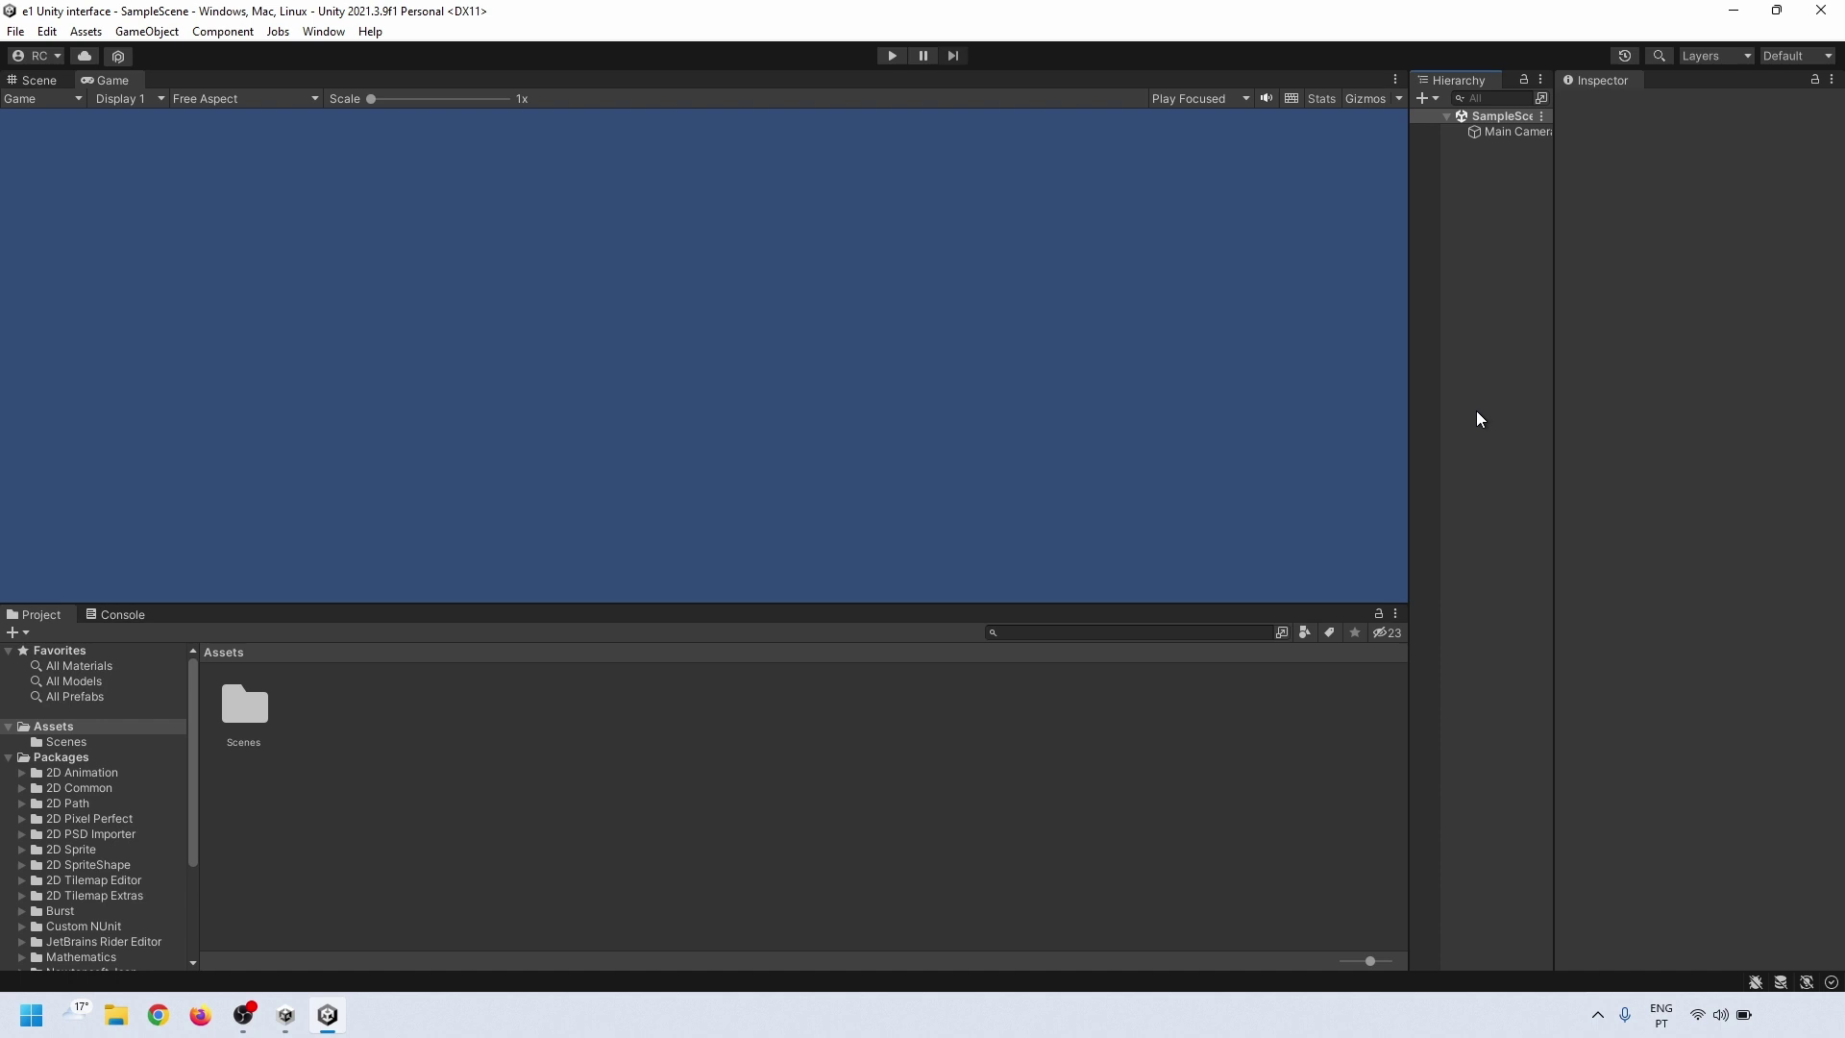
left_click_drag(34, 625, 1470, 733)
left_click_drag(1407, 530, 1160, 543)
left_click_drag(1328, 671, 1374, 441)
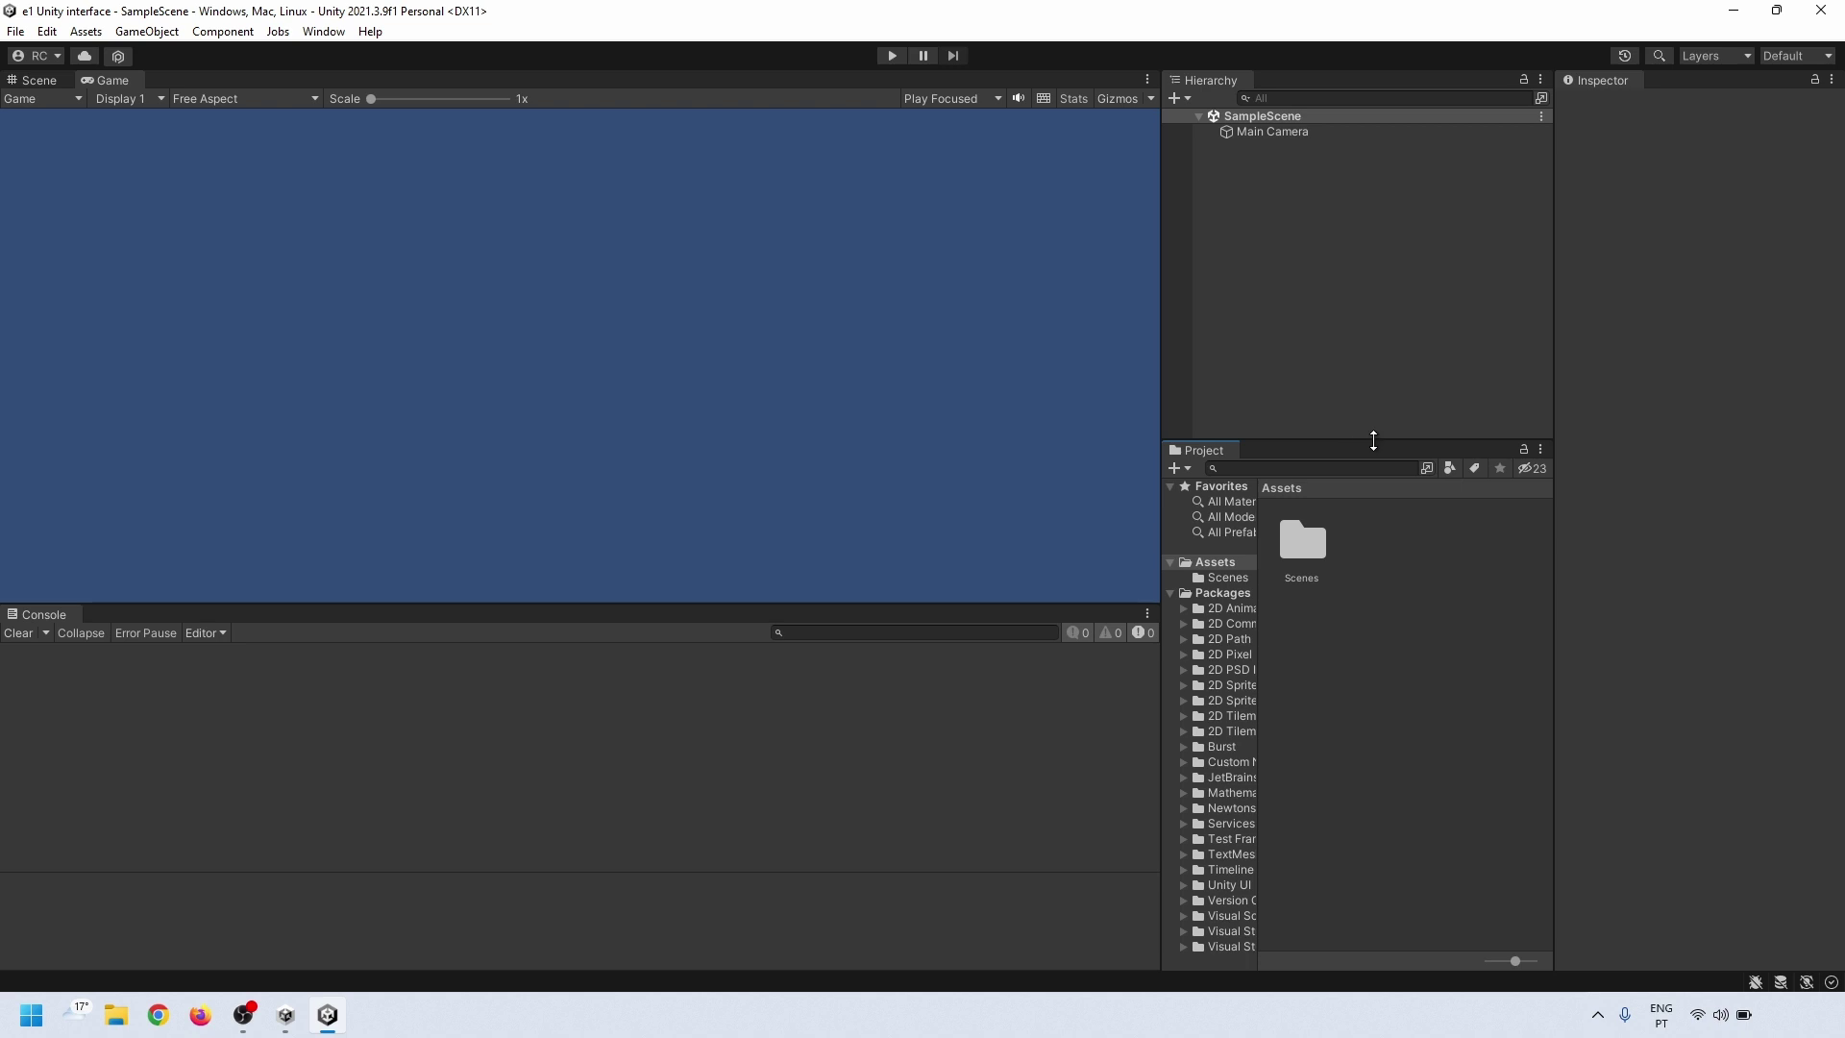
Switch the Project window to One Column Layout and narrow the column it shares with the Hierarchy
left_click(1542, 450)
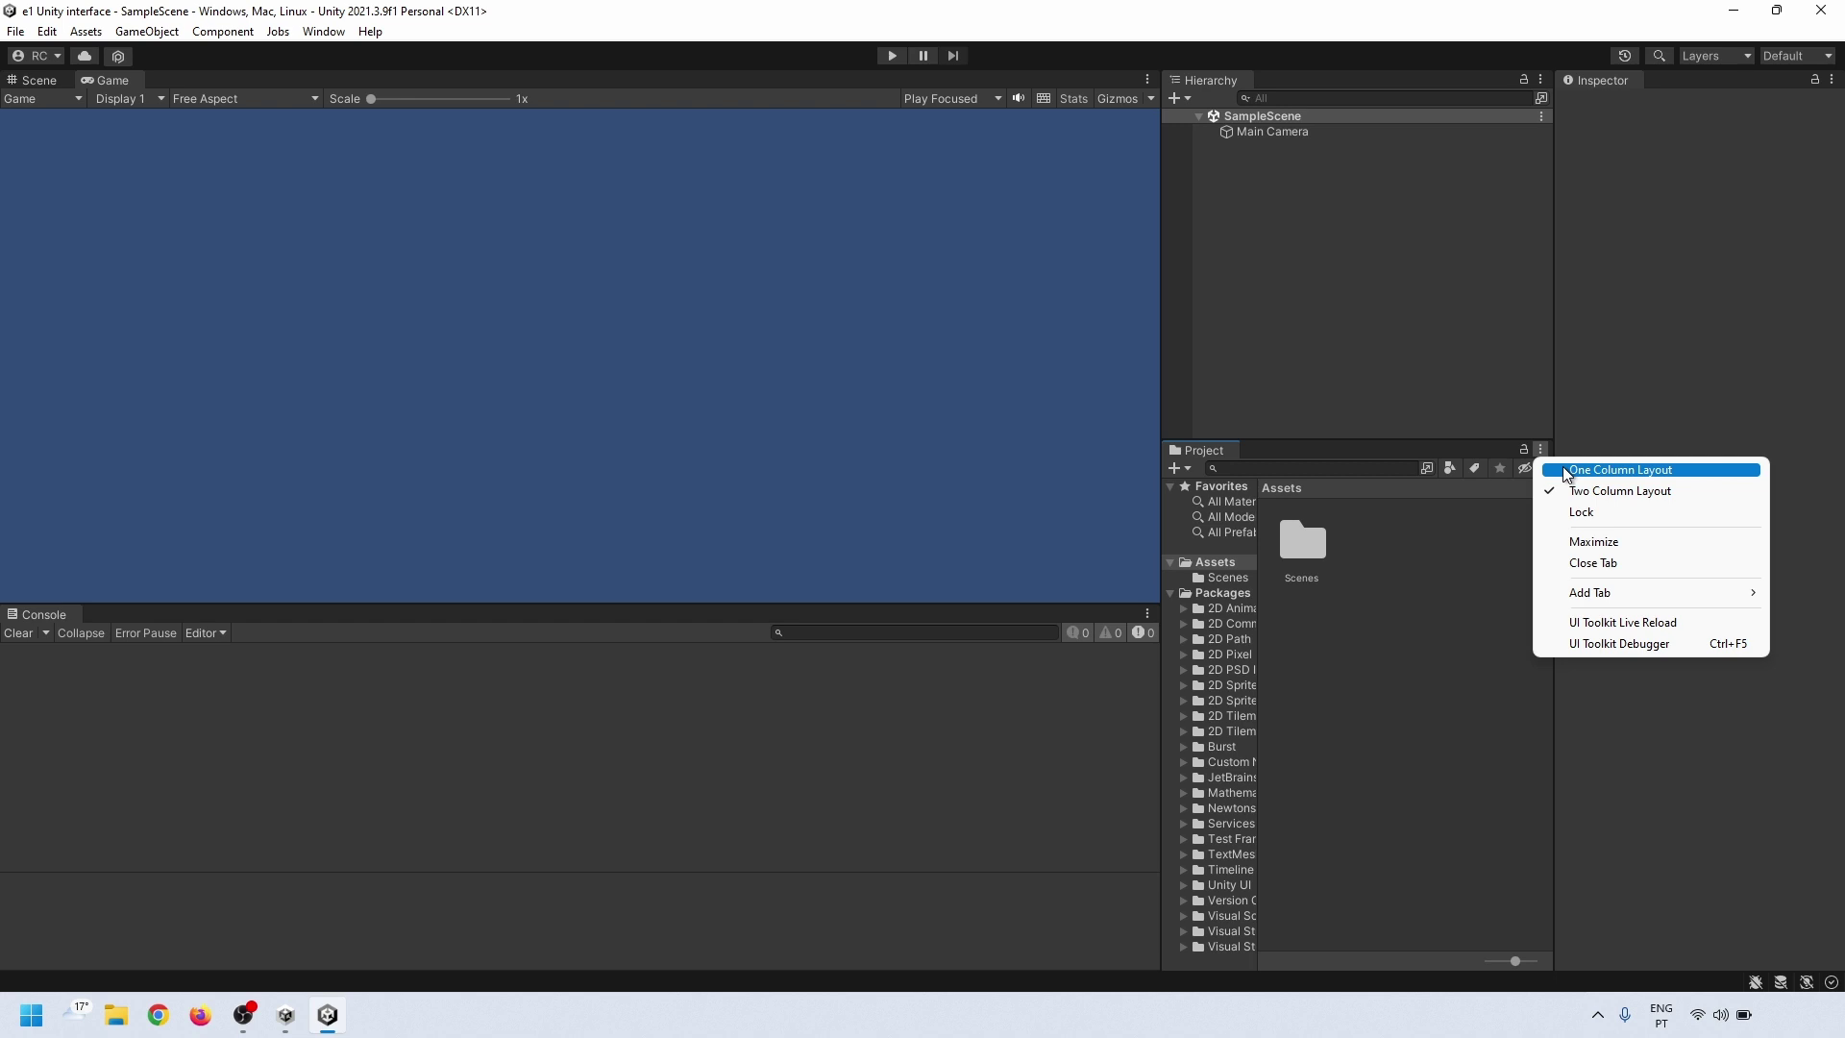
left_click(1564, 471)
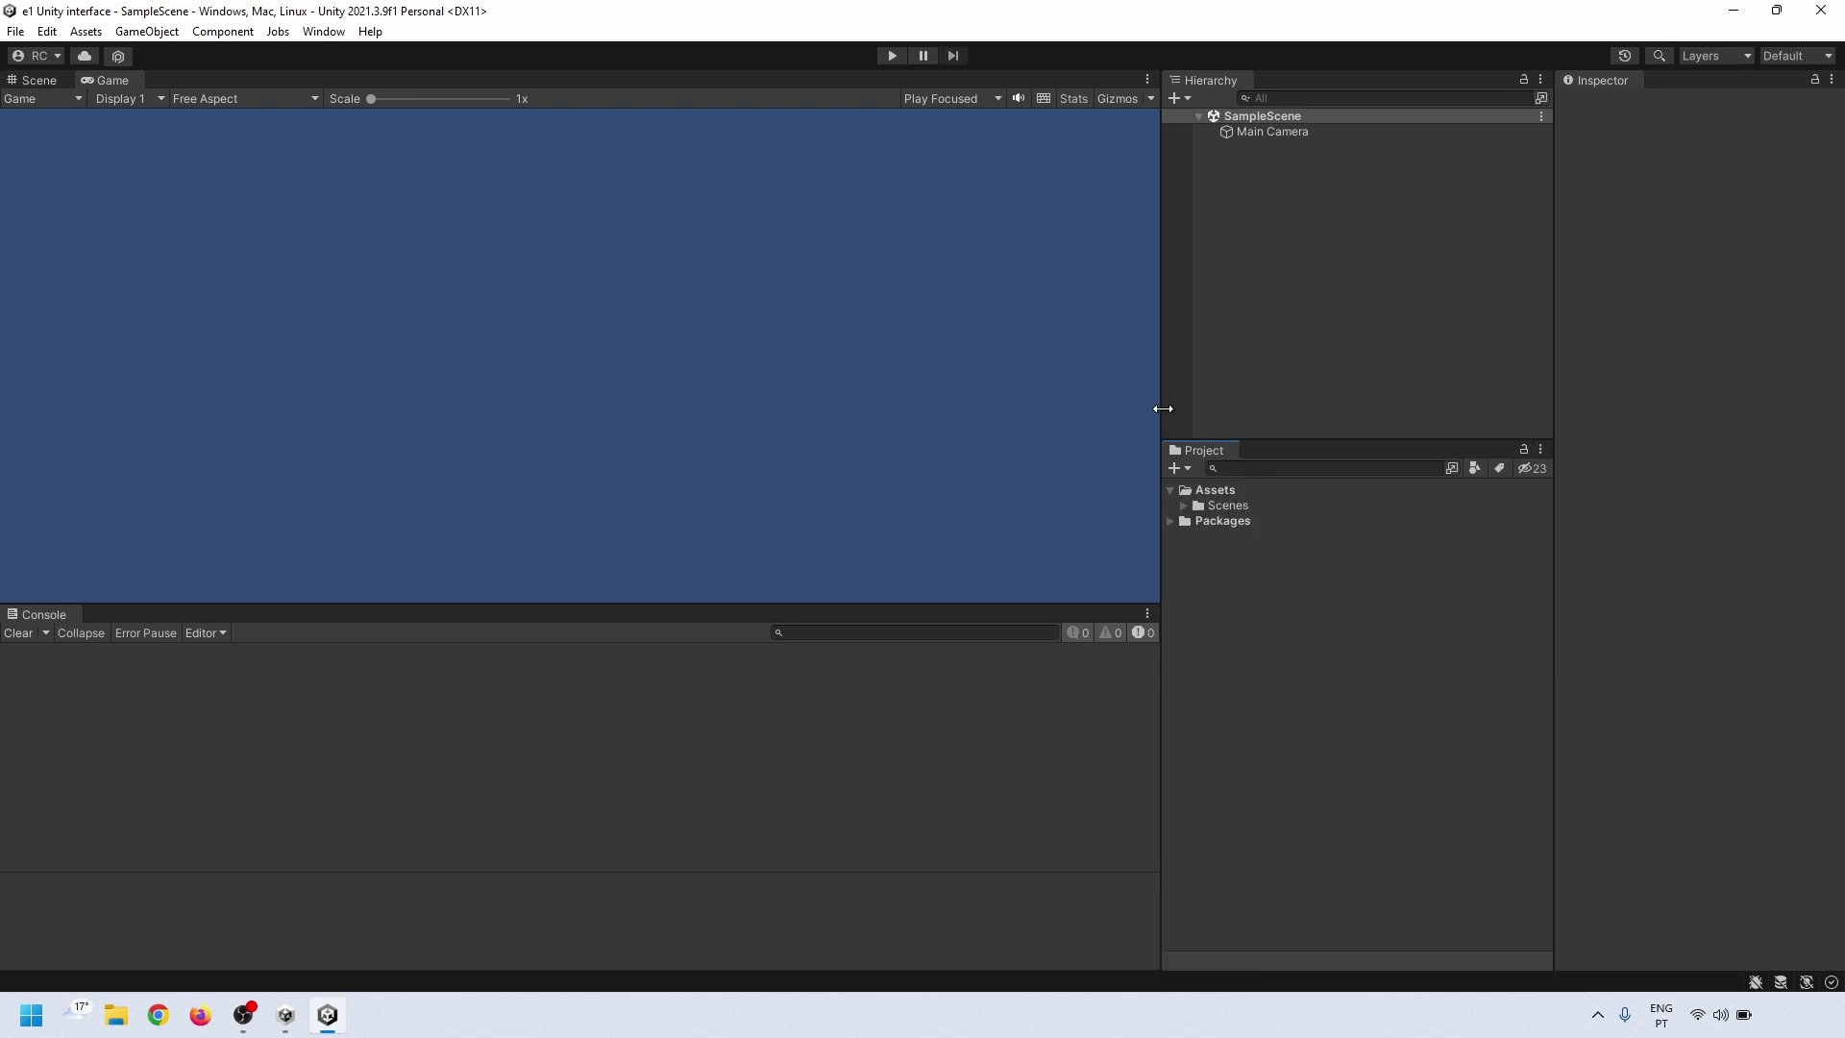
left_click_drag(1163, 408, 1277, 408)
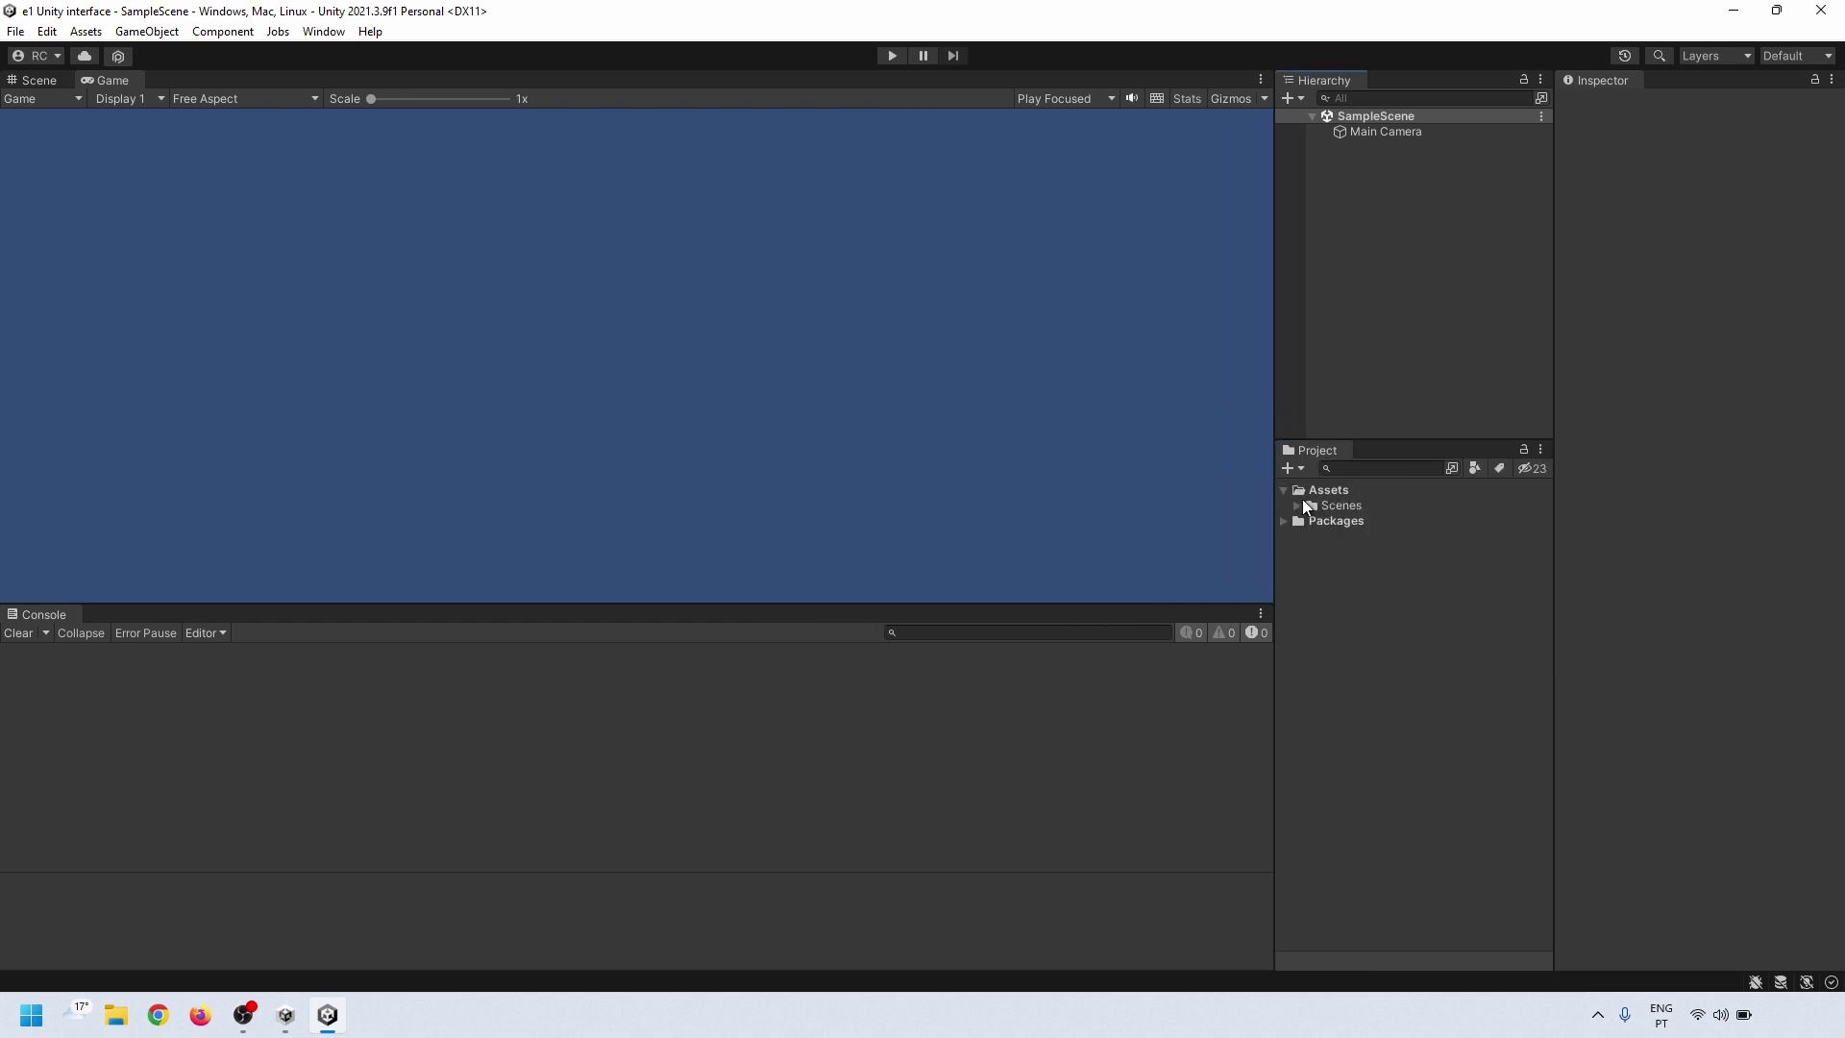
Examine the contents of the Scenes folder and of the 2D Path and 2D PSD Importer packages, collapsing Packages again
left_click(1297, 506)
left_click(1284, 536)
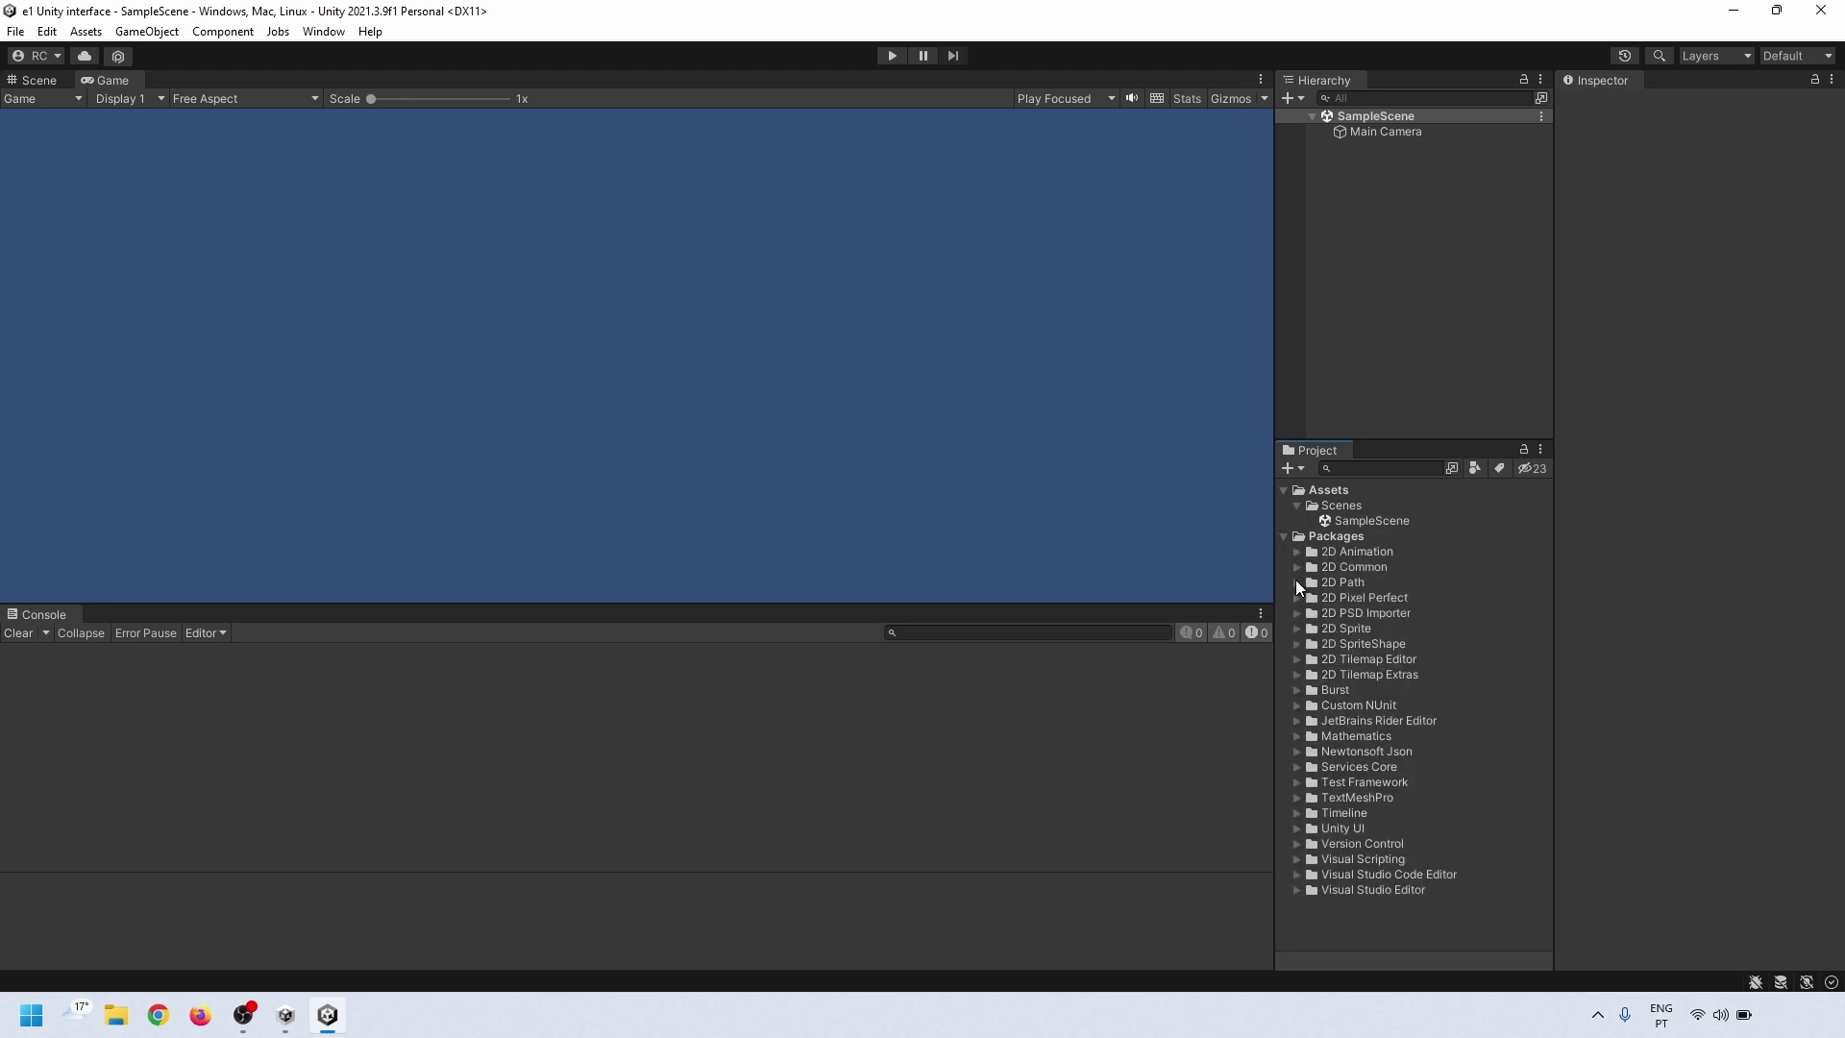
left_click(1296, 582)
left_click(1298, 721)
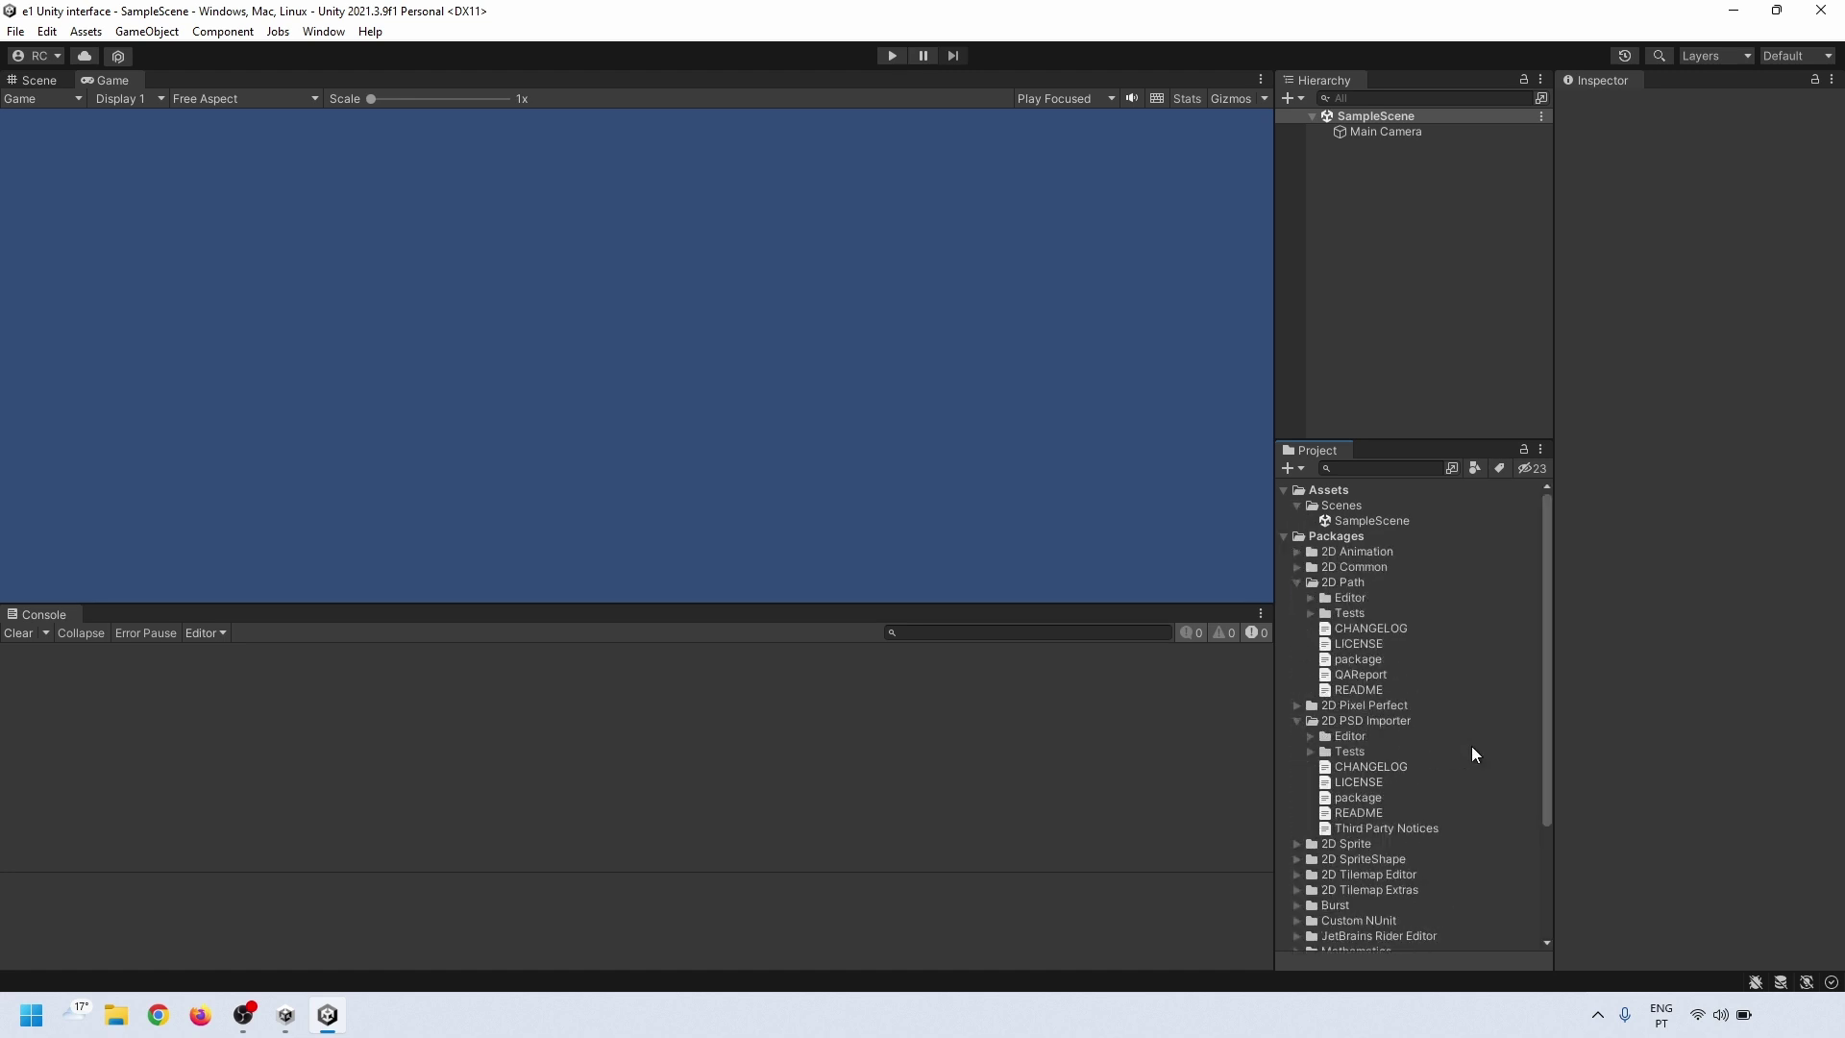
left_click(1296, 582)
left_click(1298, 614)
left_click(1284, 536)
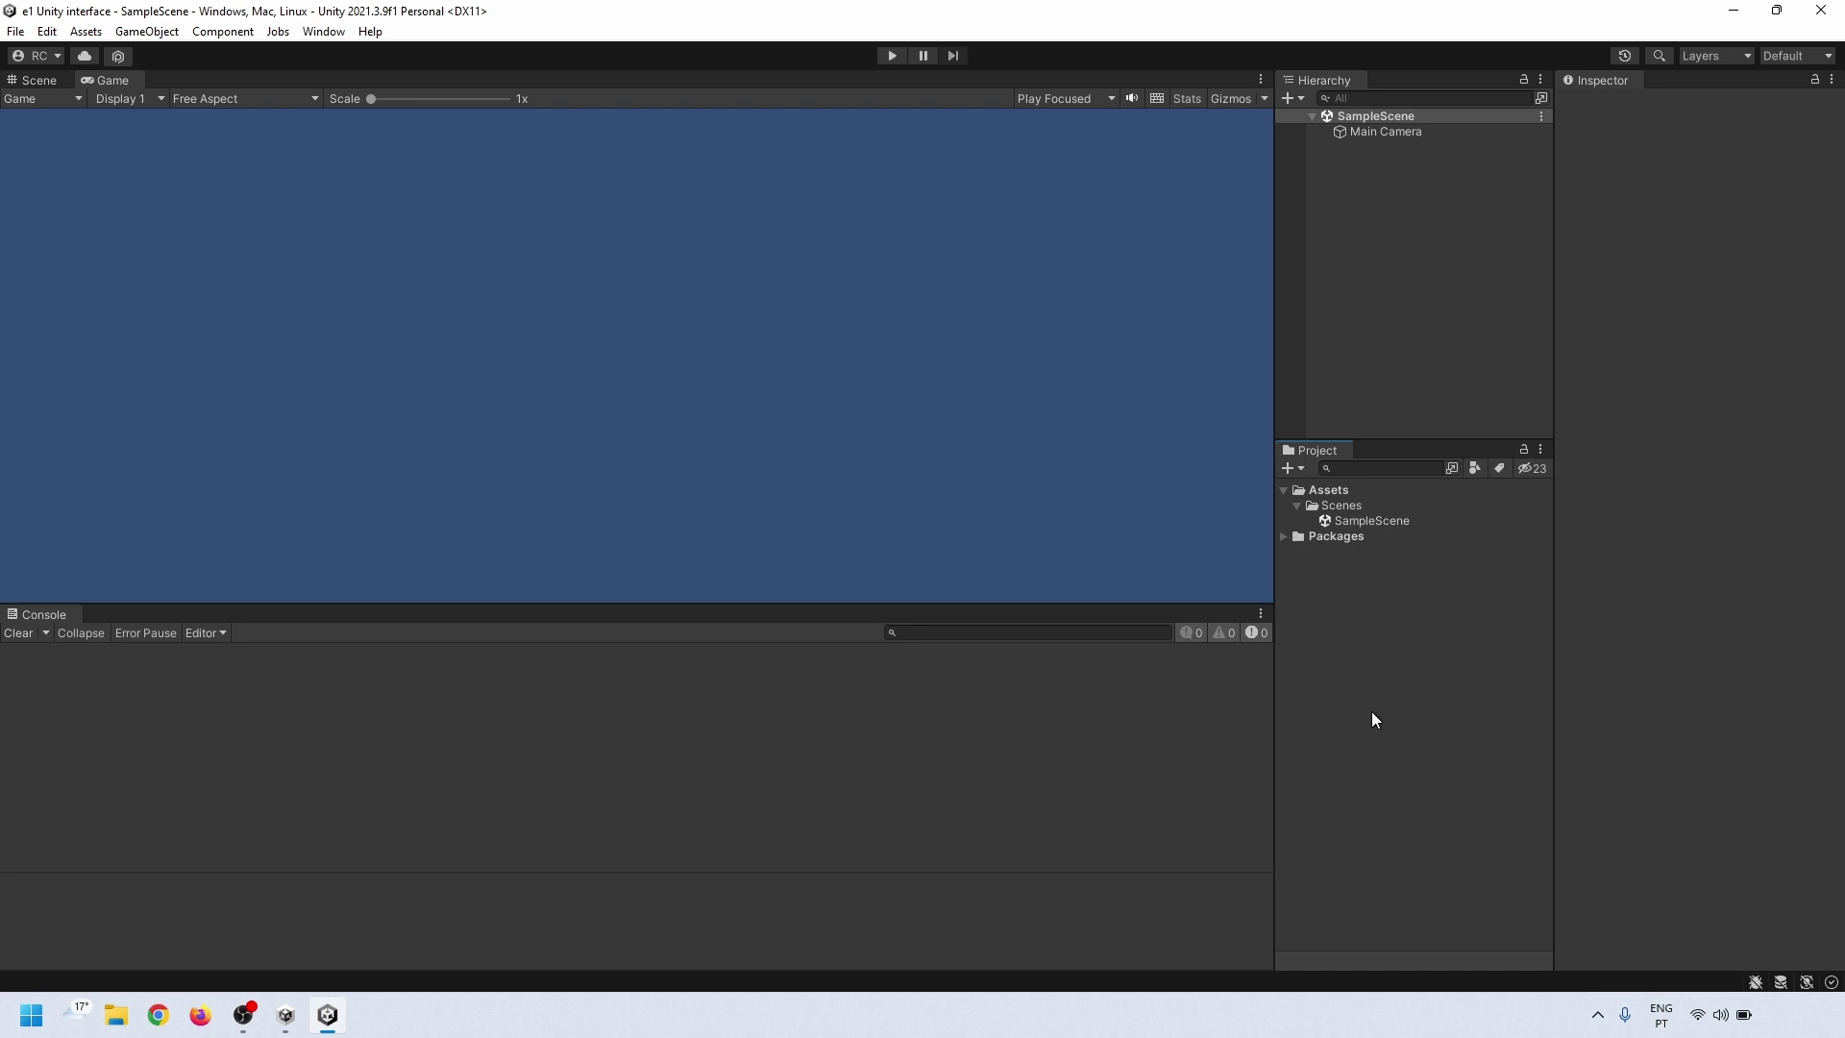
Bring up the Scene view, save the current window arrangement as MyLayout and make it the active layout
left_click(39, 82)
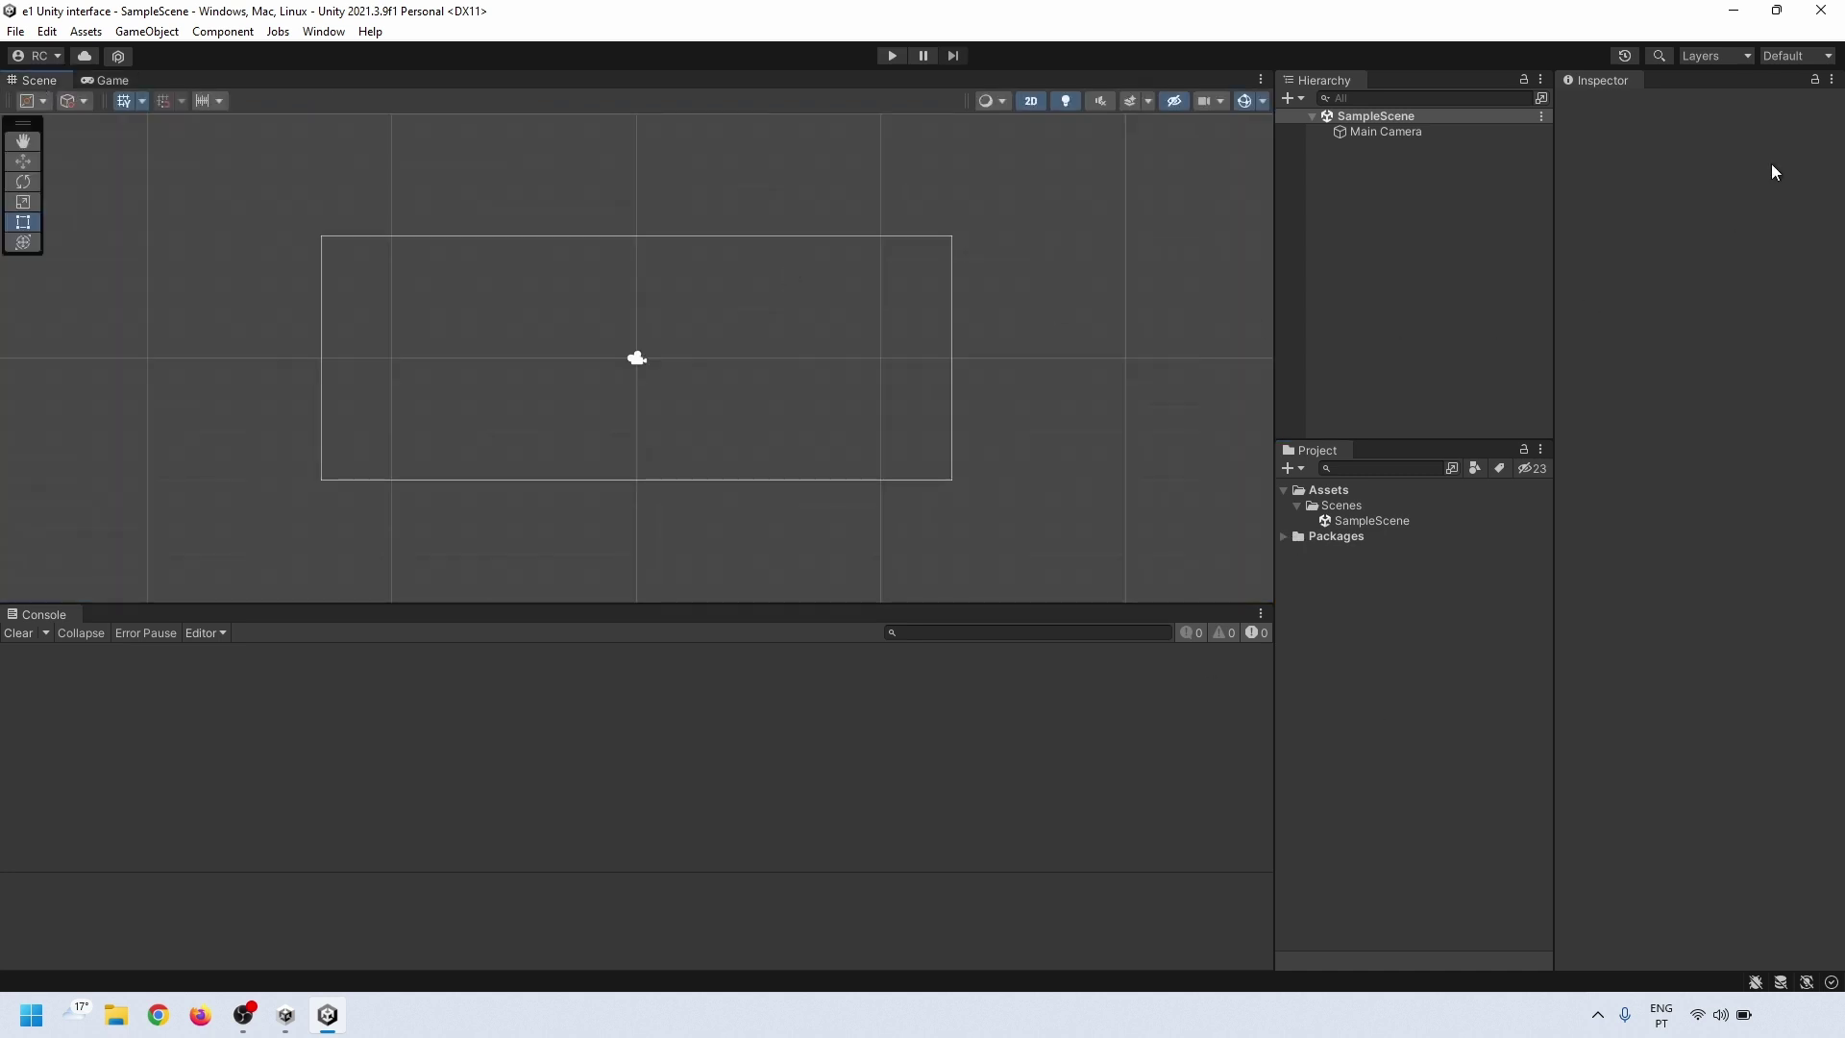
left_click(1801, 56)
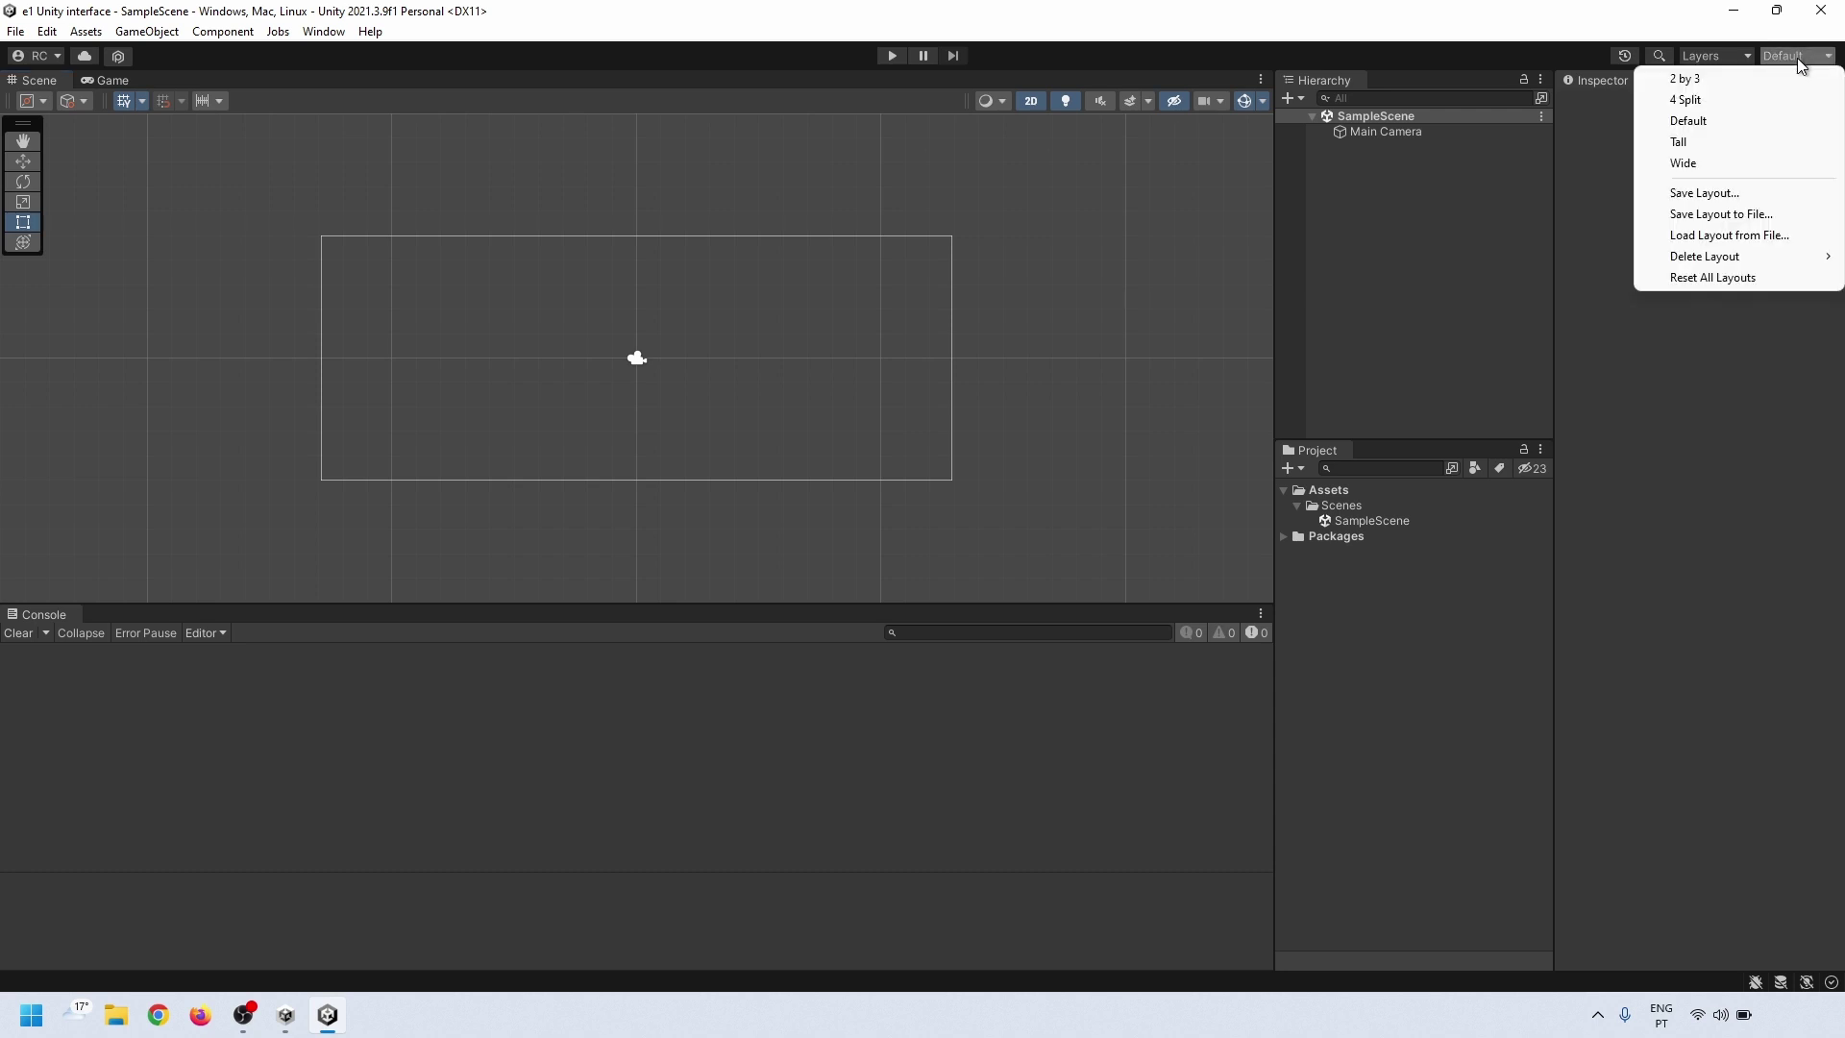
left_click(1705, 194)
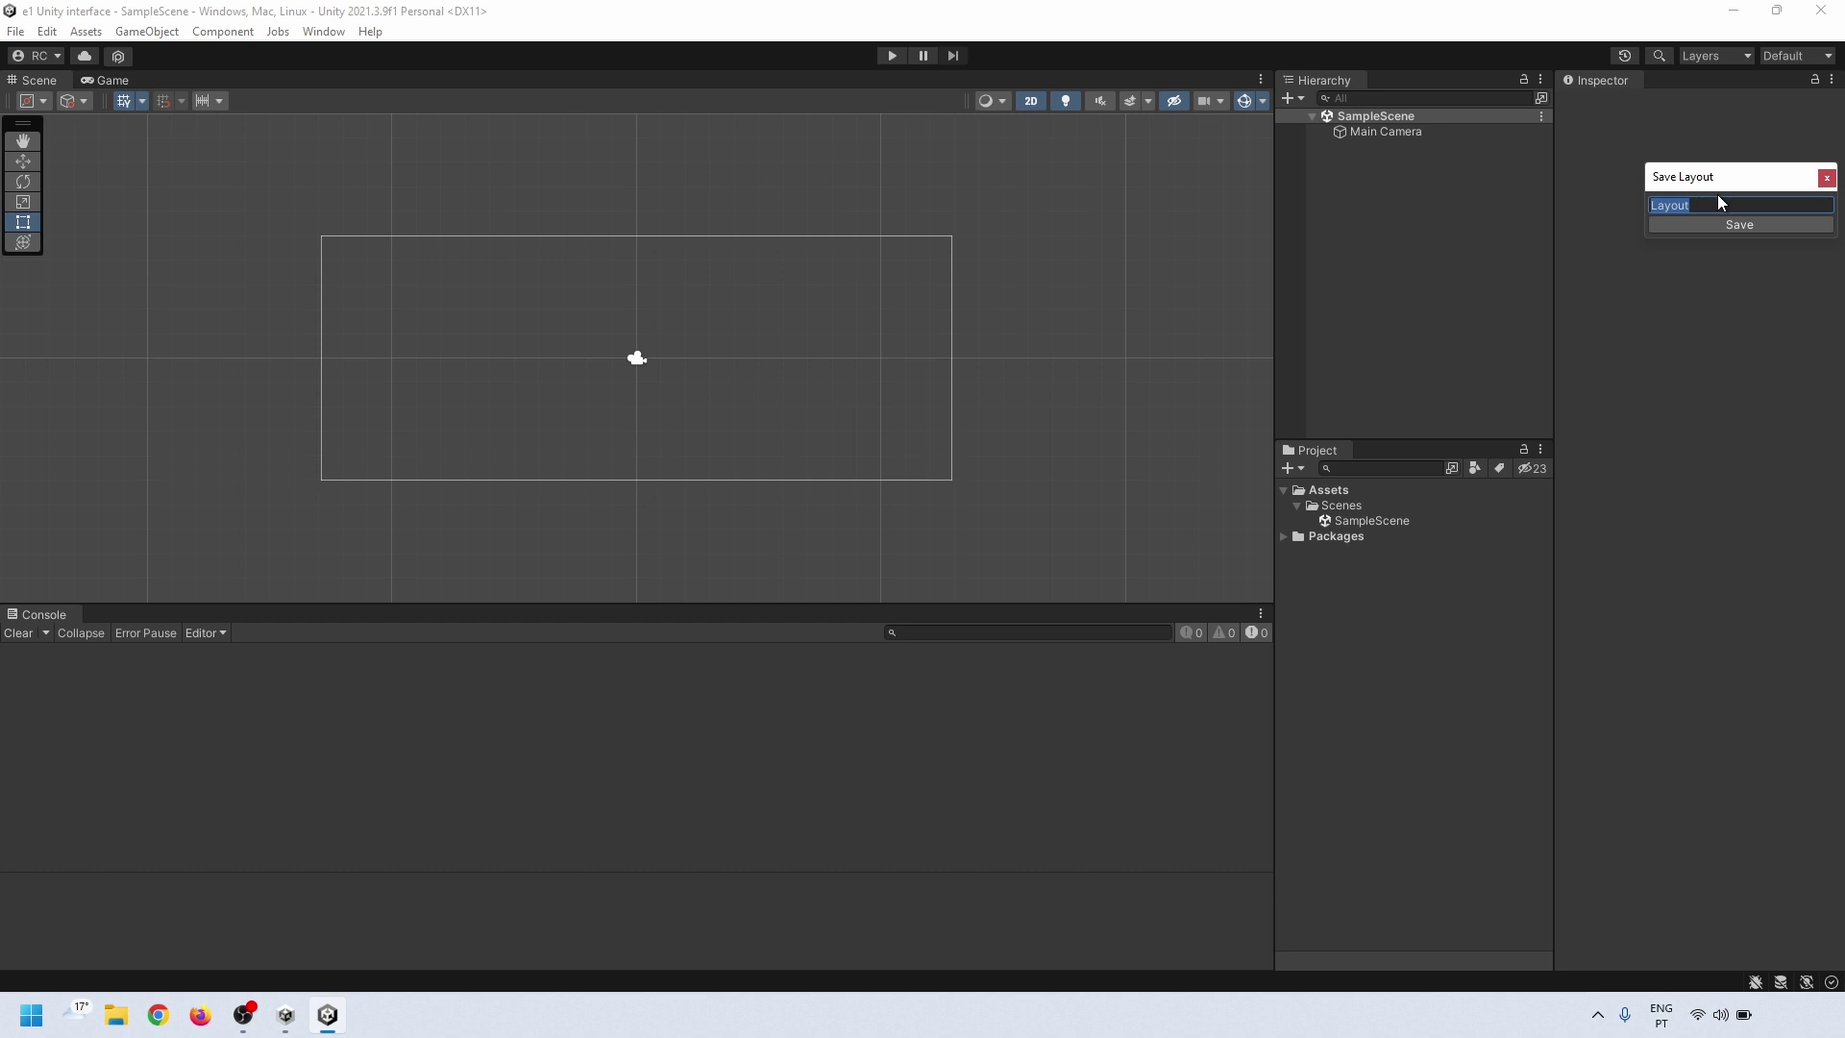
type("My")
left_click(1711, 227)
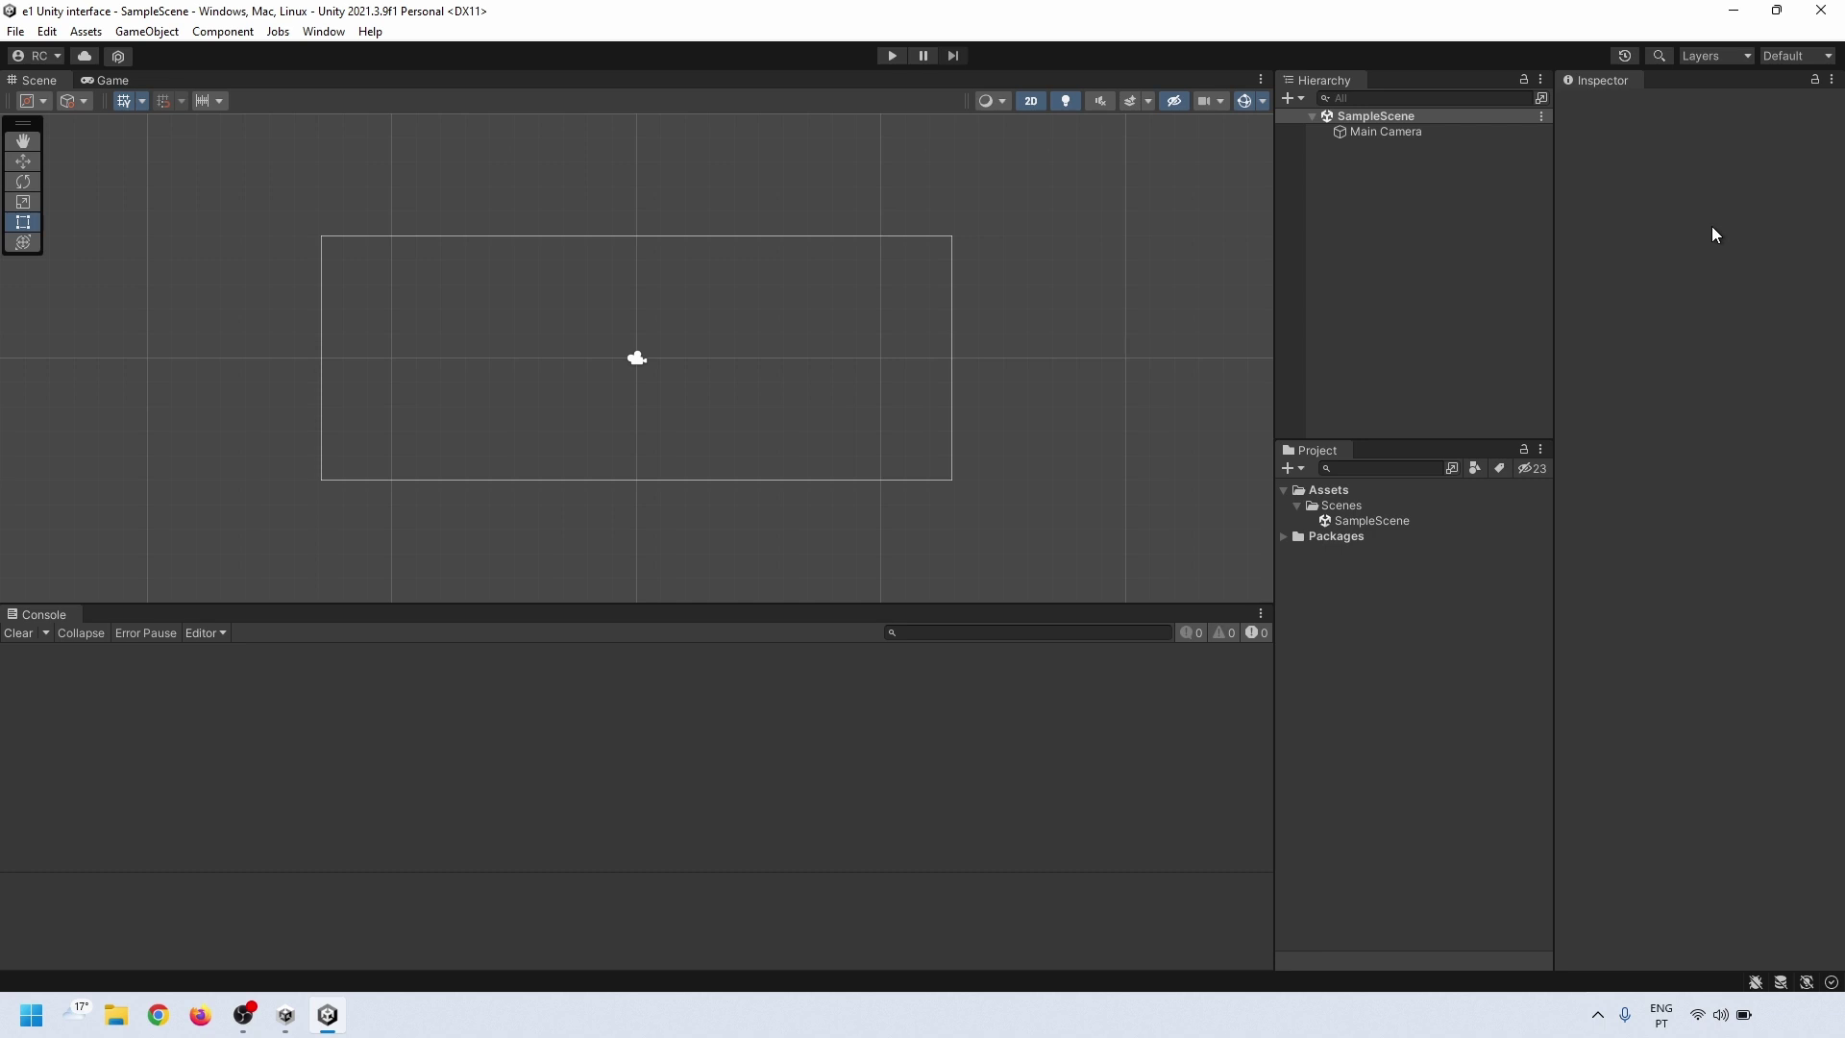
left_click(1798, 58)
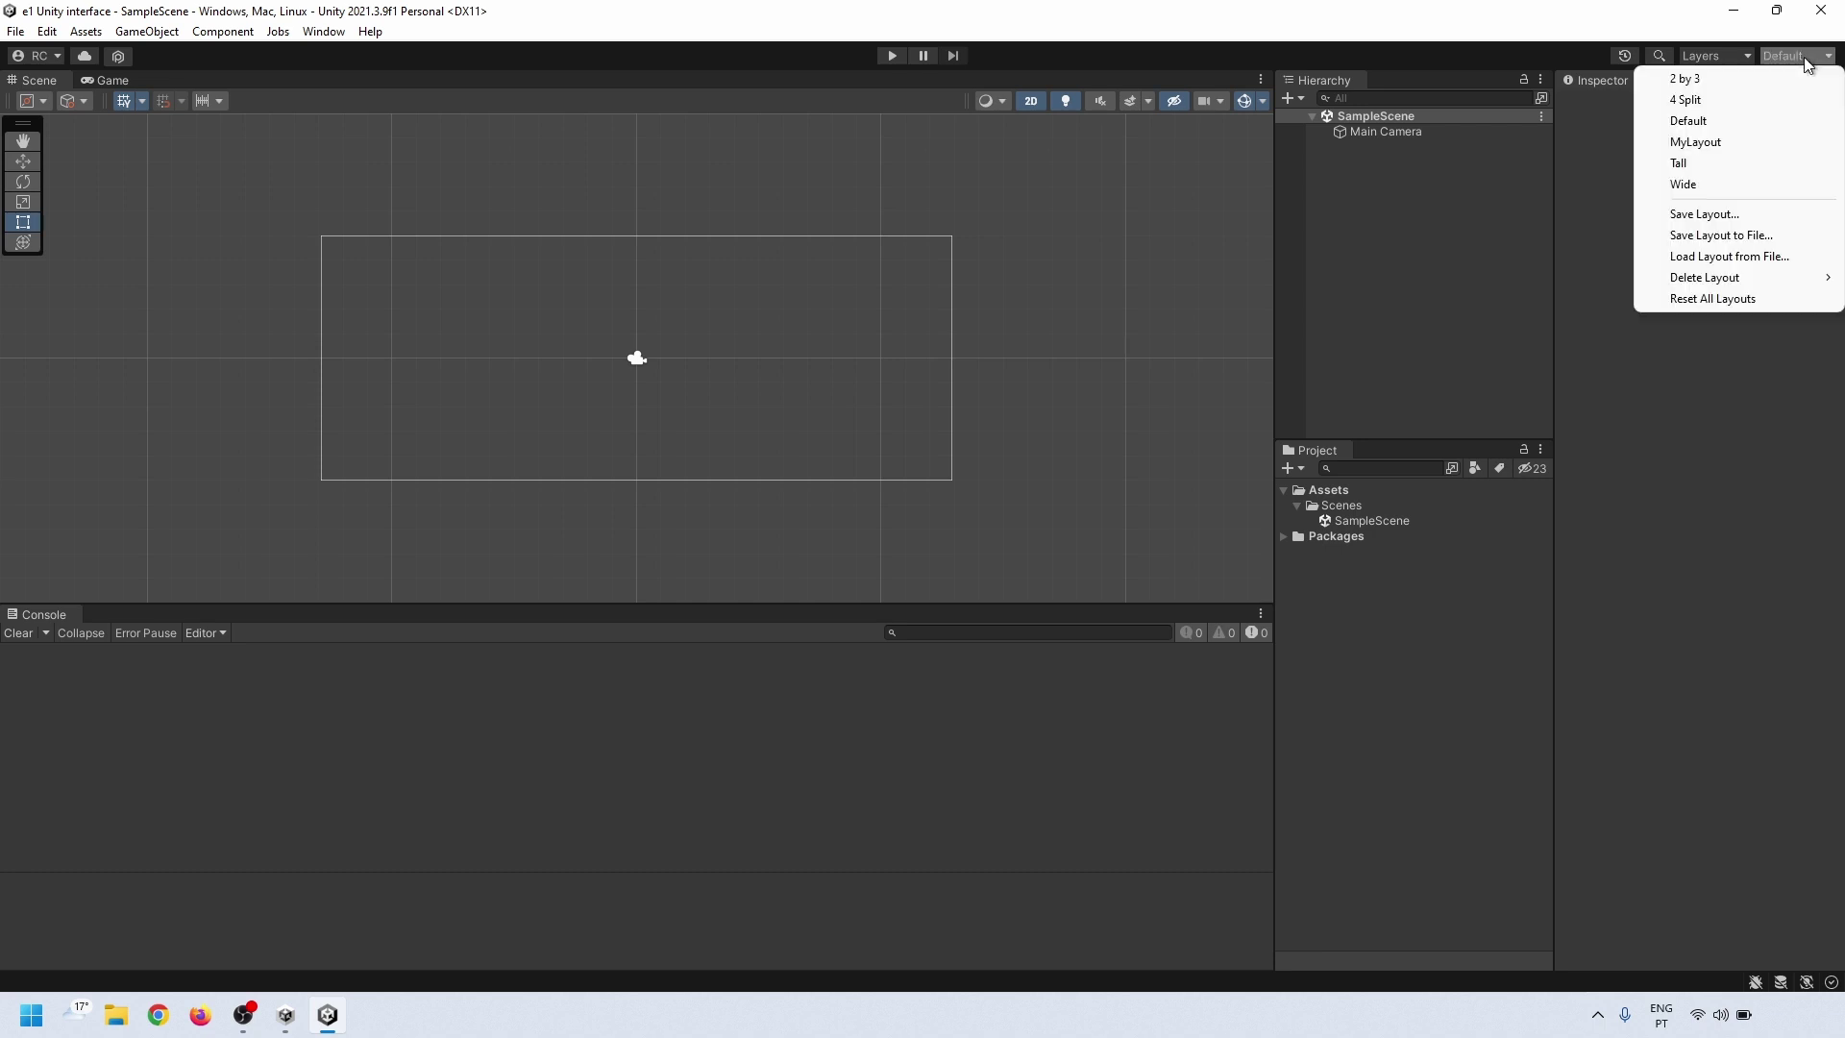
left_click(1702, 142)
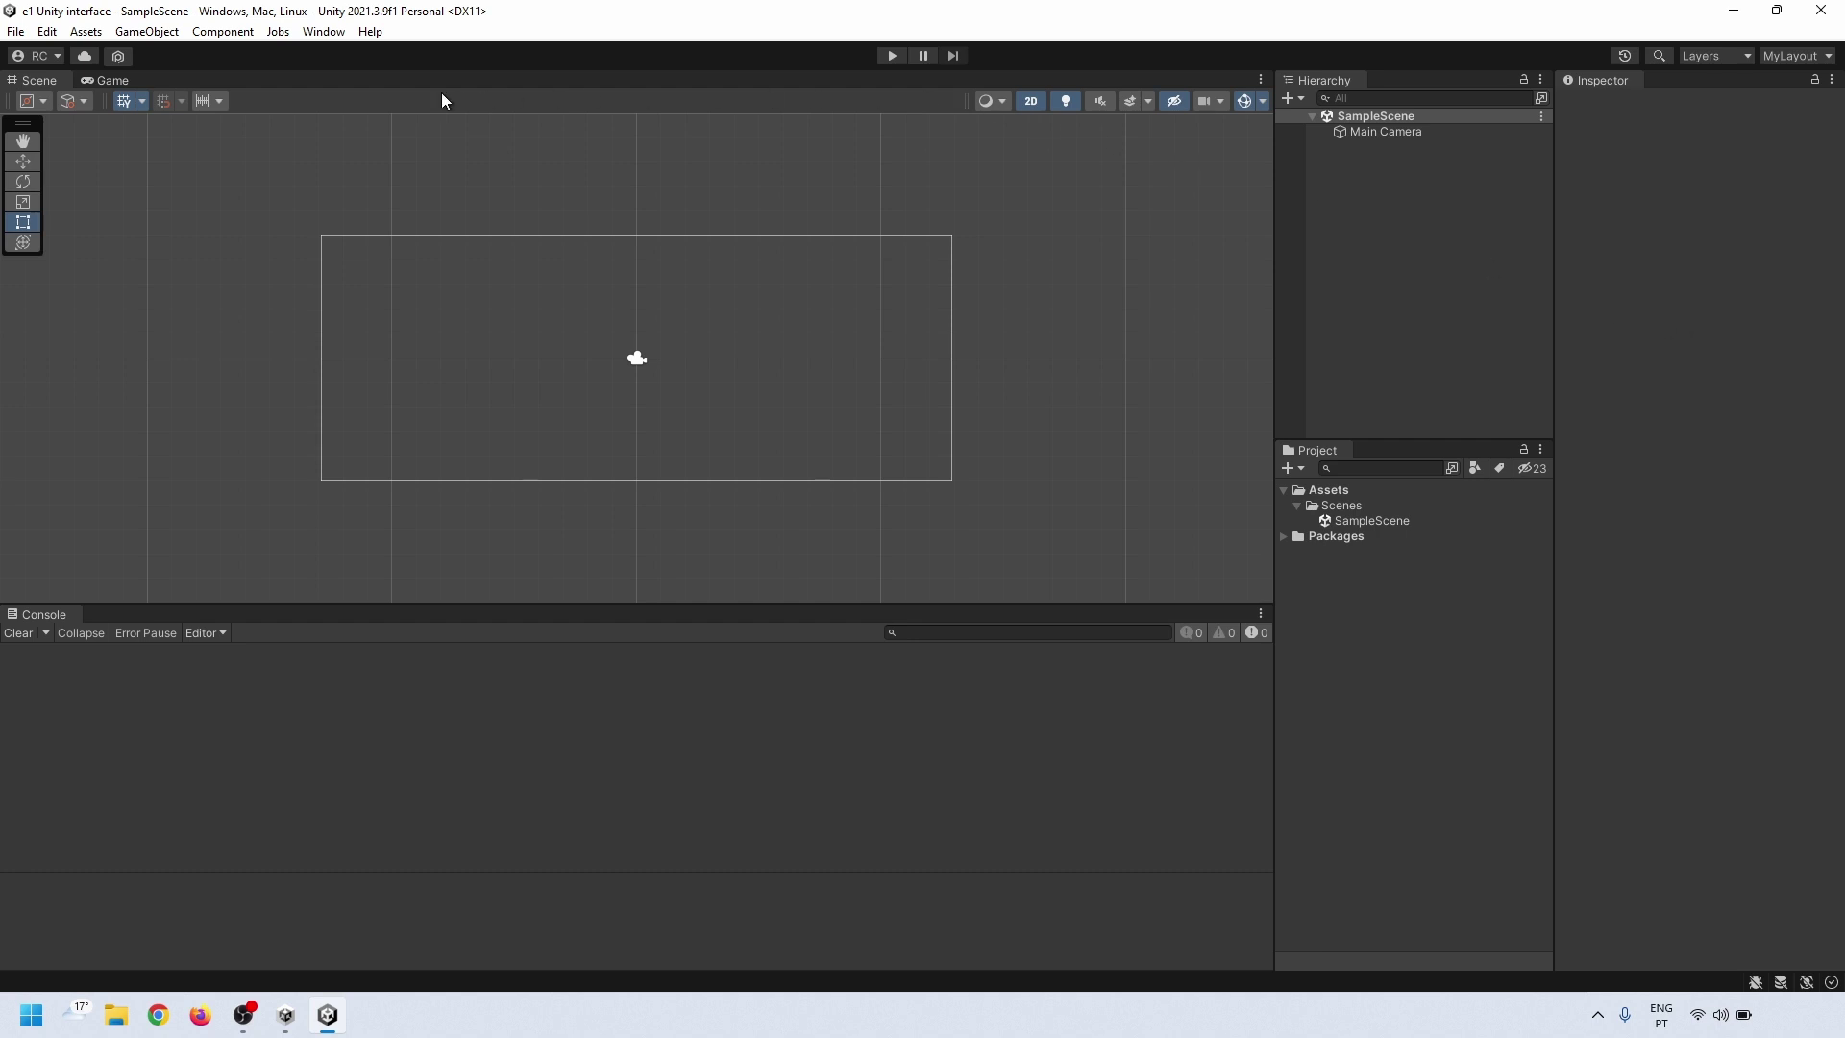
Open the Animator window and dock it beside the Console, under the Scene view
left_click(335, 32)
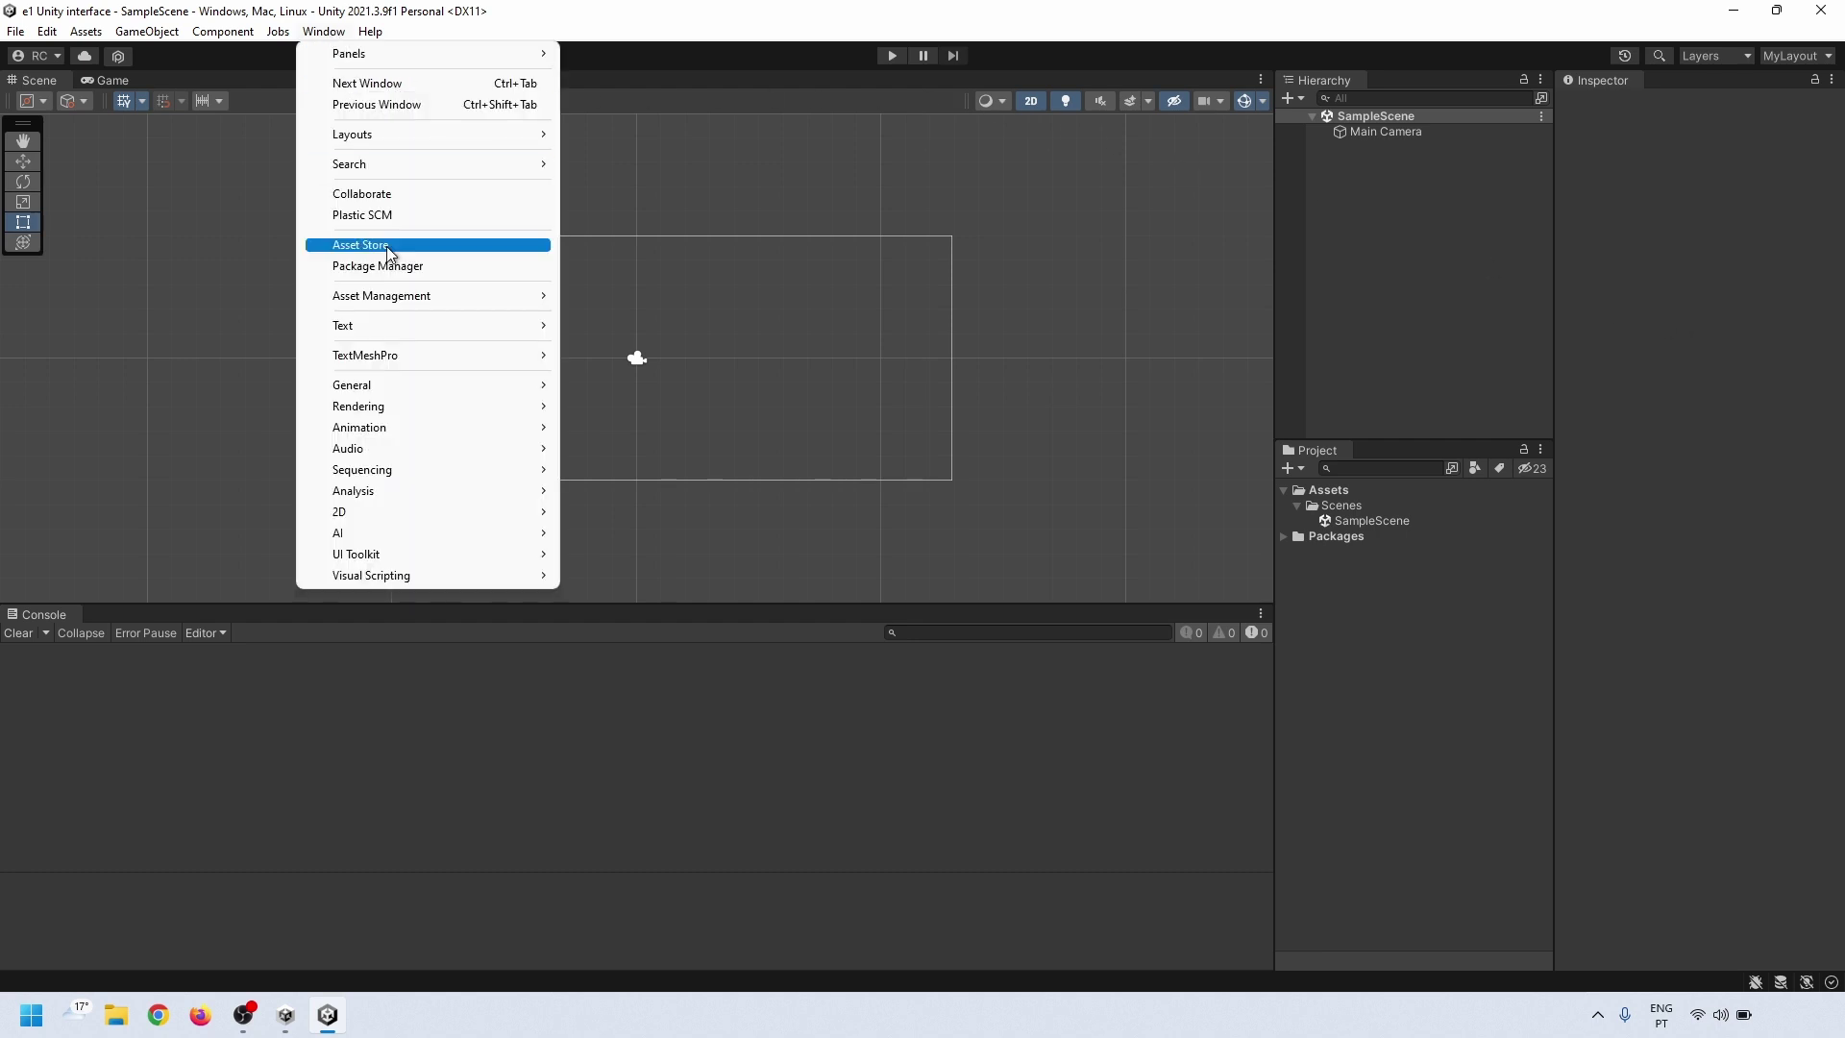
mouse_move(420, 426)
left_click(626, 448)
left_click_drag(187, 84, 507, 369)
left_click_drag(50, 98, 962, 736)
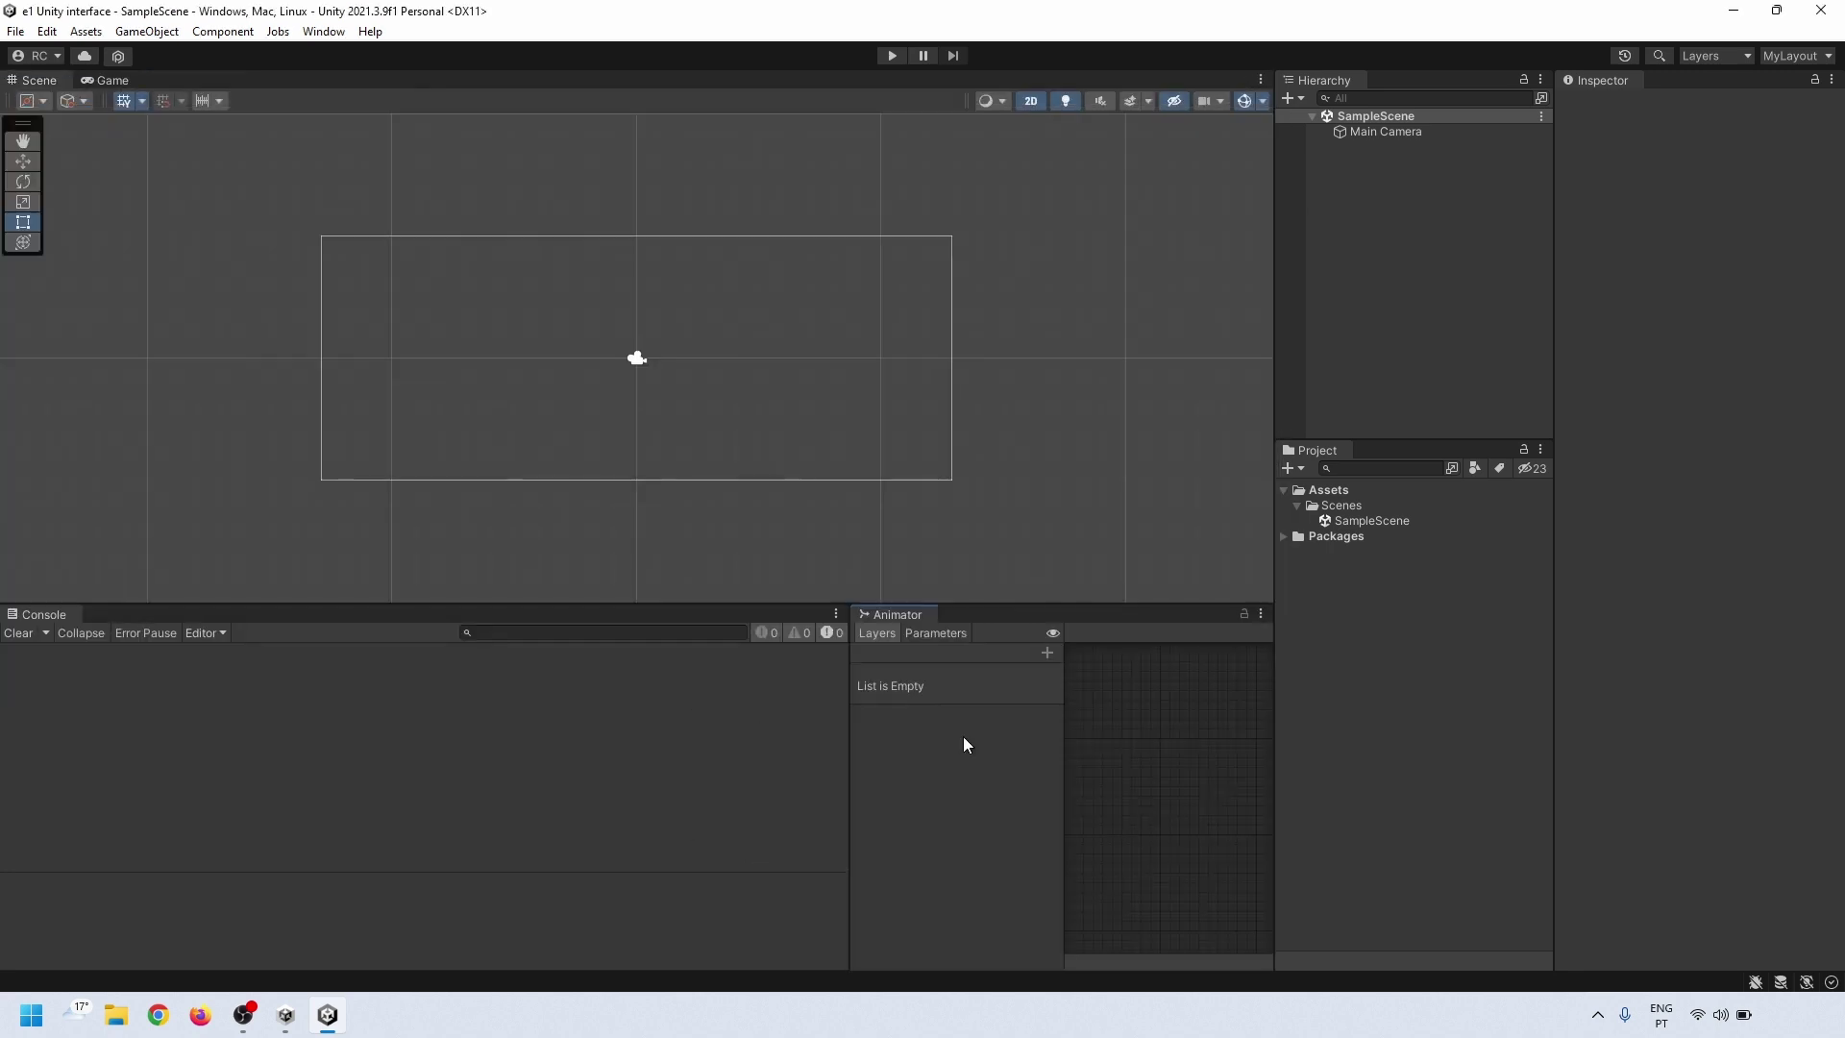
Reapply the saved MyLayout window arrangement so the Animator window is no longer docked beside the Console
left_click(1821, 56)
left_click(1735, 144)
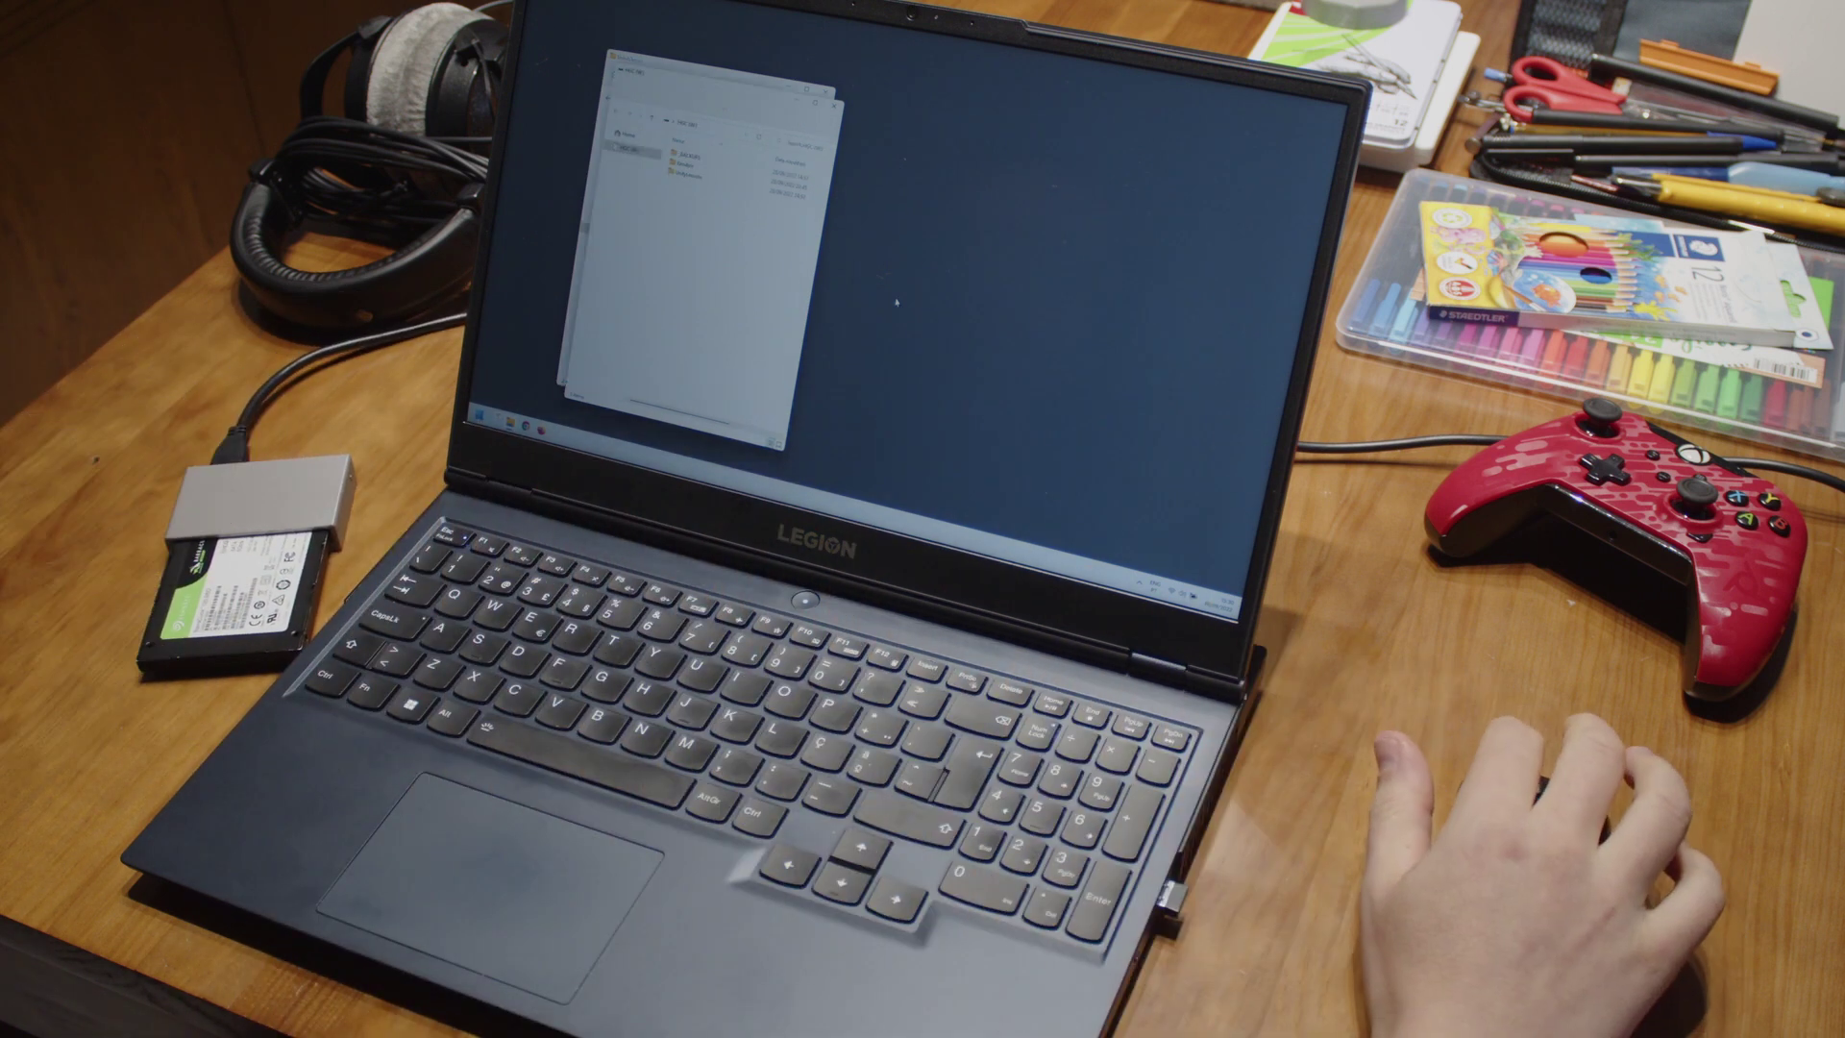
left_click_drag(730, 72, 971, 127)
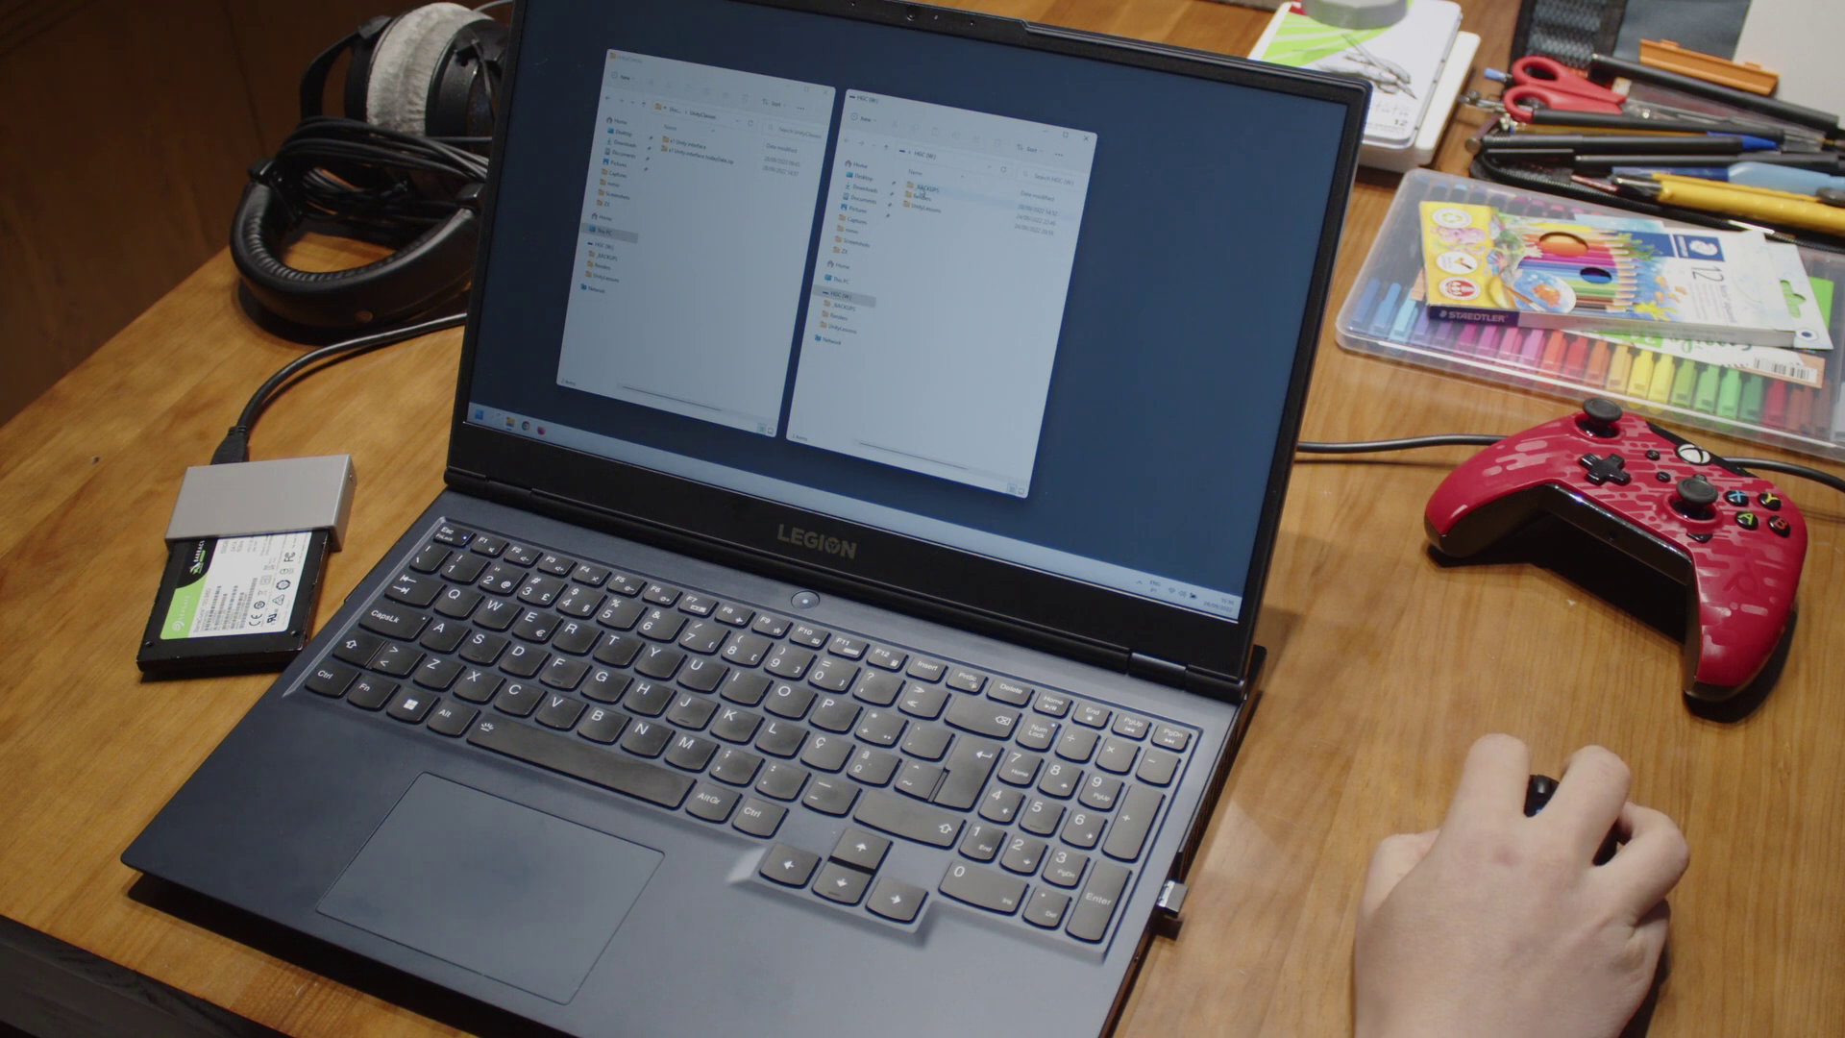
double_click(703, 162)
left_click(926, 245)
key("ctrl+v")
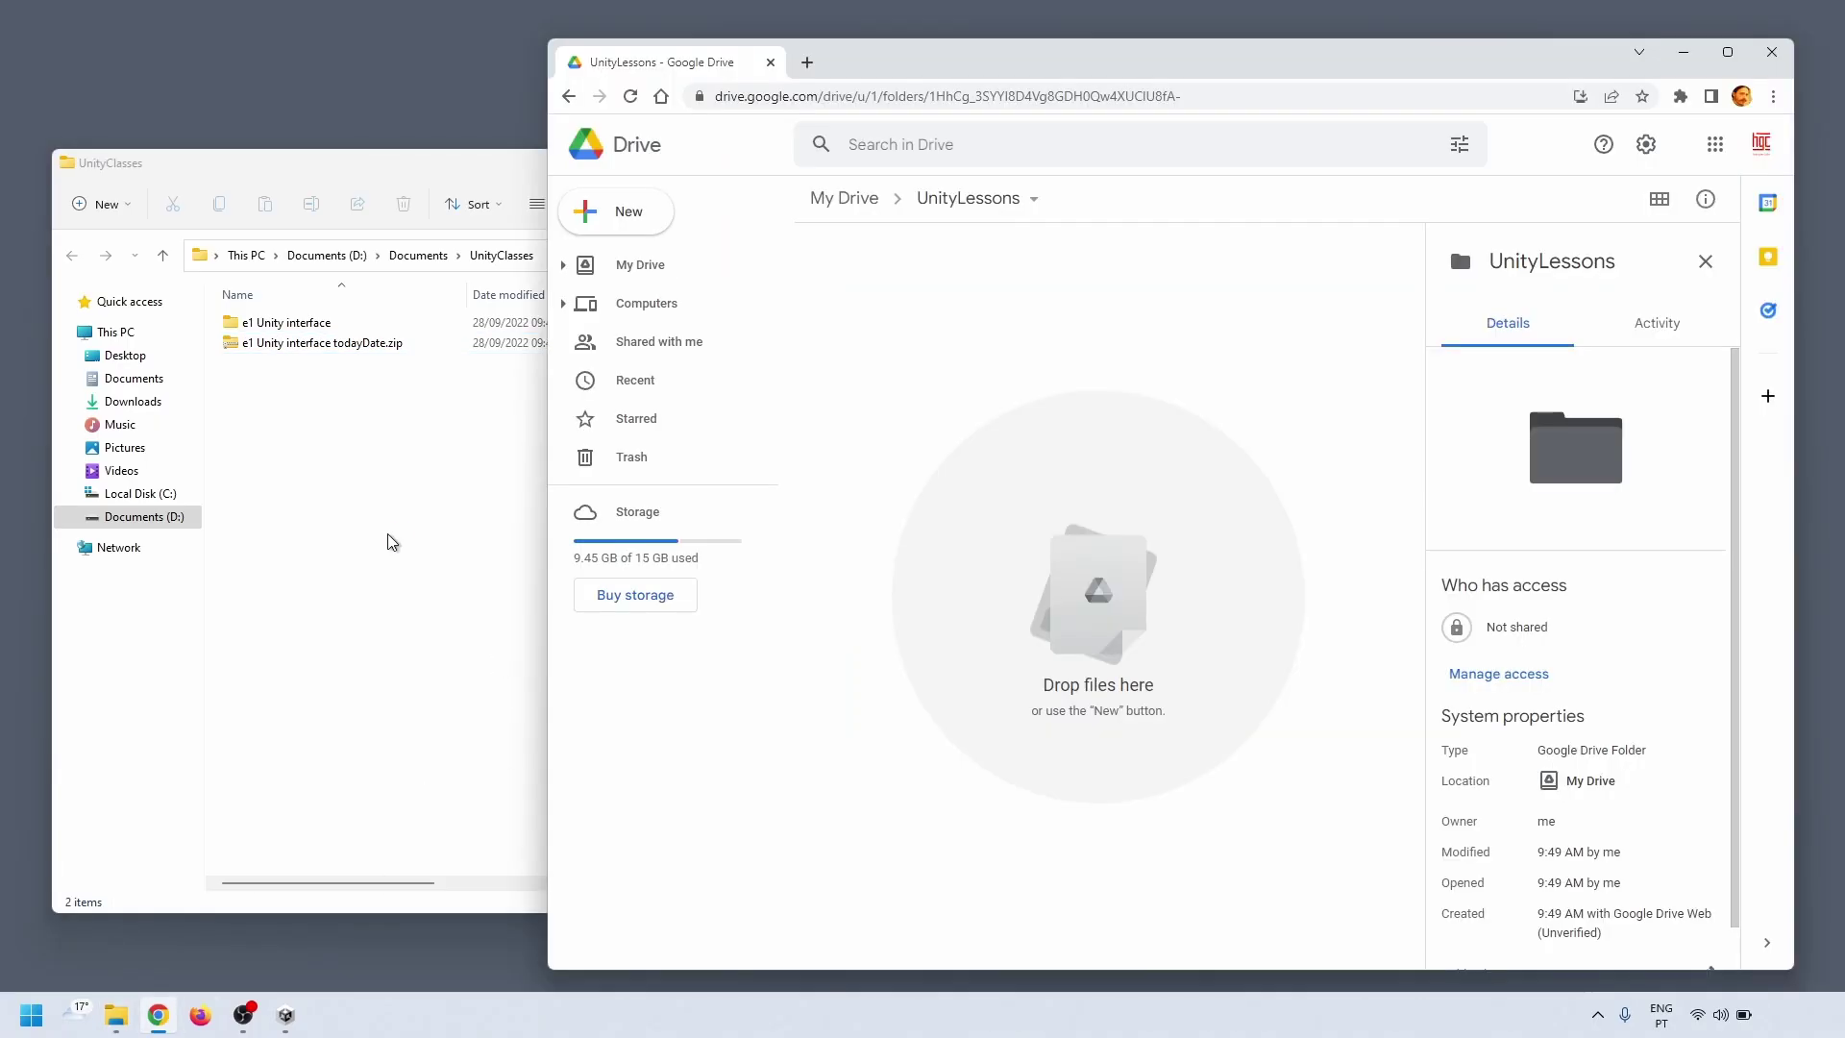
Upload e1 Unity interface todayDate.zip from the UnityClasses folder to the UnityLessons folder in Google Drive and dismiss the upload notice
left_click(309, 344)
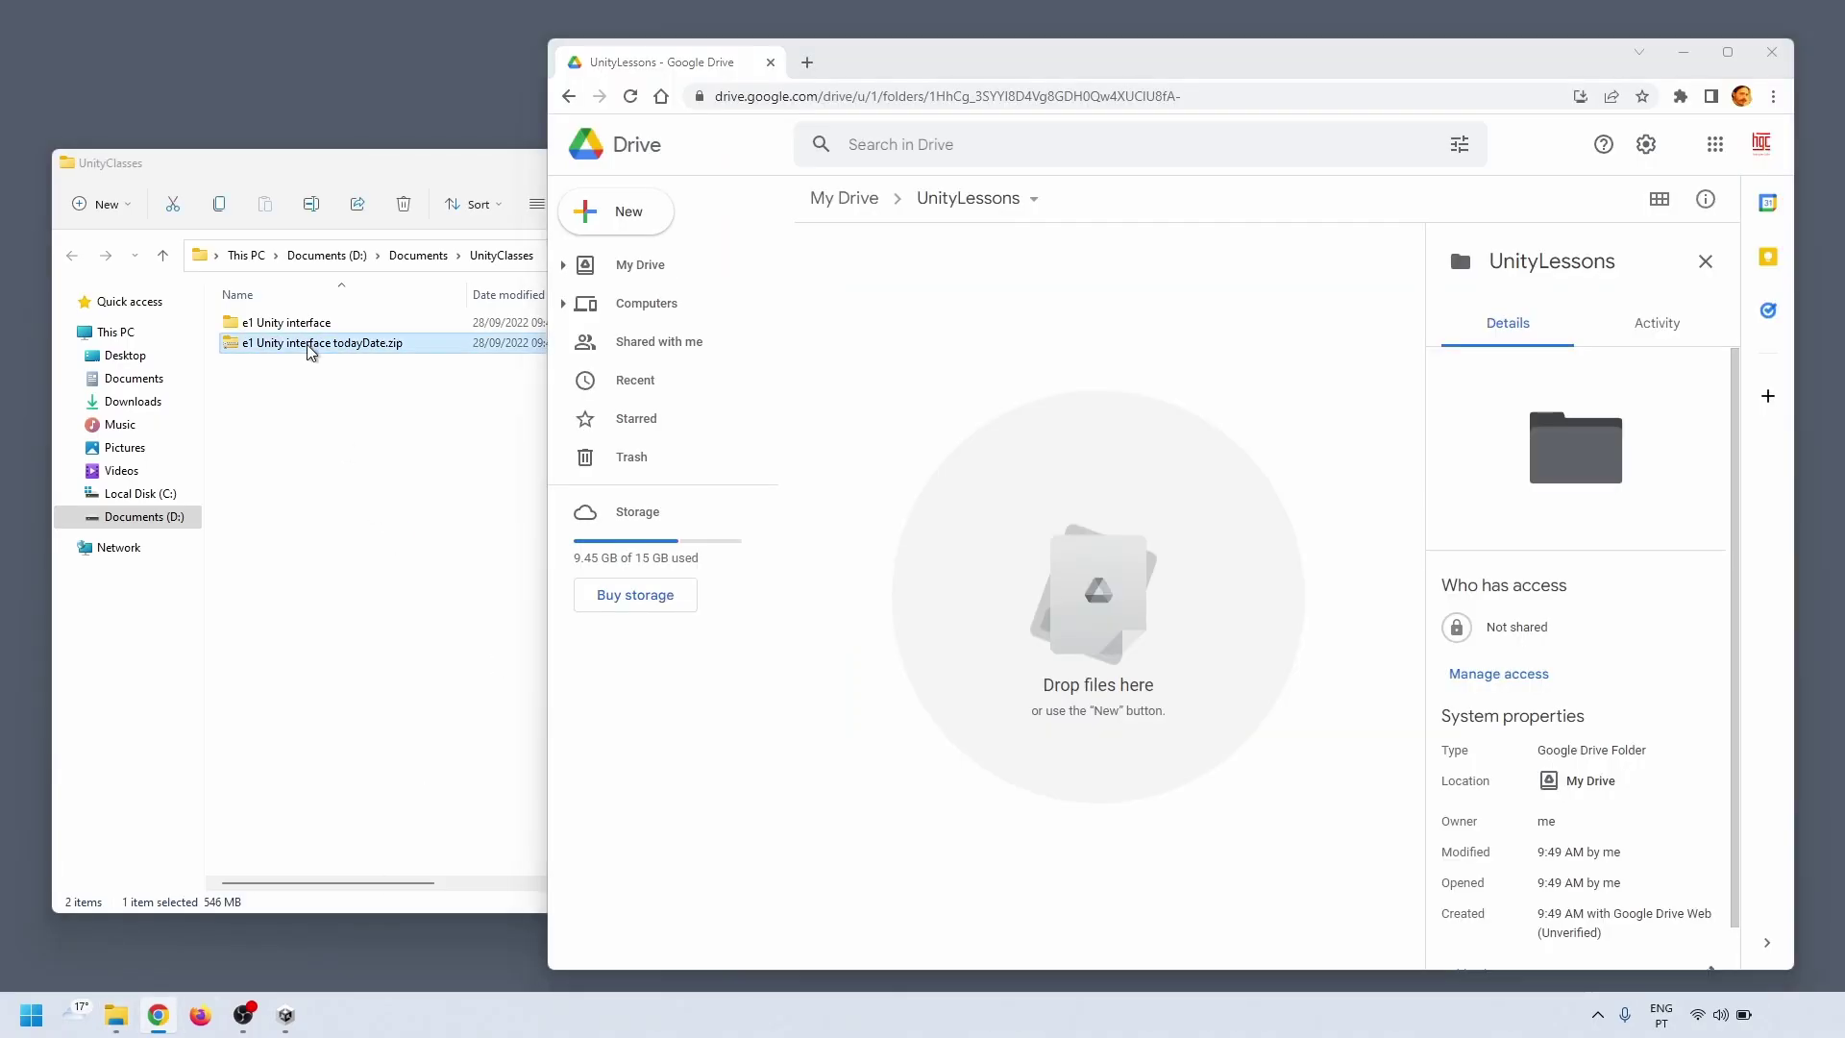
left_click_drag(310, 346, 885, 391)
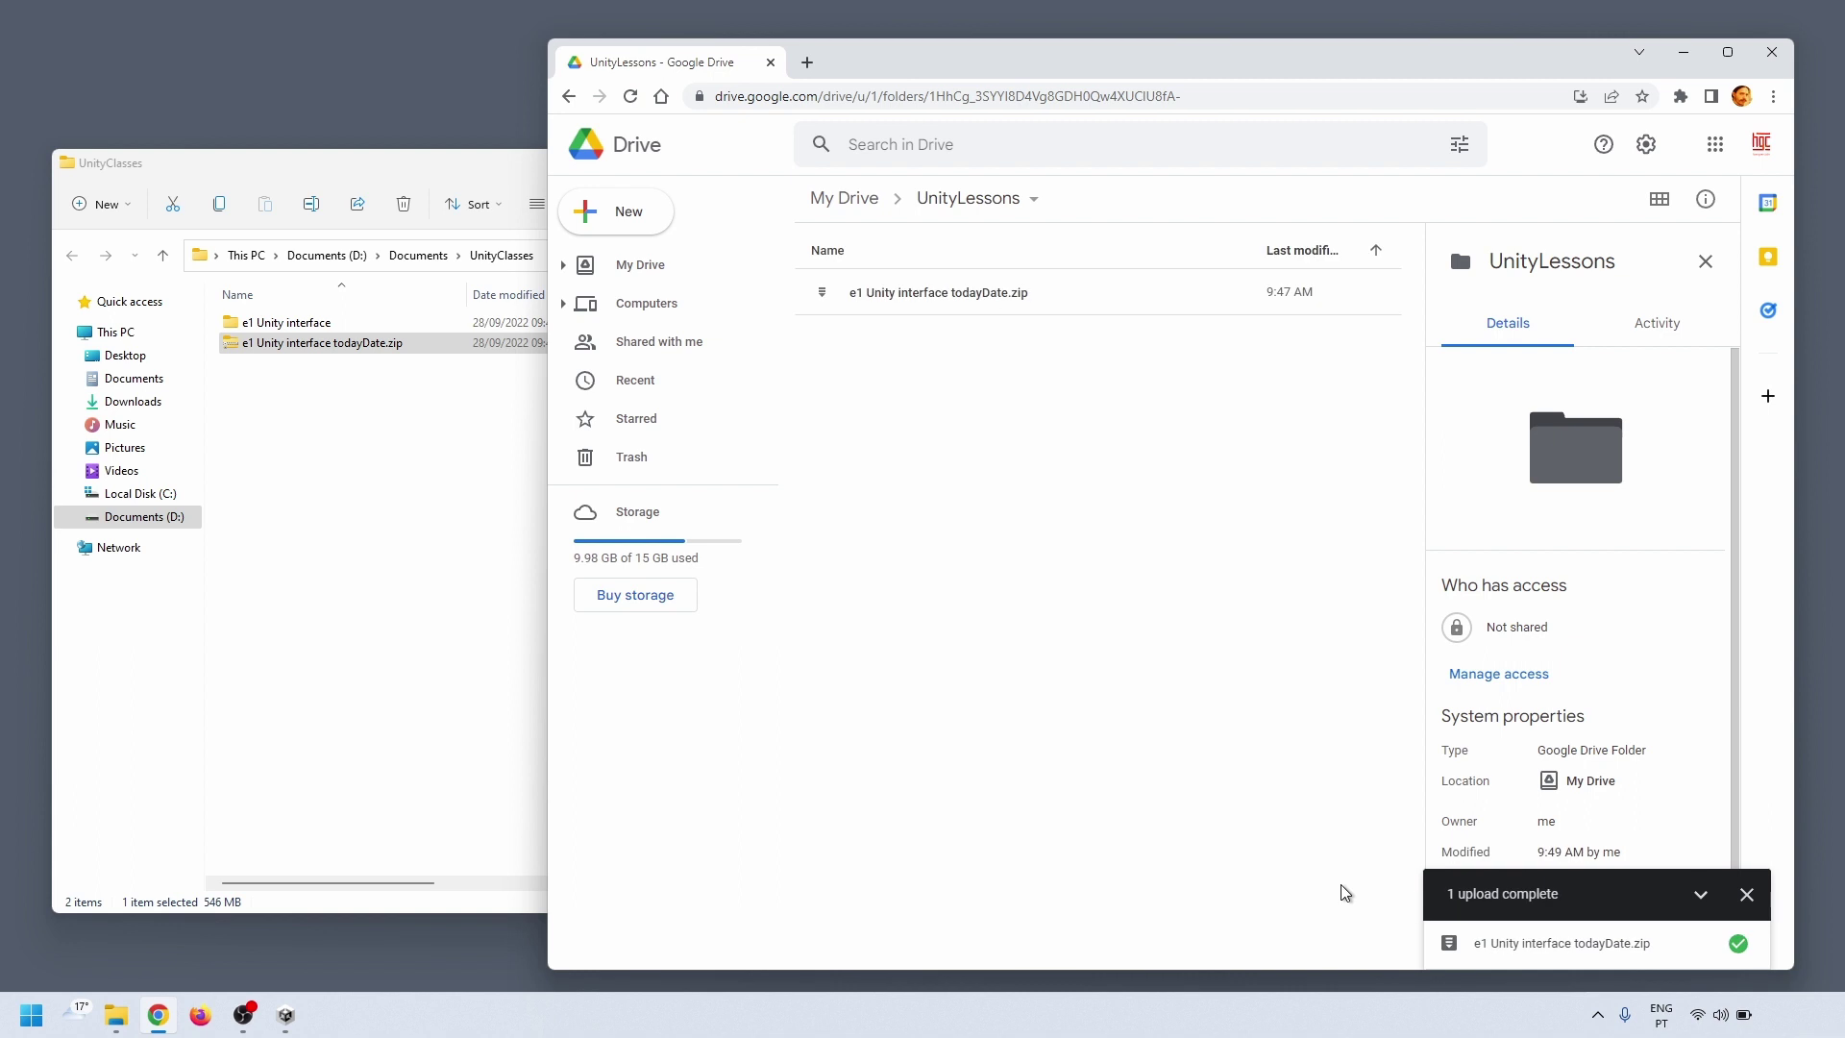
left_click(1747, 894)
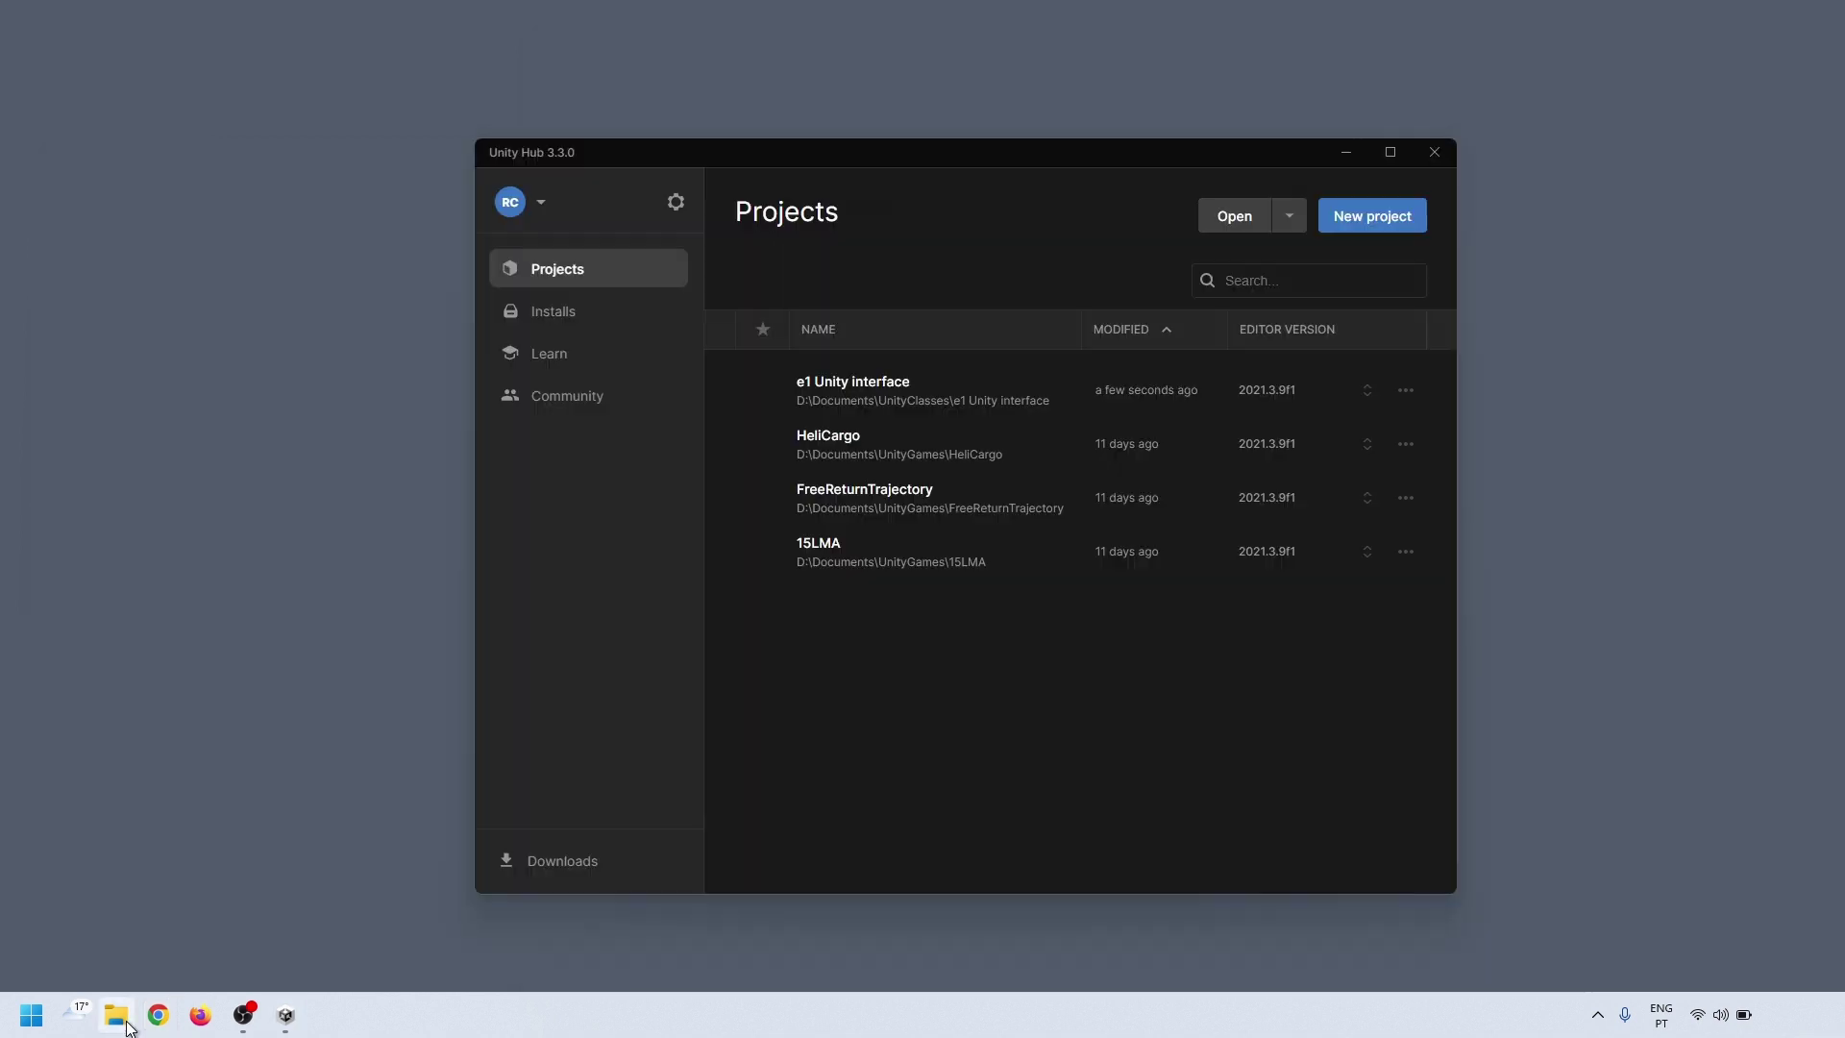
In File Explorer, compress the e1 Unity interface project folder inside Documents > UnityClasses to a ZIP file
left_click(119, 1016)
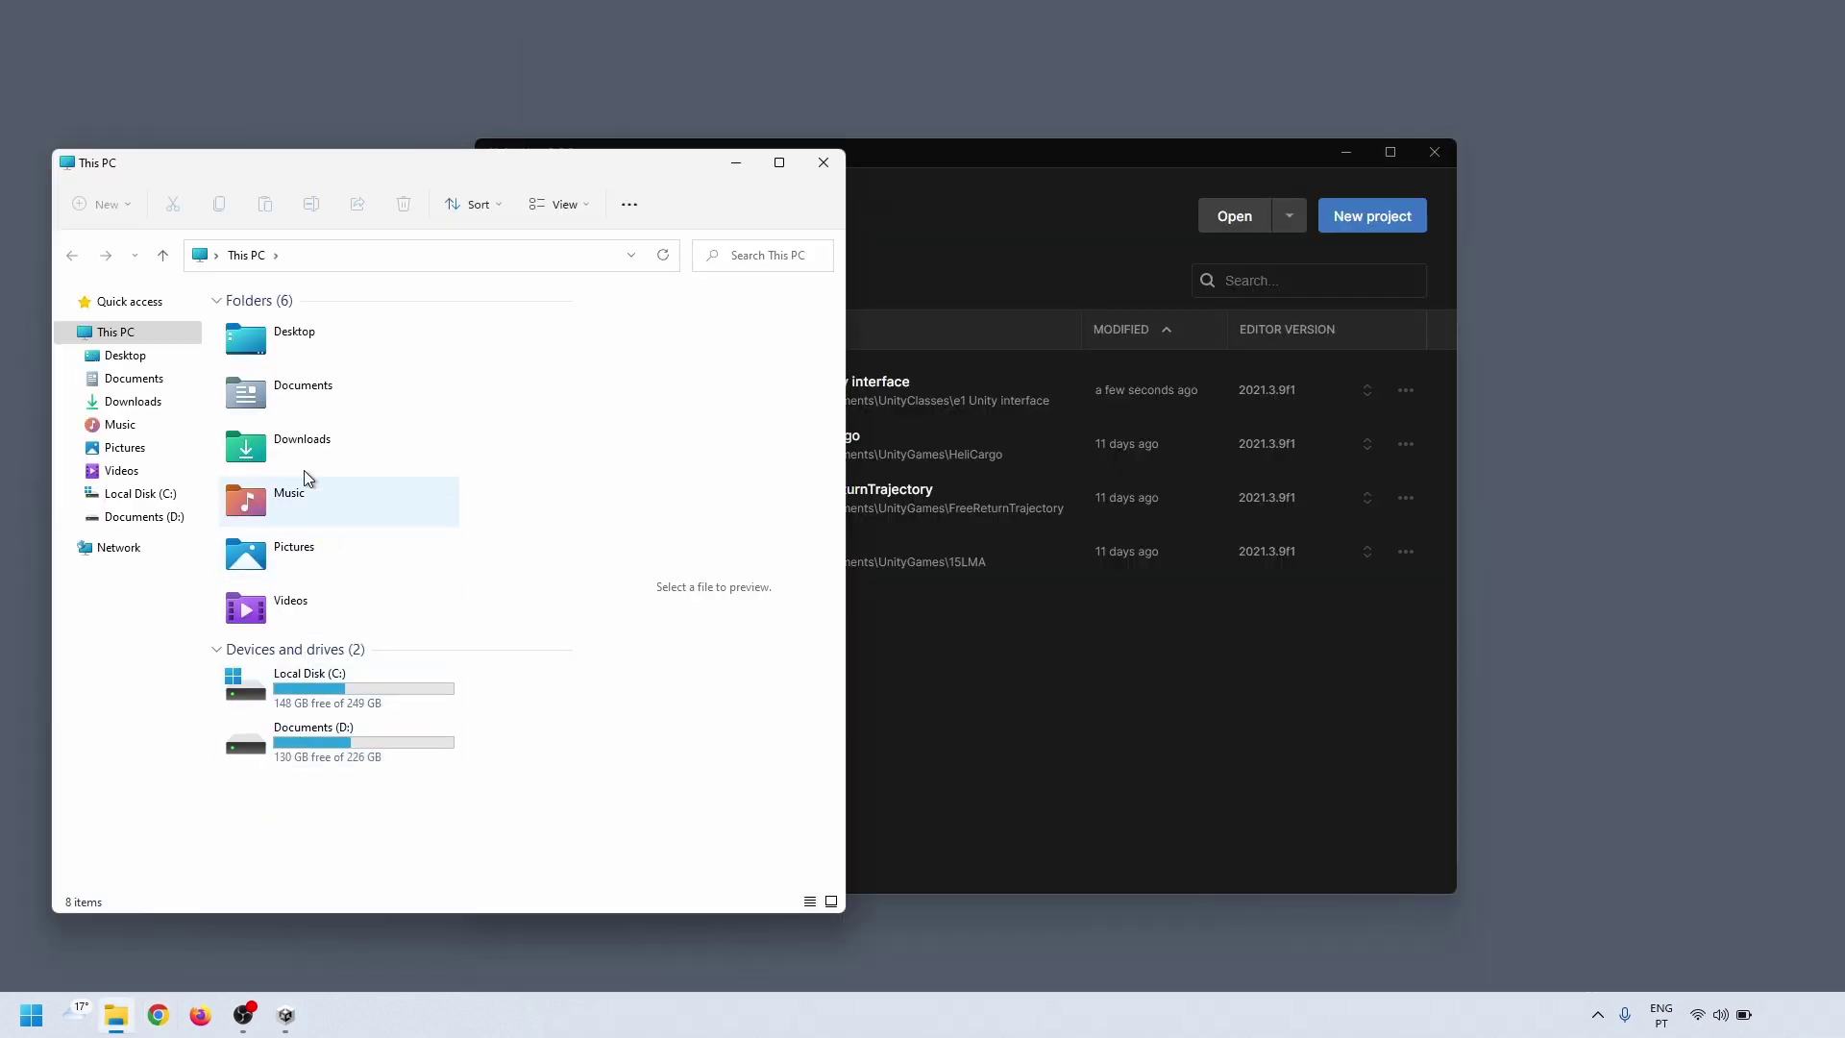
double_click(292, 390)
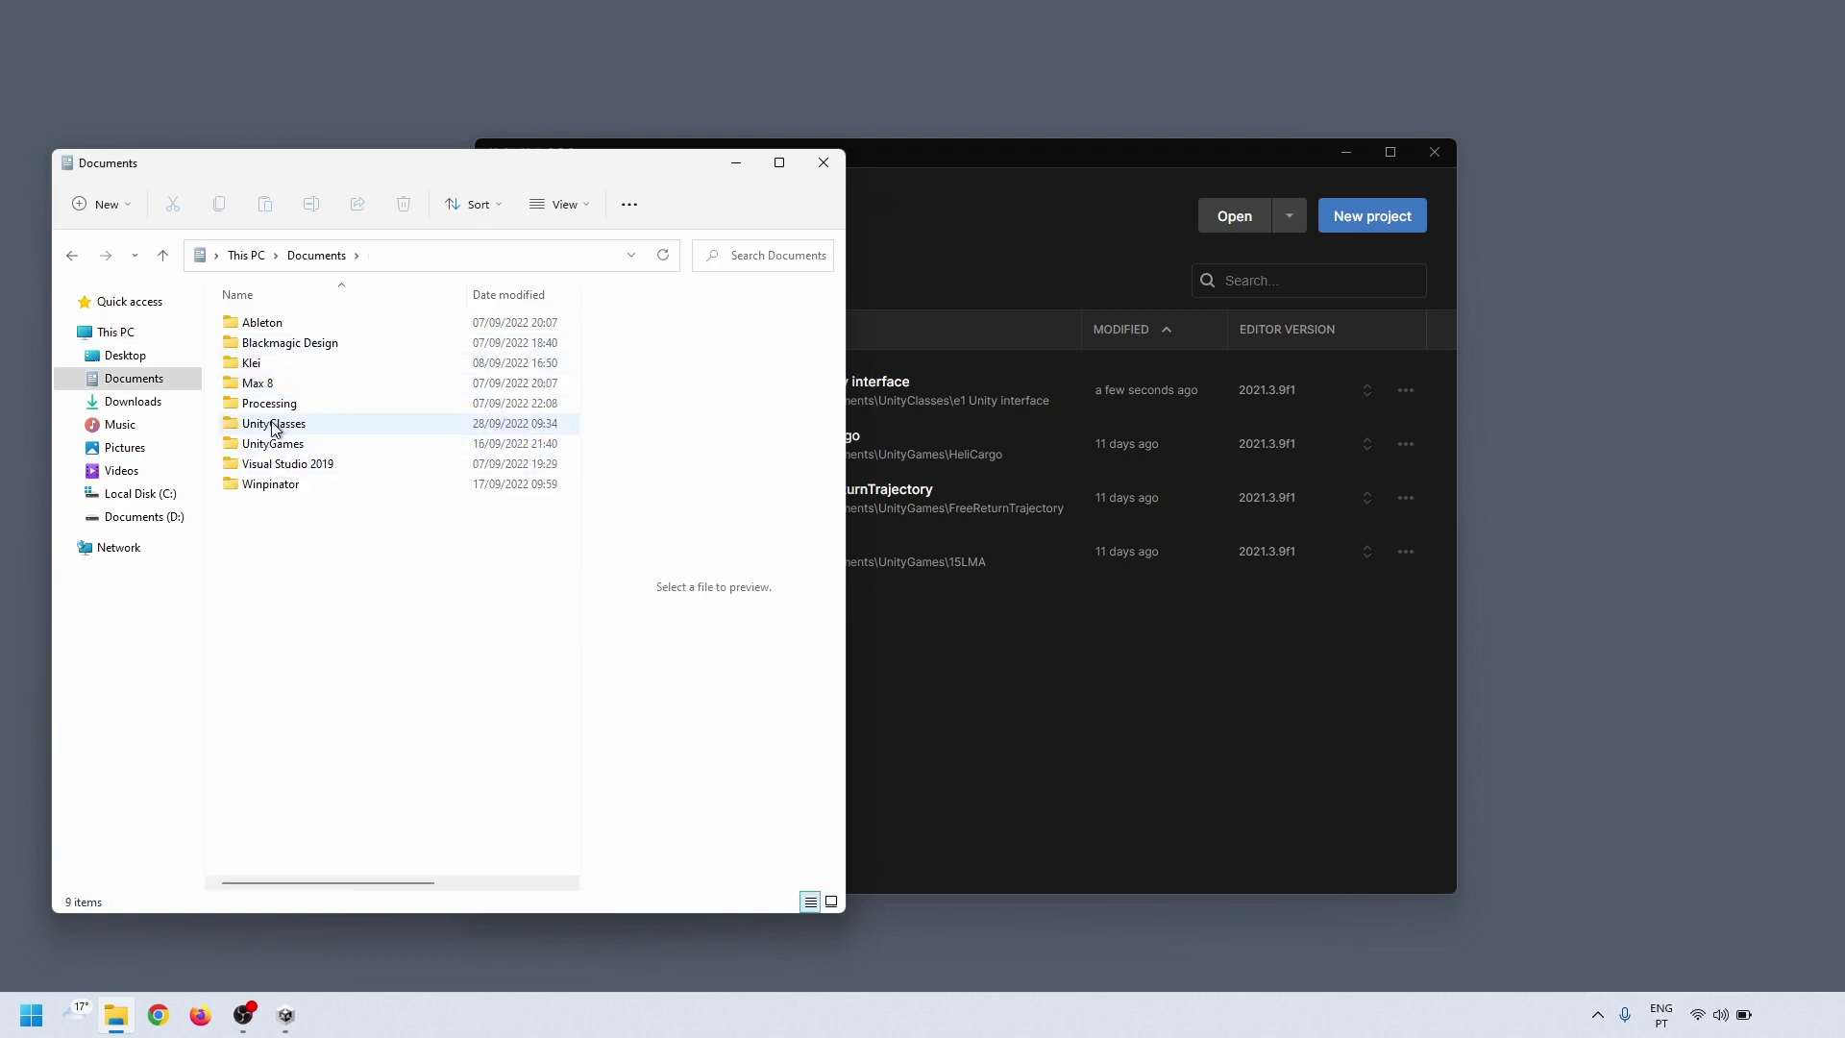
double_click(270, 429)
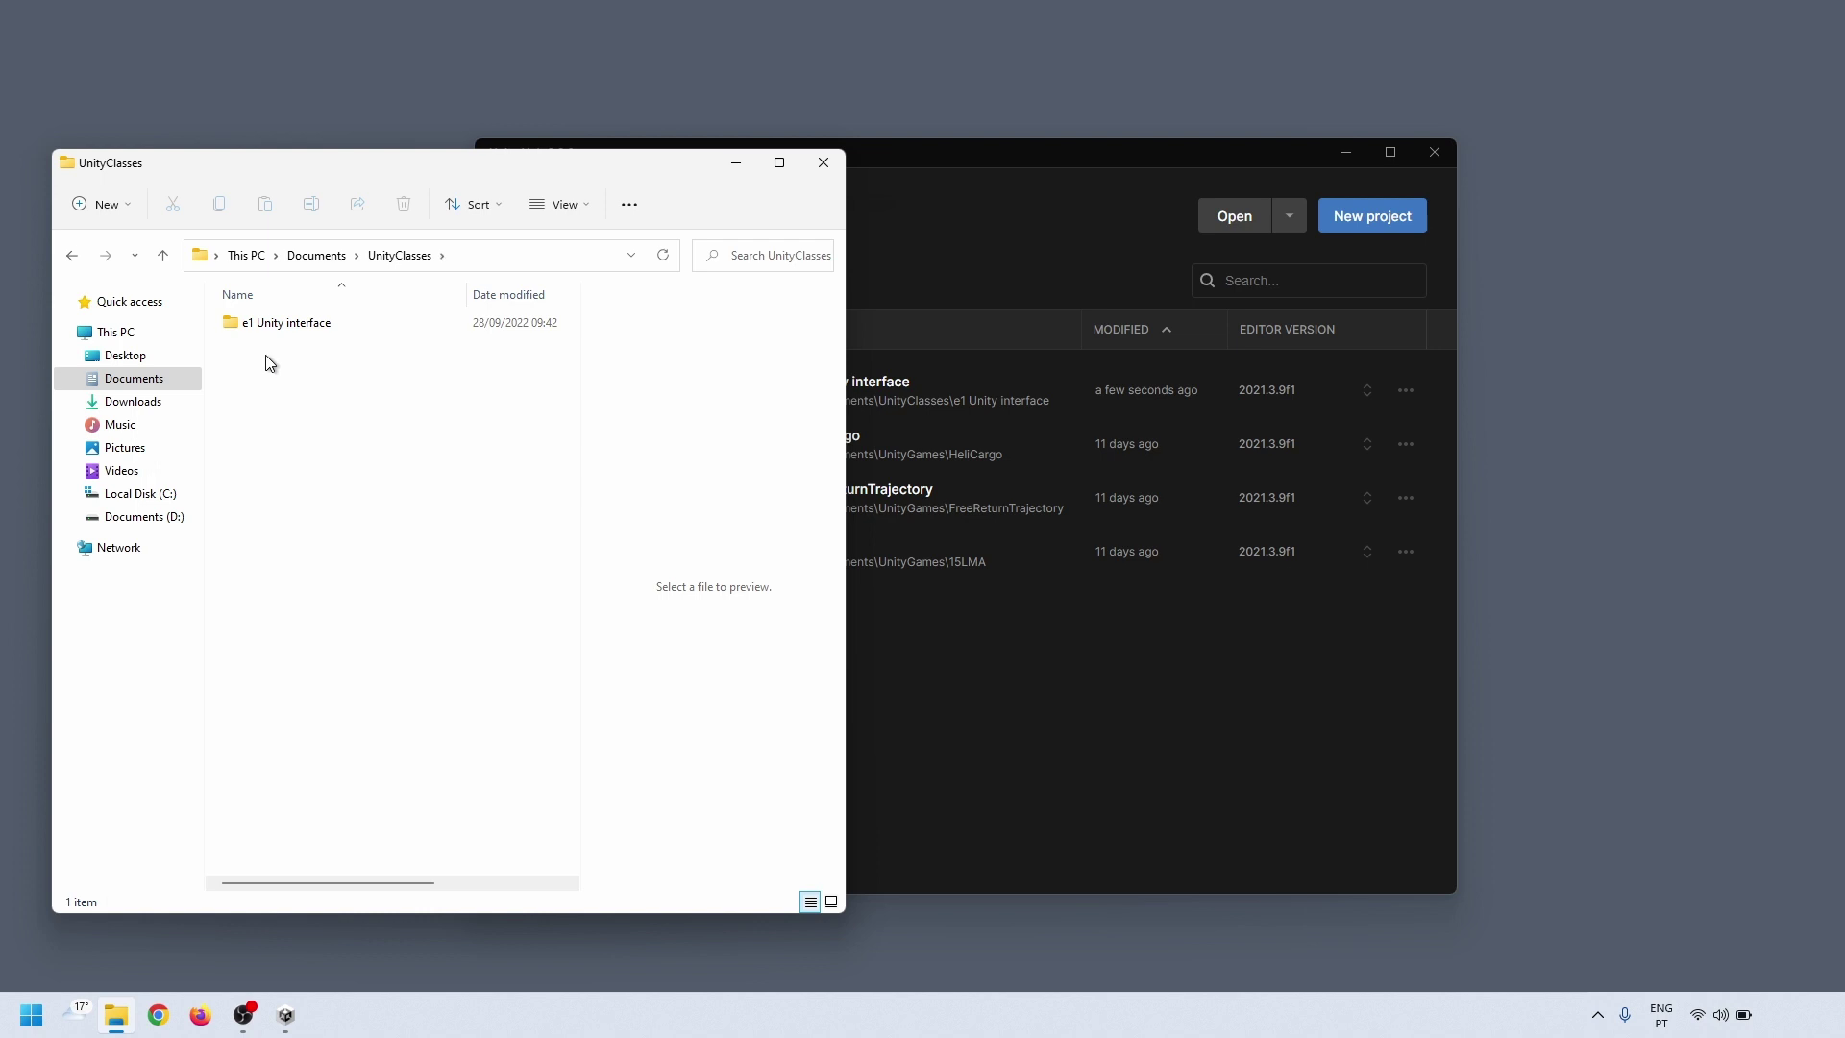
right_click(265, 325)
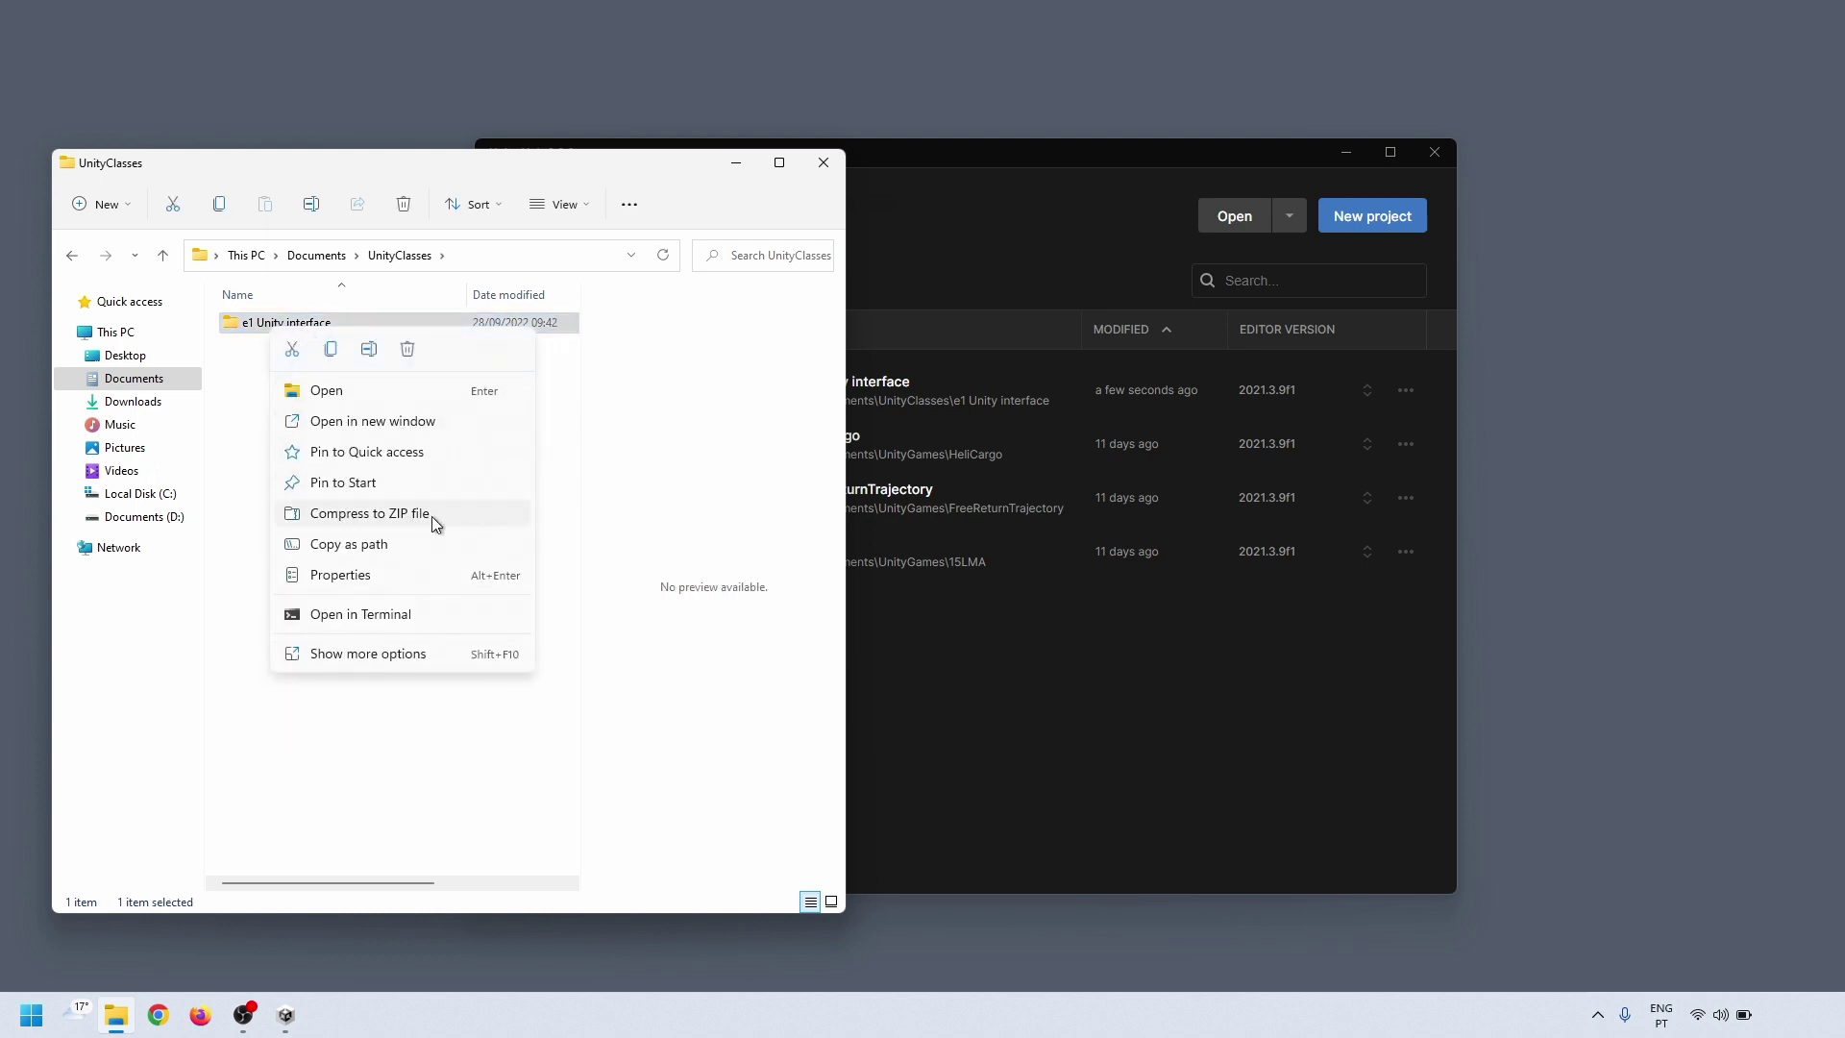
left_click(431, 516)
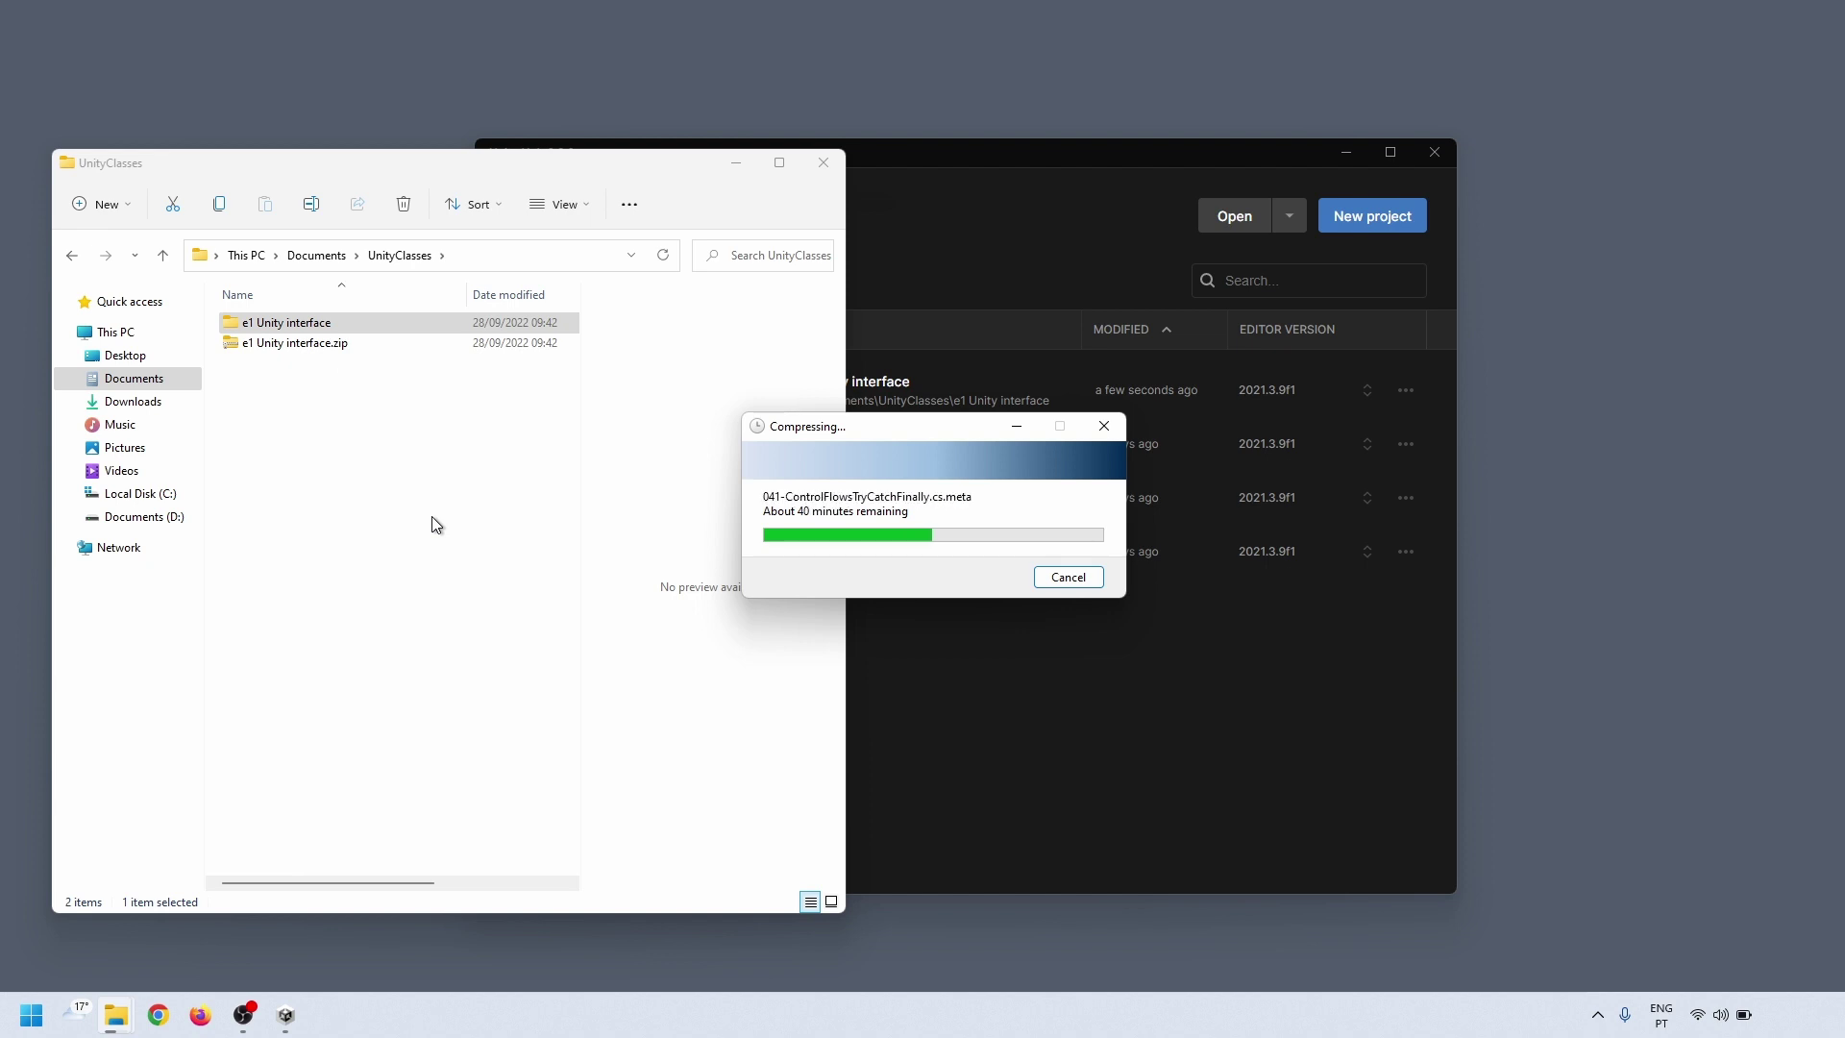
Name the new archive e1 Unity interface todayDate.zip and select it
key("Right")
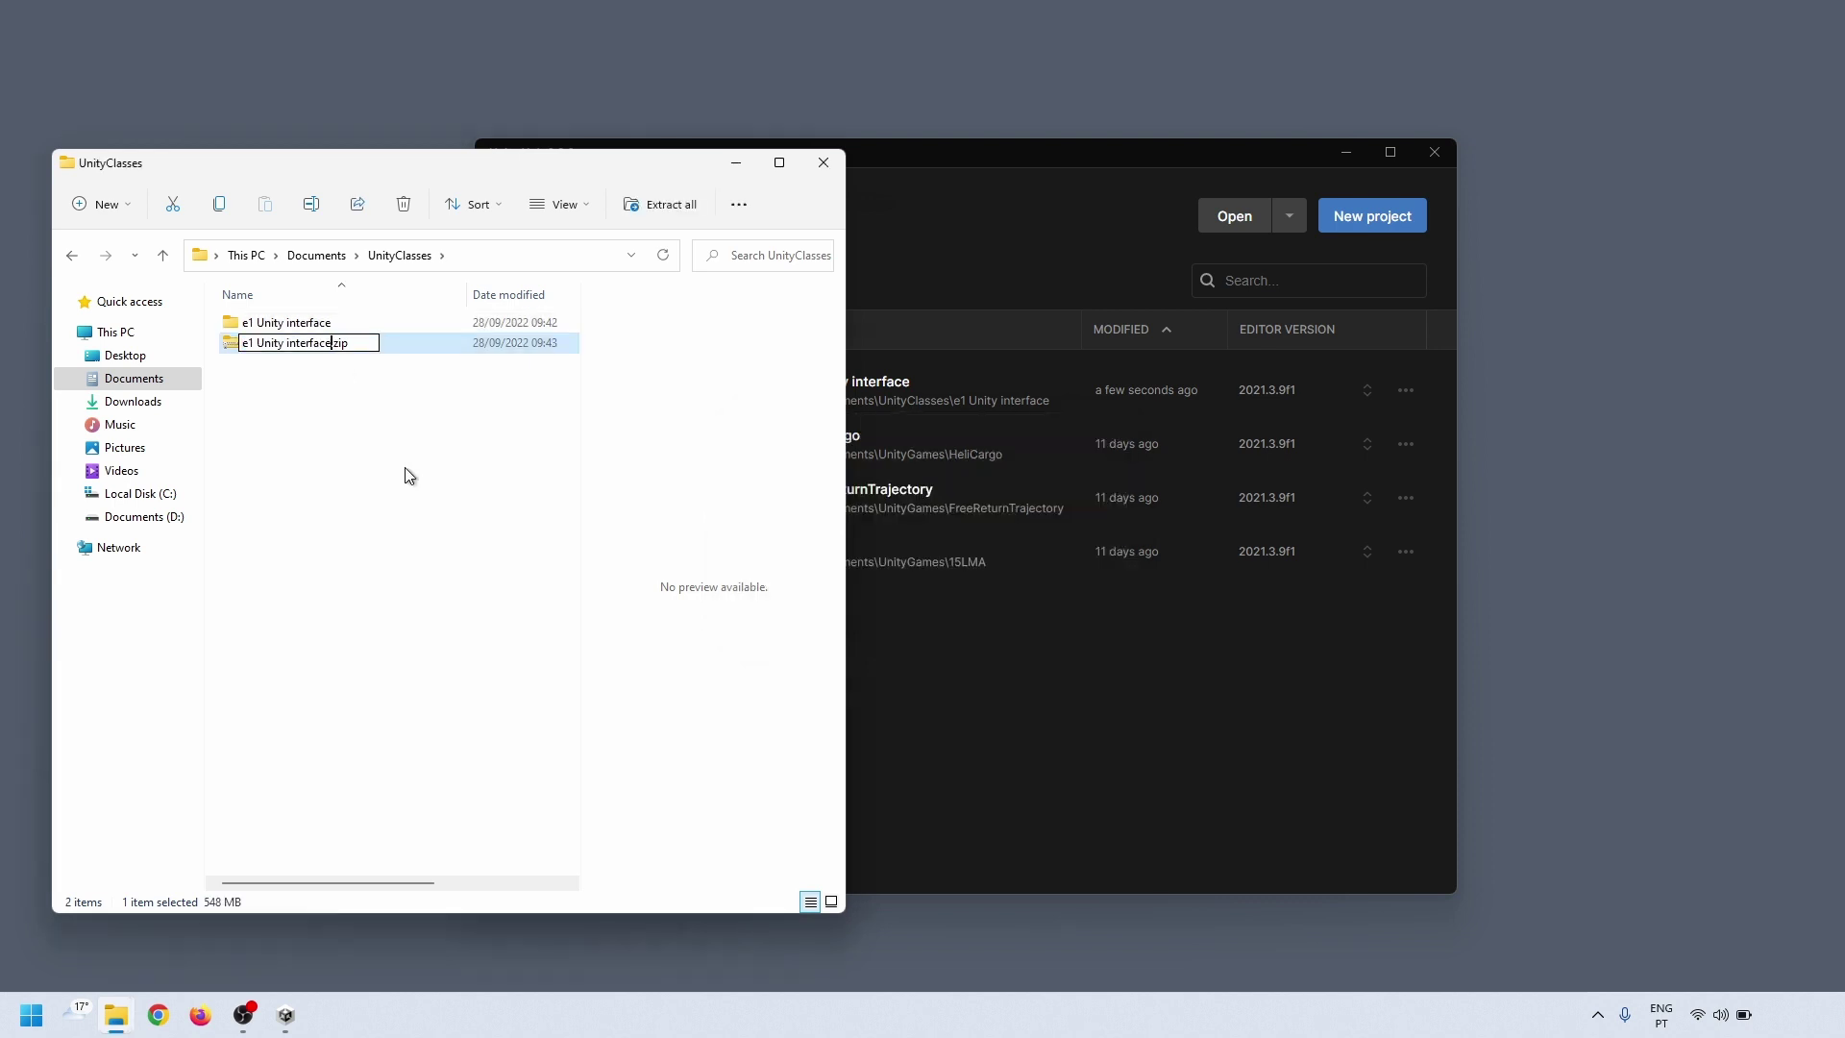
type("todayDate")
left_click(399, 418)
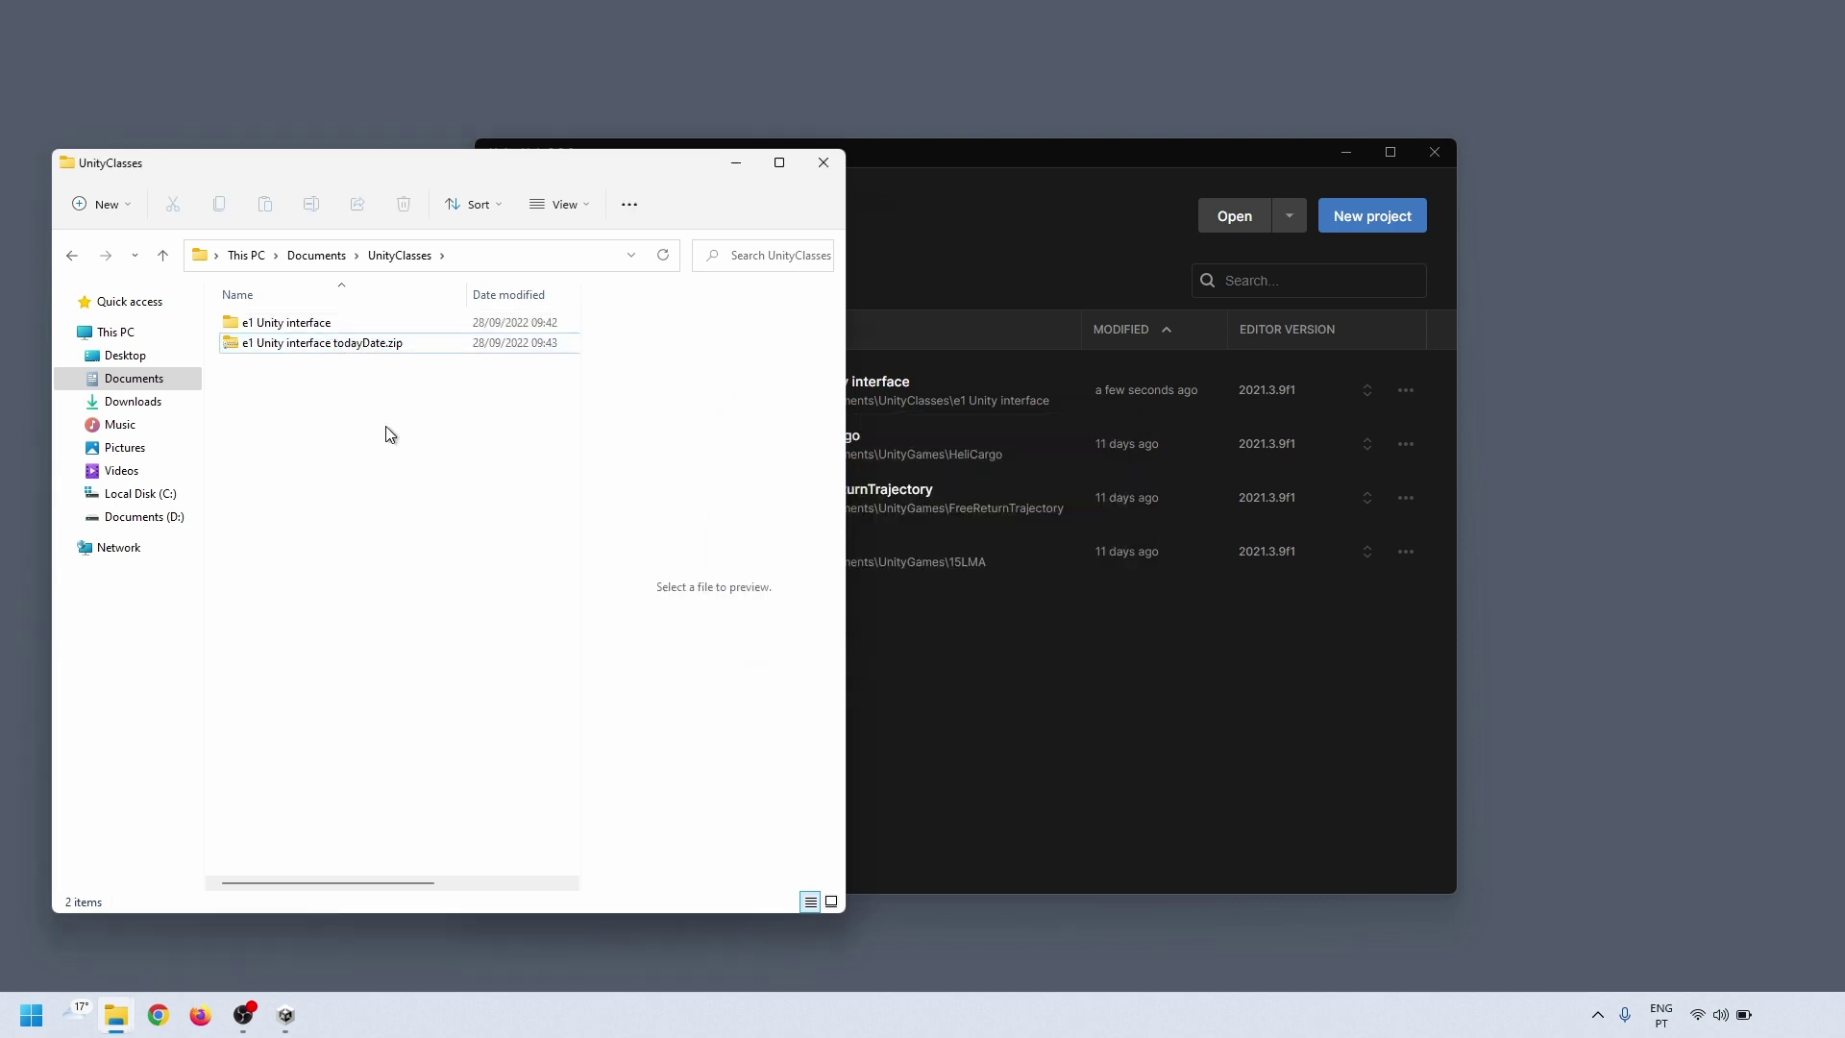
left_click(344, 348)
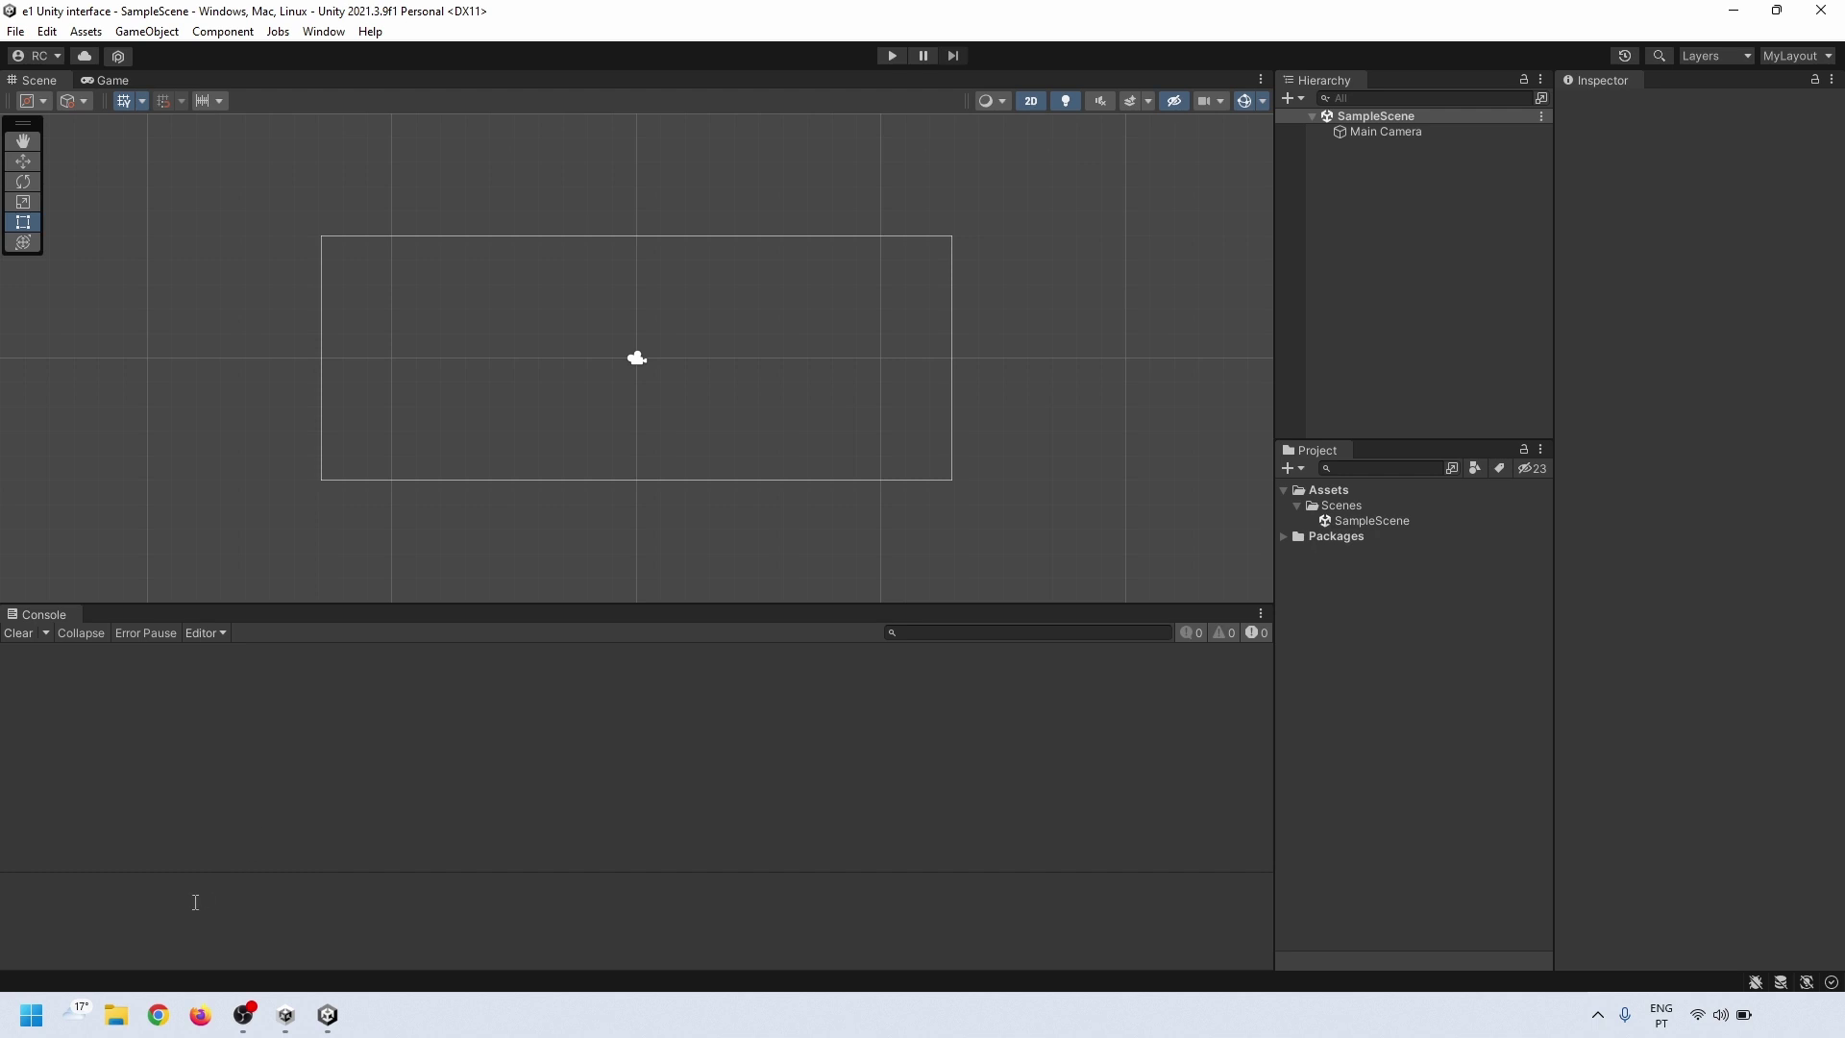
With the project still open in Unity, check the size and file count of the e1 Unity interface folder in UnityClasses using File Explorer
left_click(116, 1021)
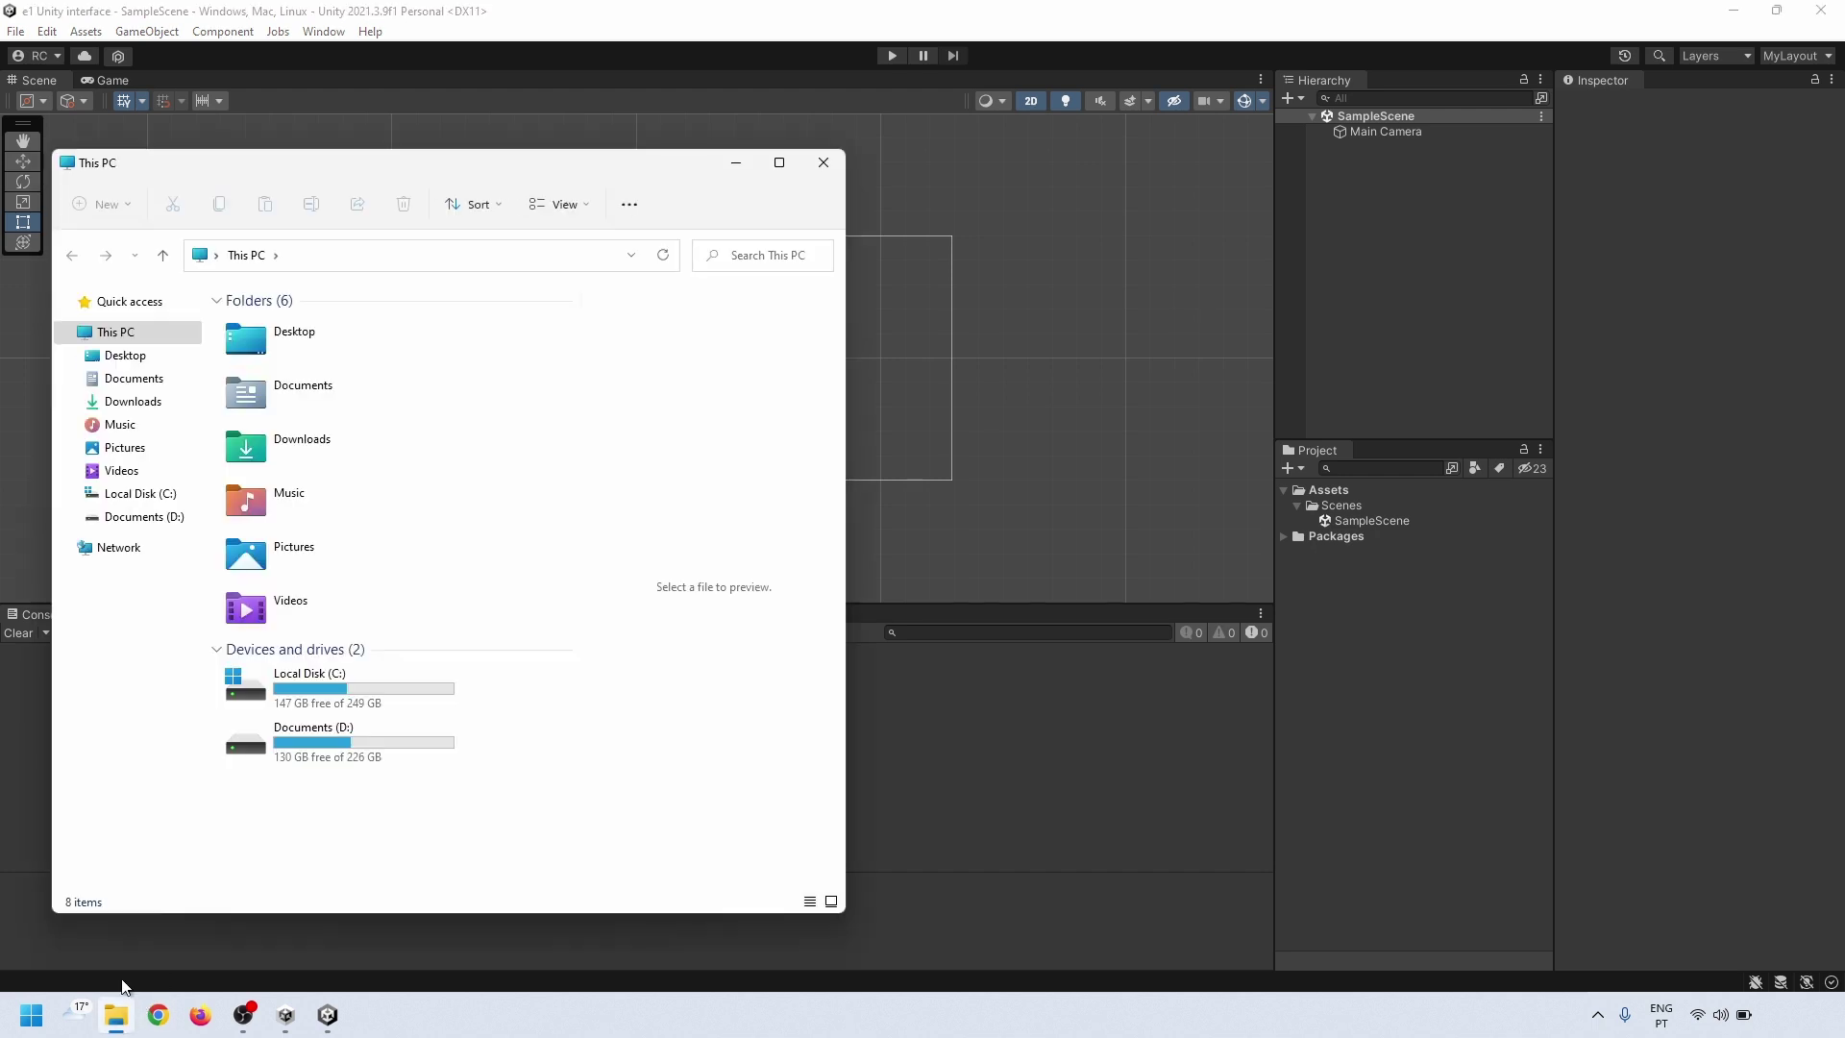
double_click(309, 402)
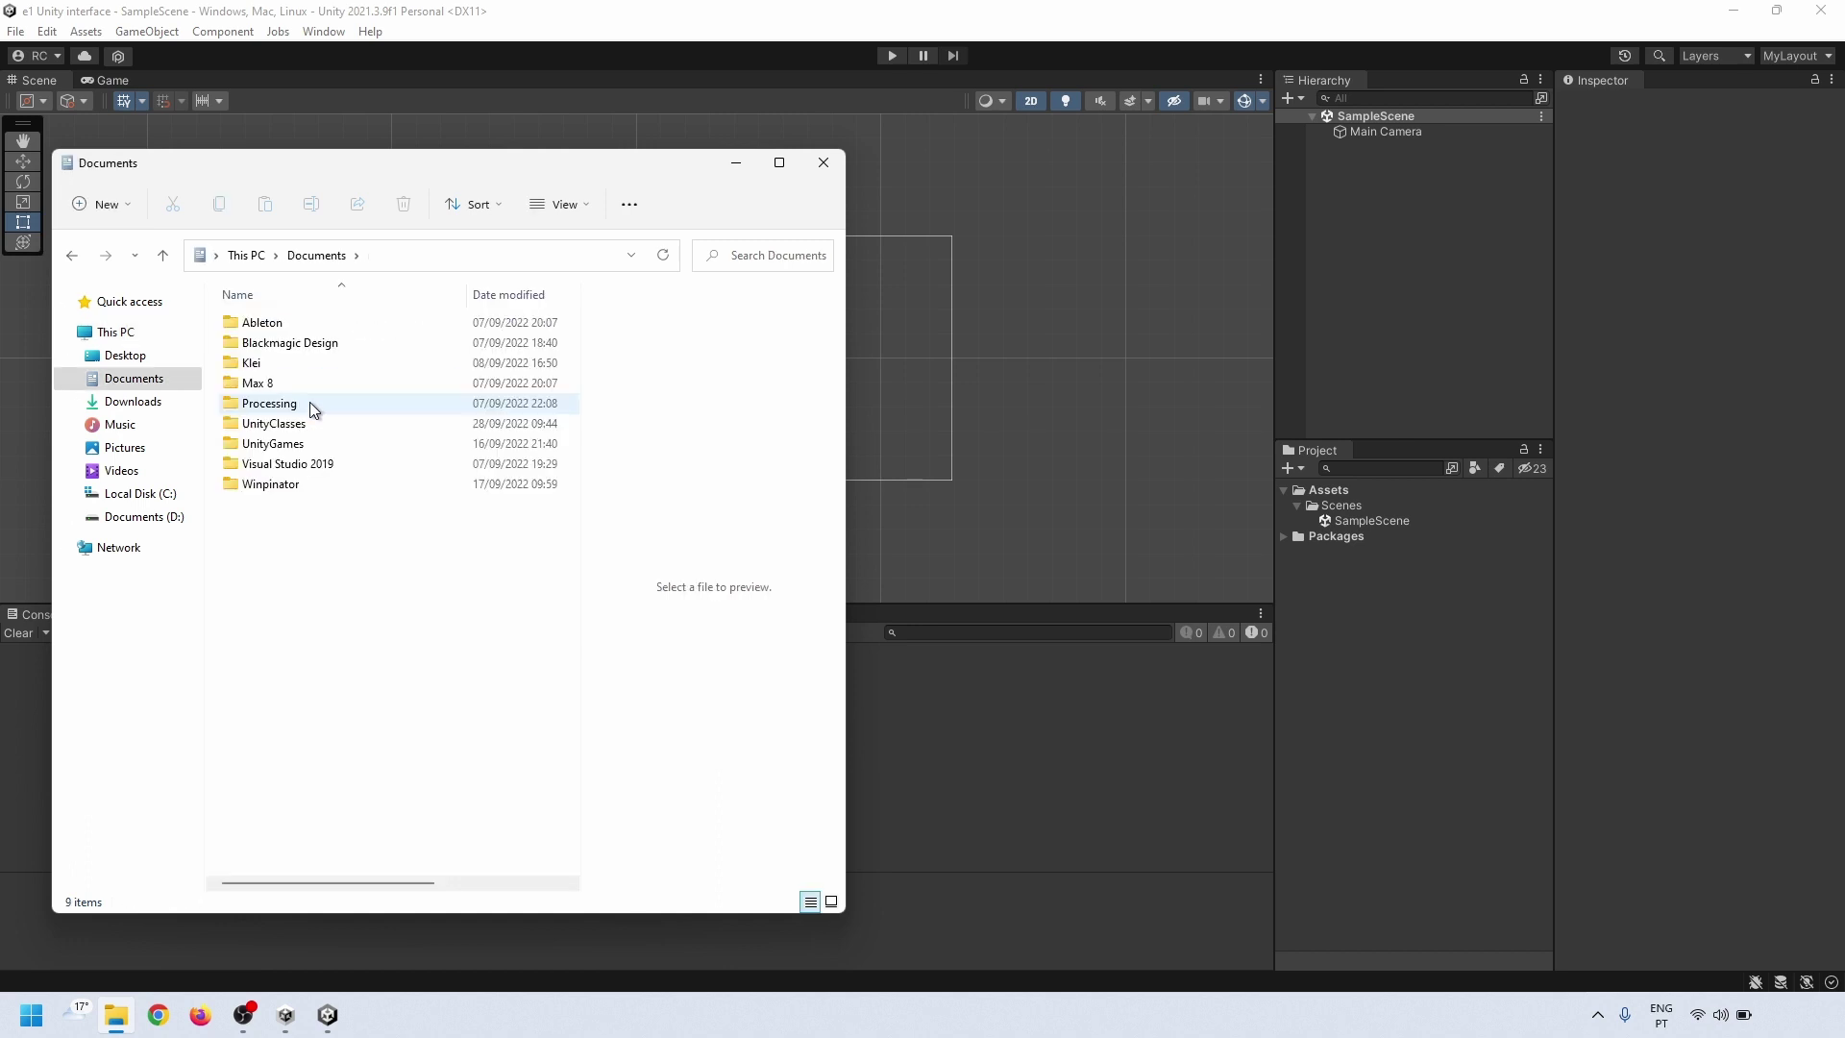
double_click(285, 424)
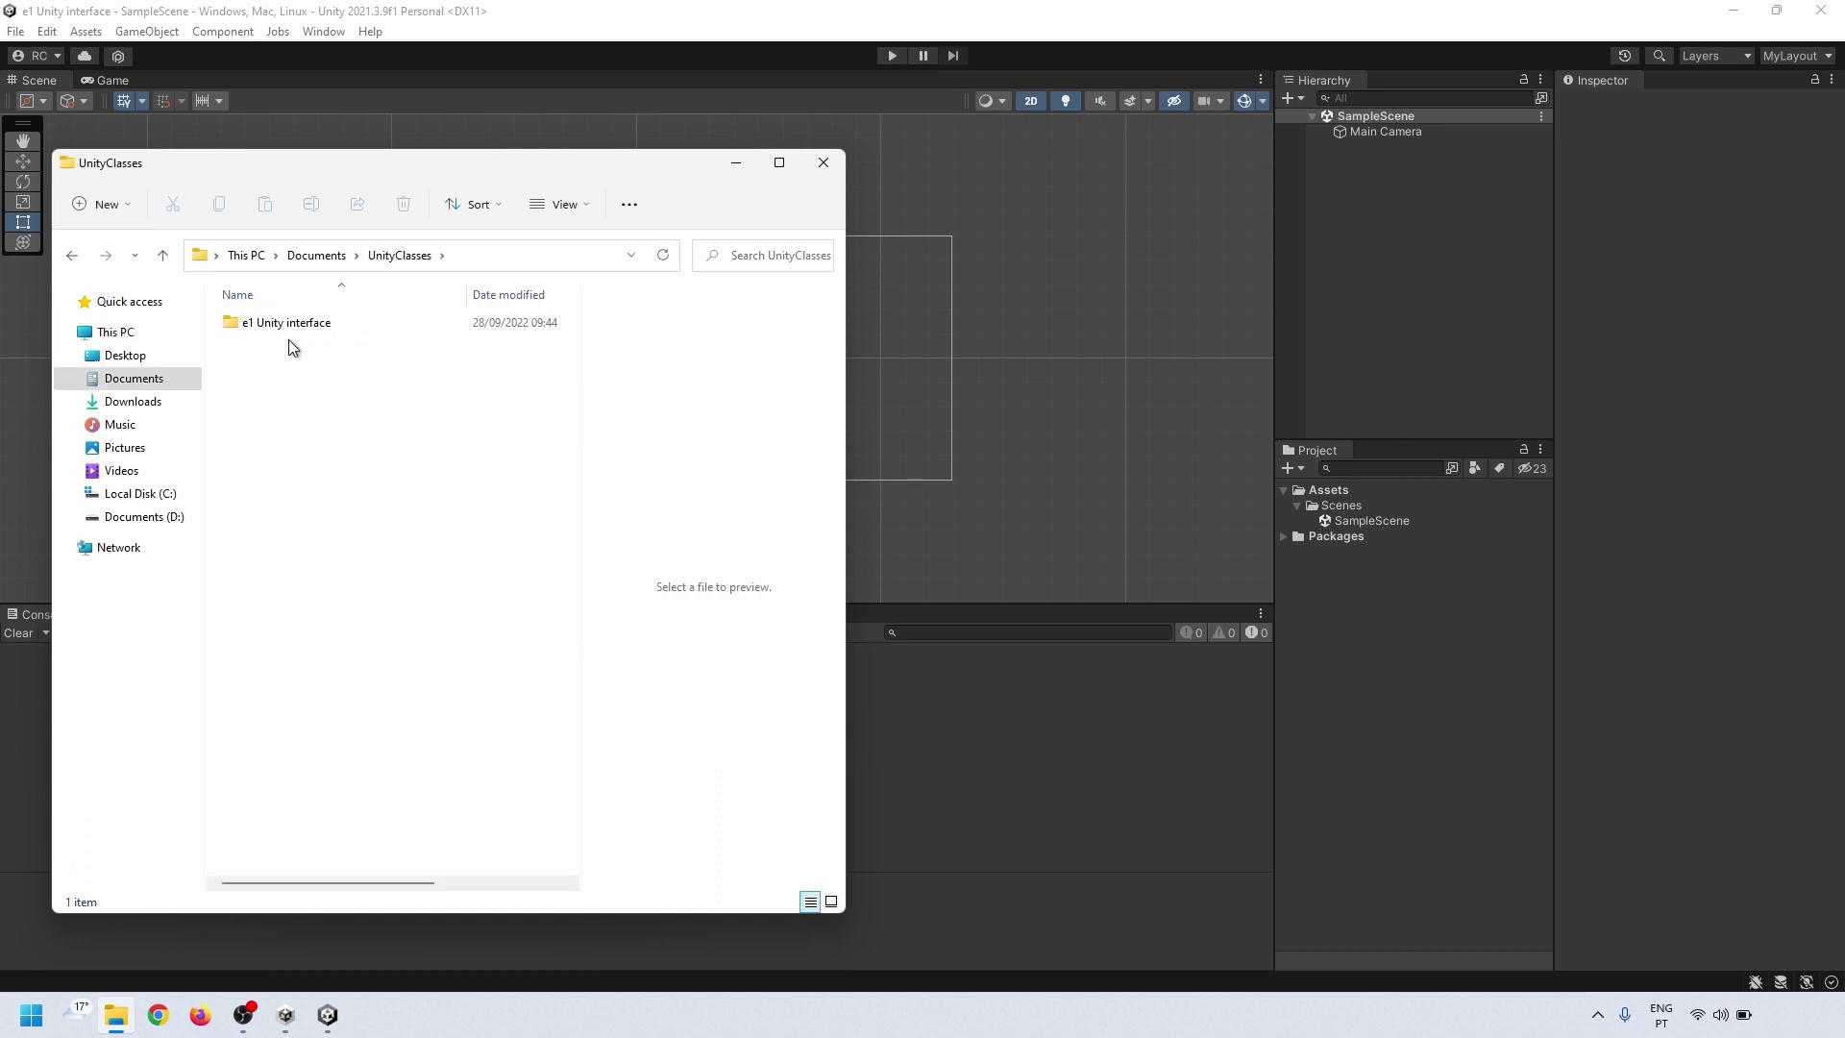
right_click(290, 326)
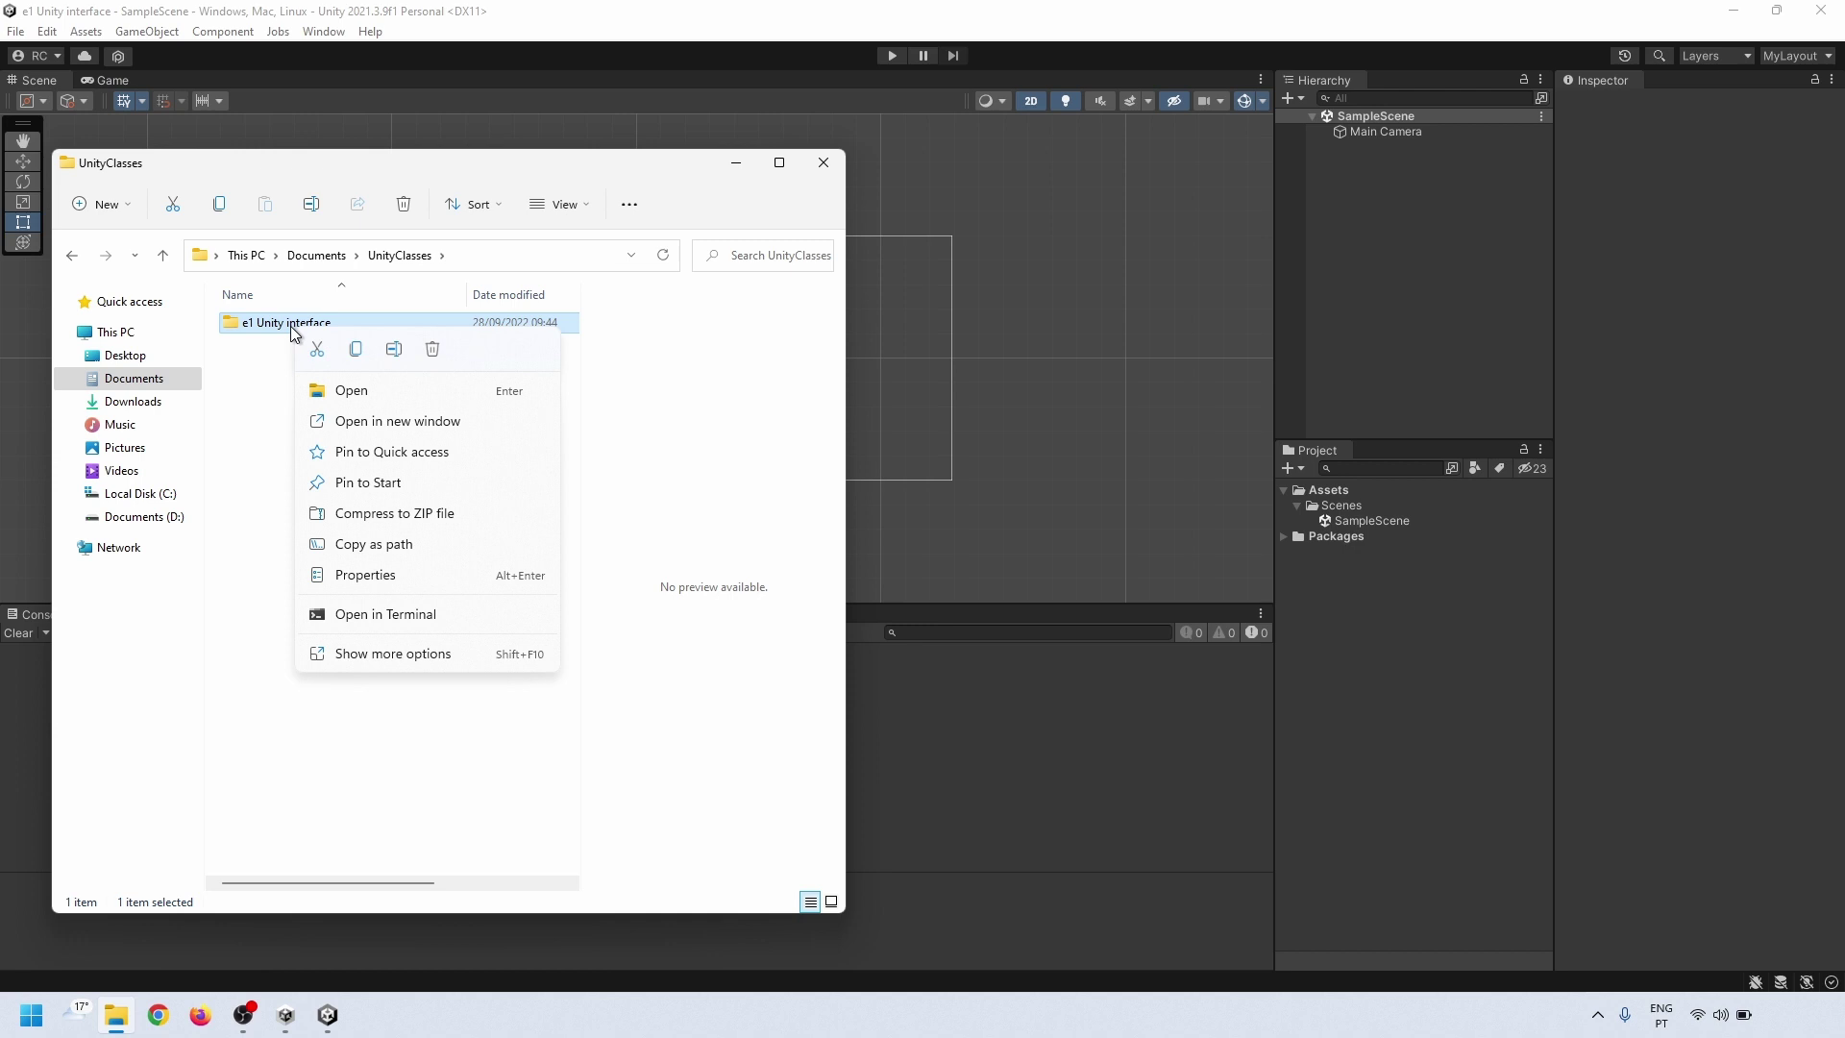
left_click(341, 575)
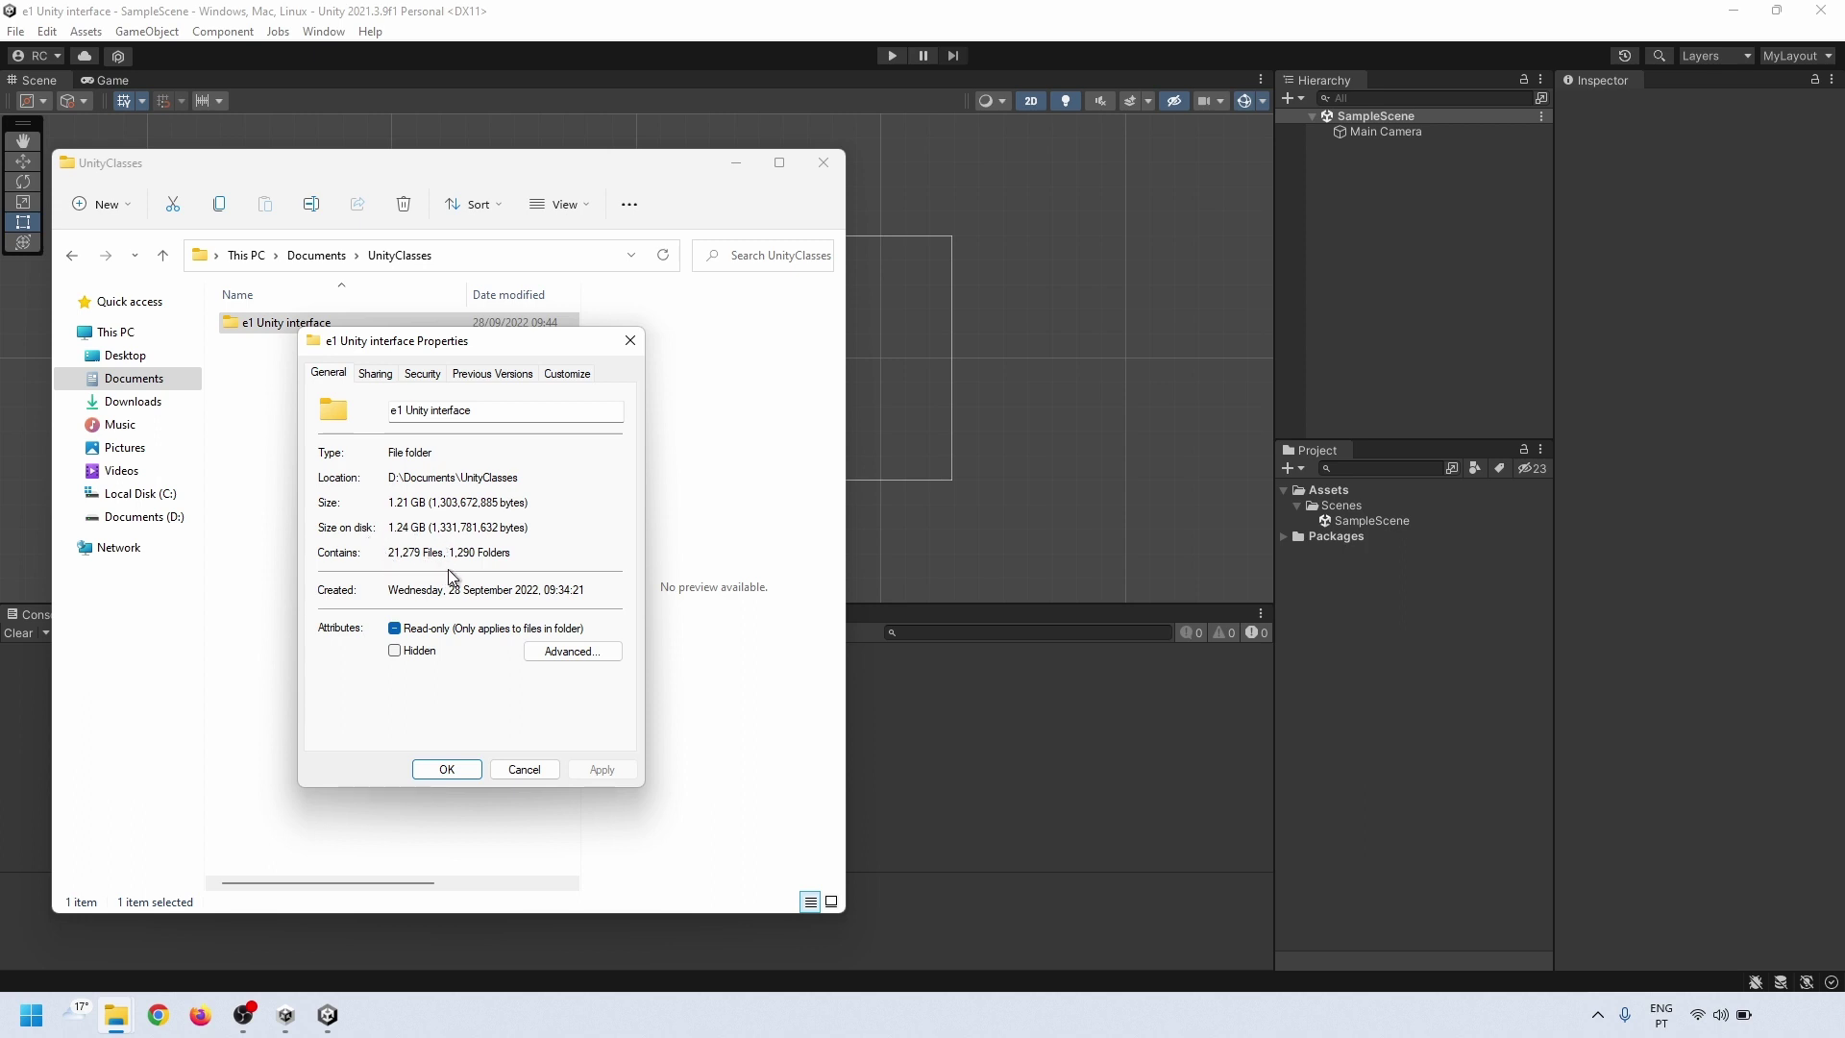
left_click(446, 768)
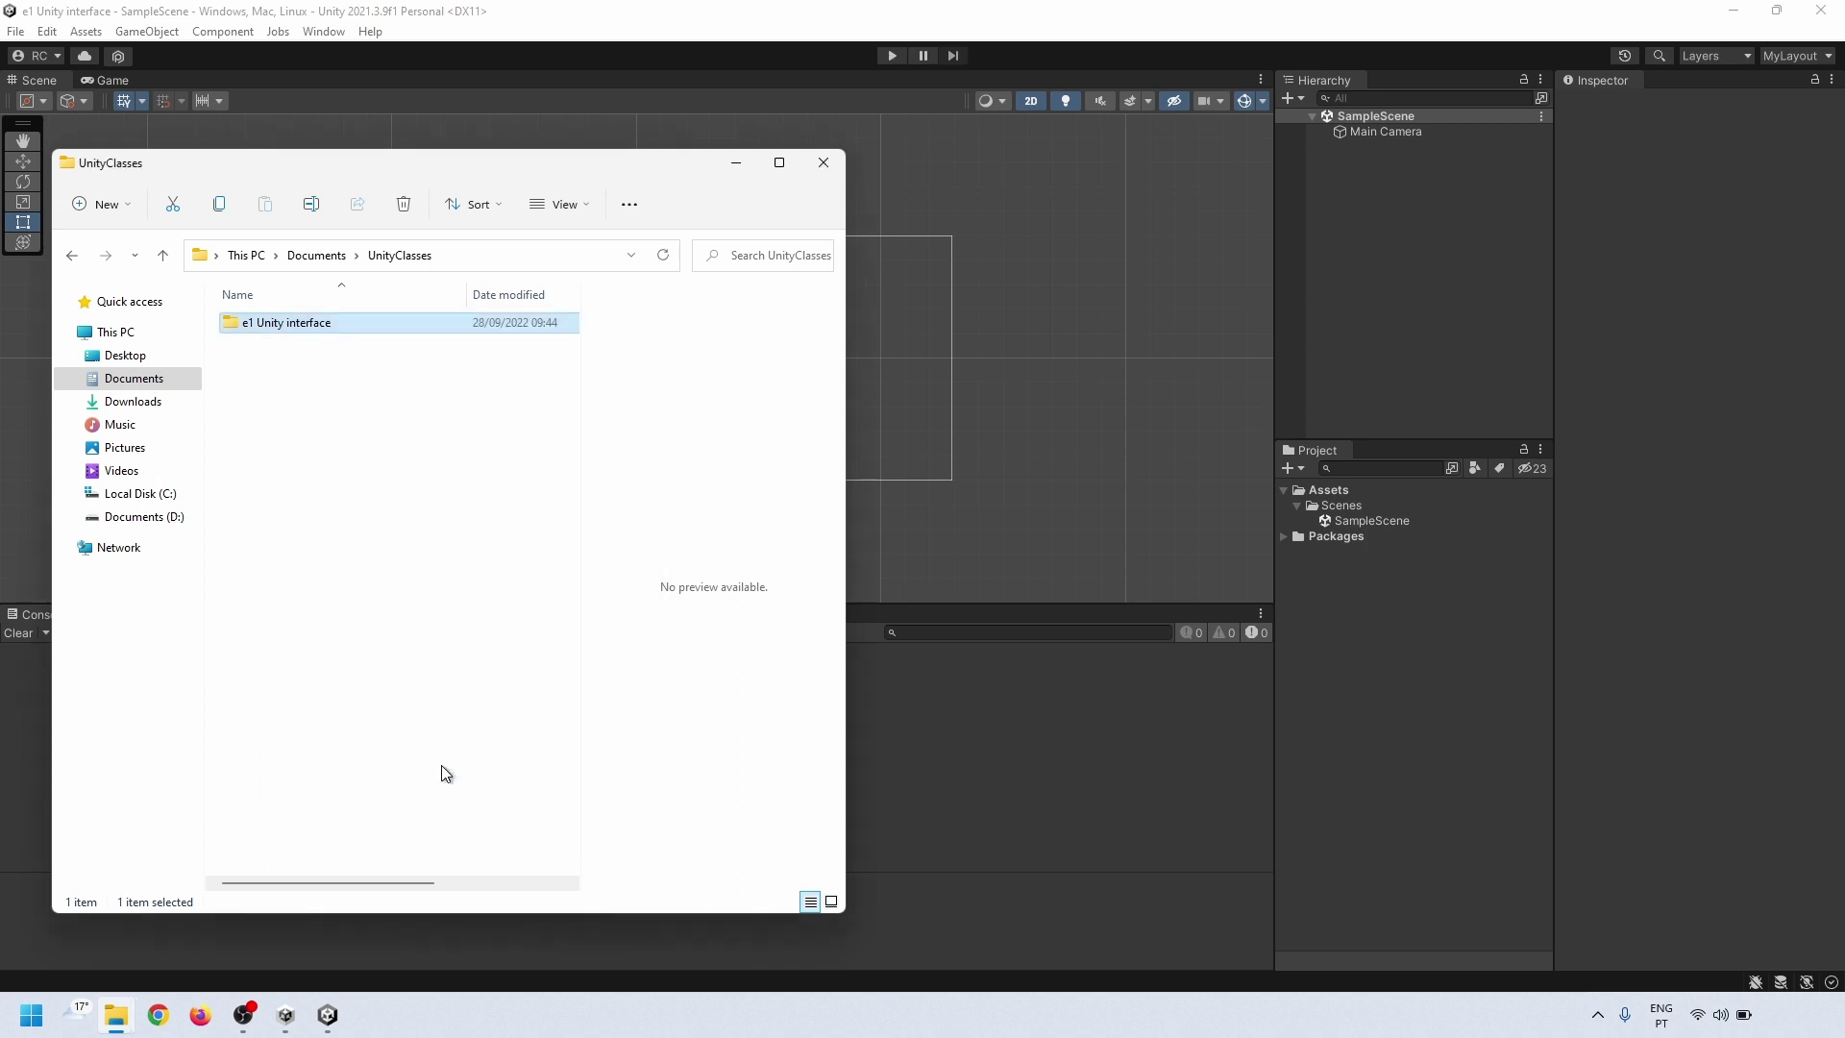
Return to the Unity editor and exit it, closing the e1 Unity interface project
left_click(702, 25)
left_click(15, 31)
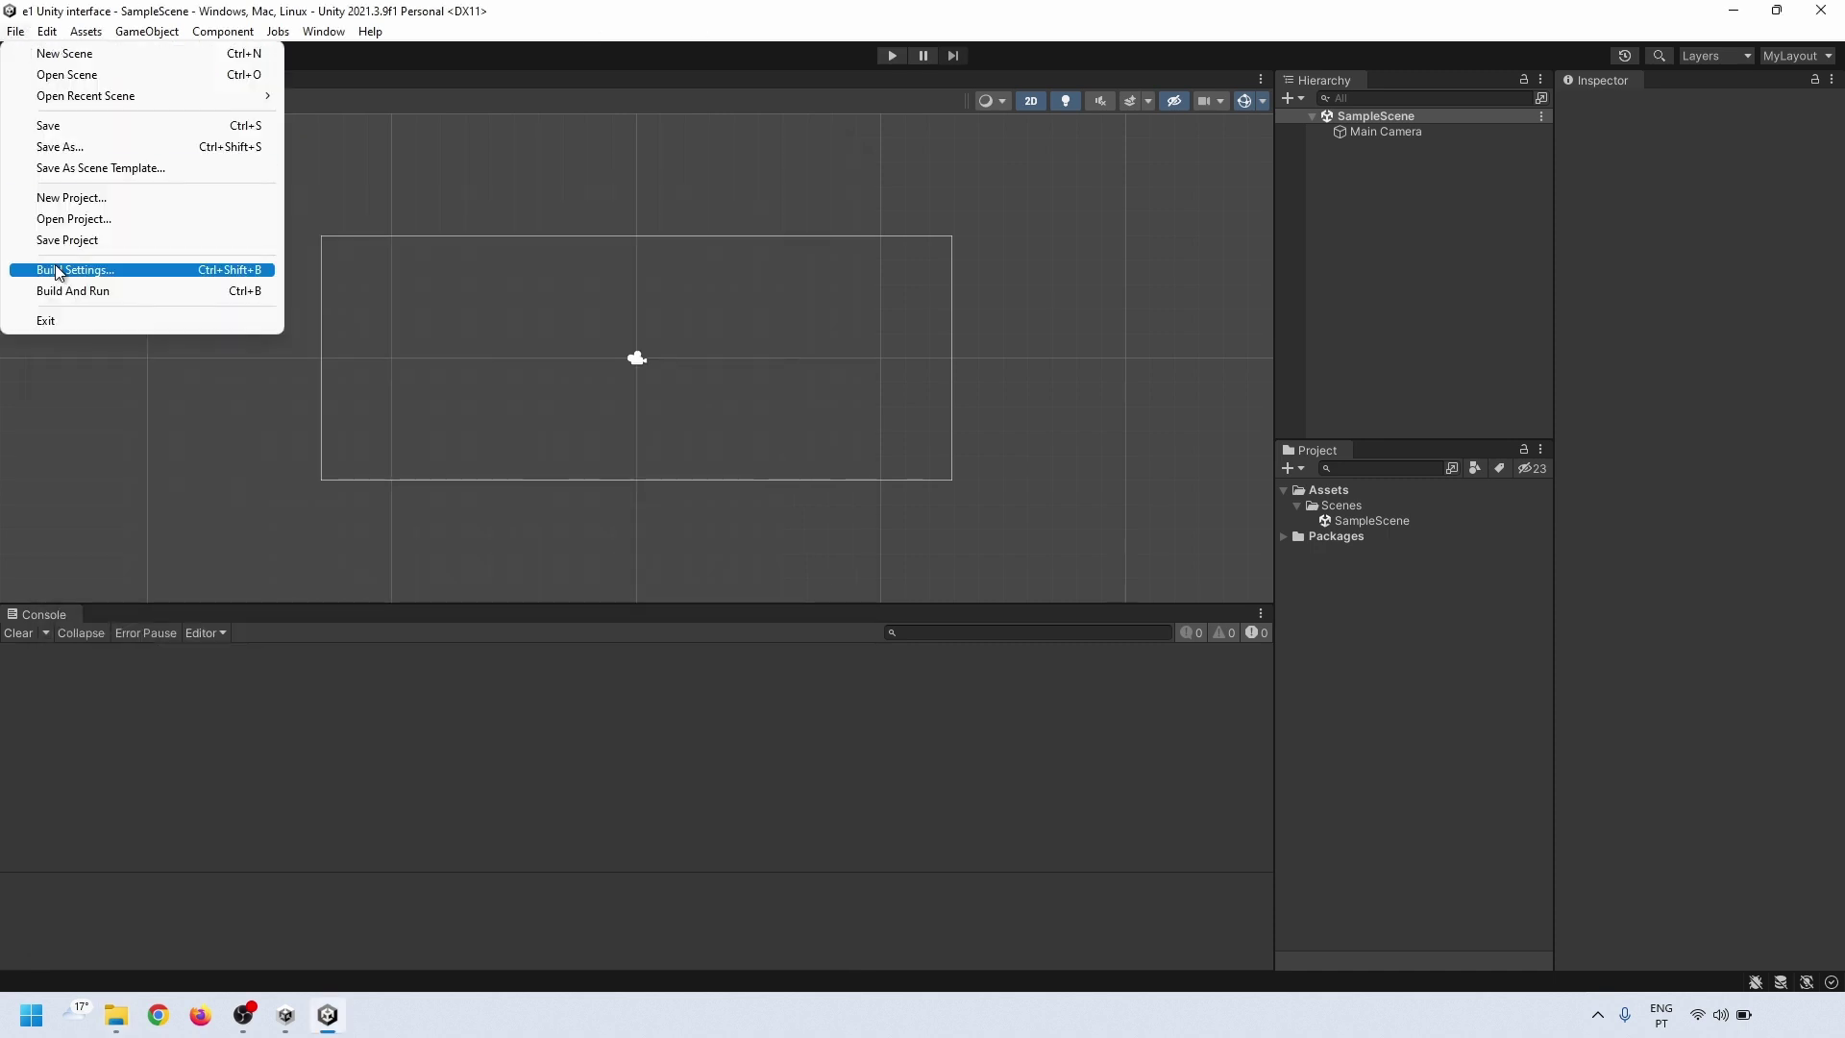
left_click(39, 320)
Check the e1 Unity interface folder's properties again with the editor closed, and close the File Explorer window
right_click(288, 323)
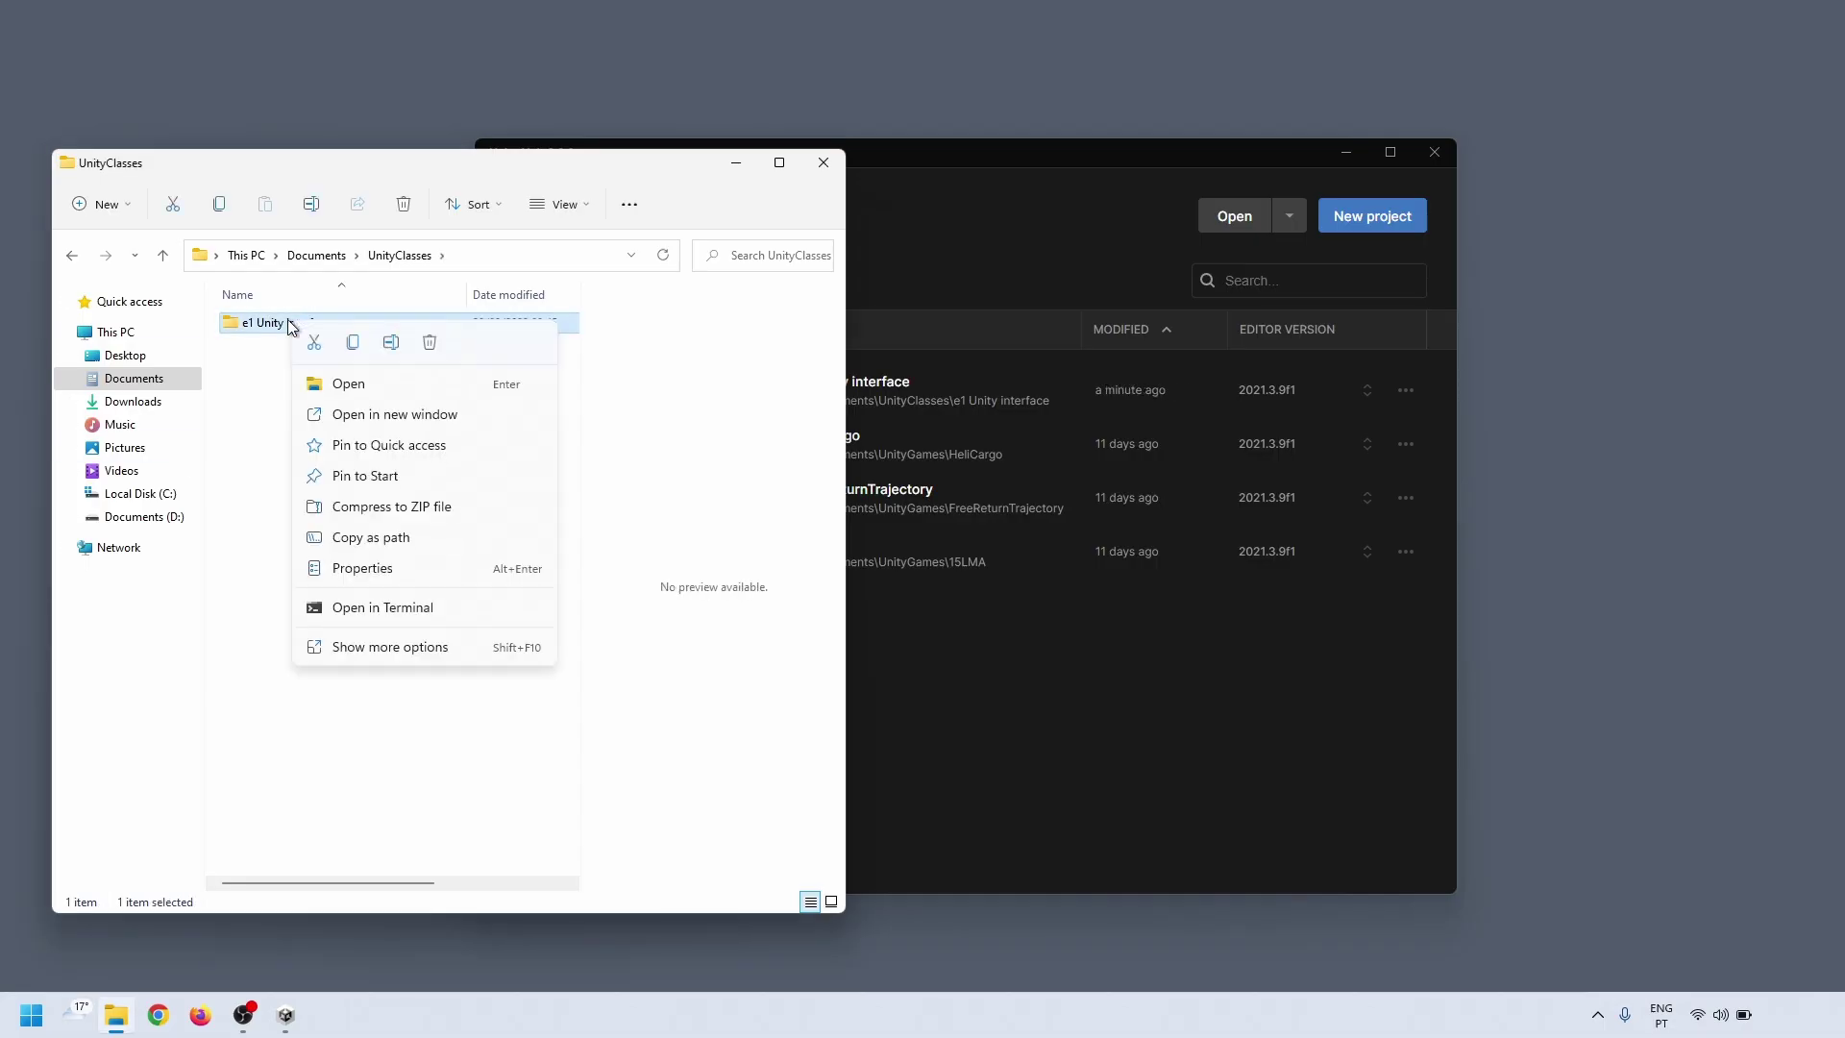
left_click(330, 573)
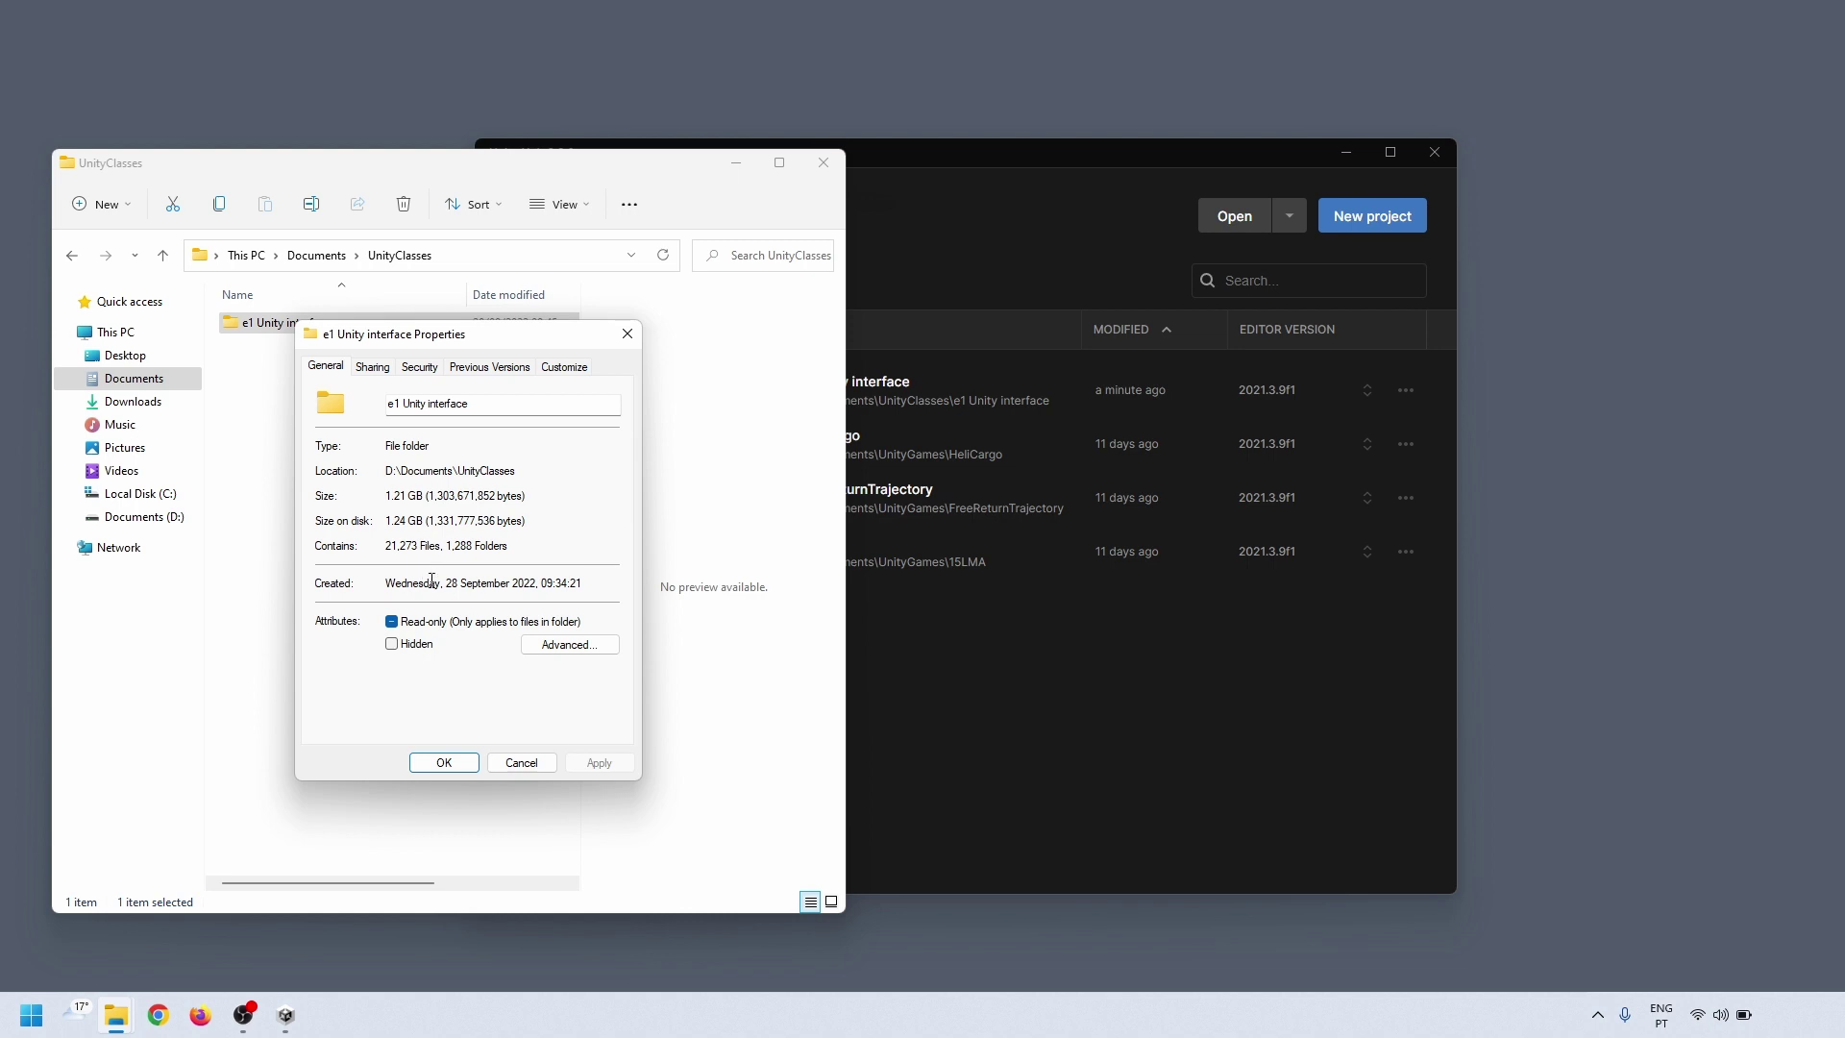
left_click(428, 764)
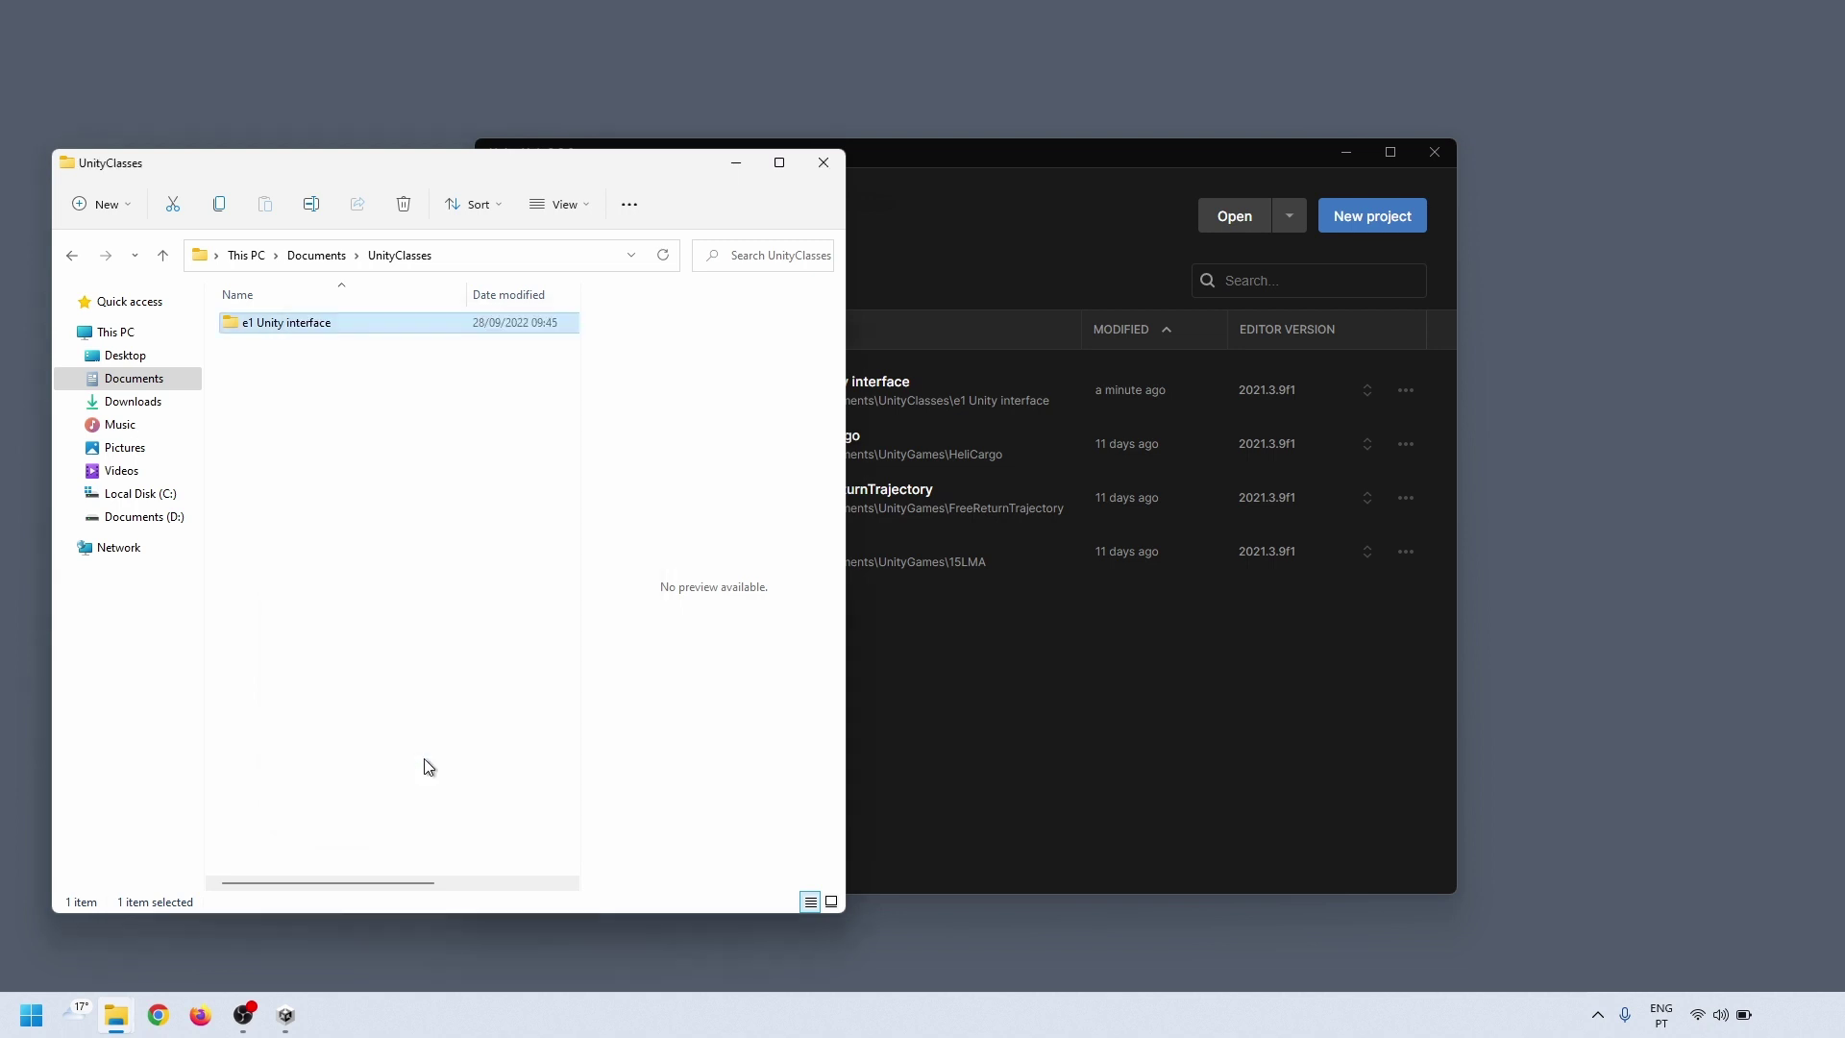
left_click(824, 164)
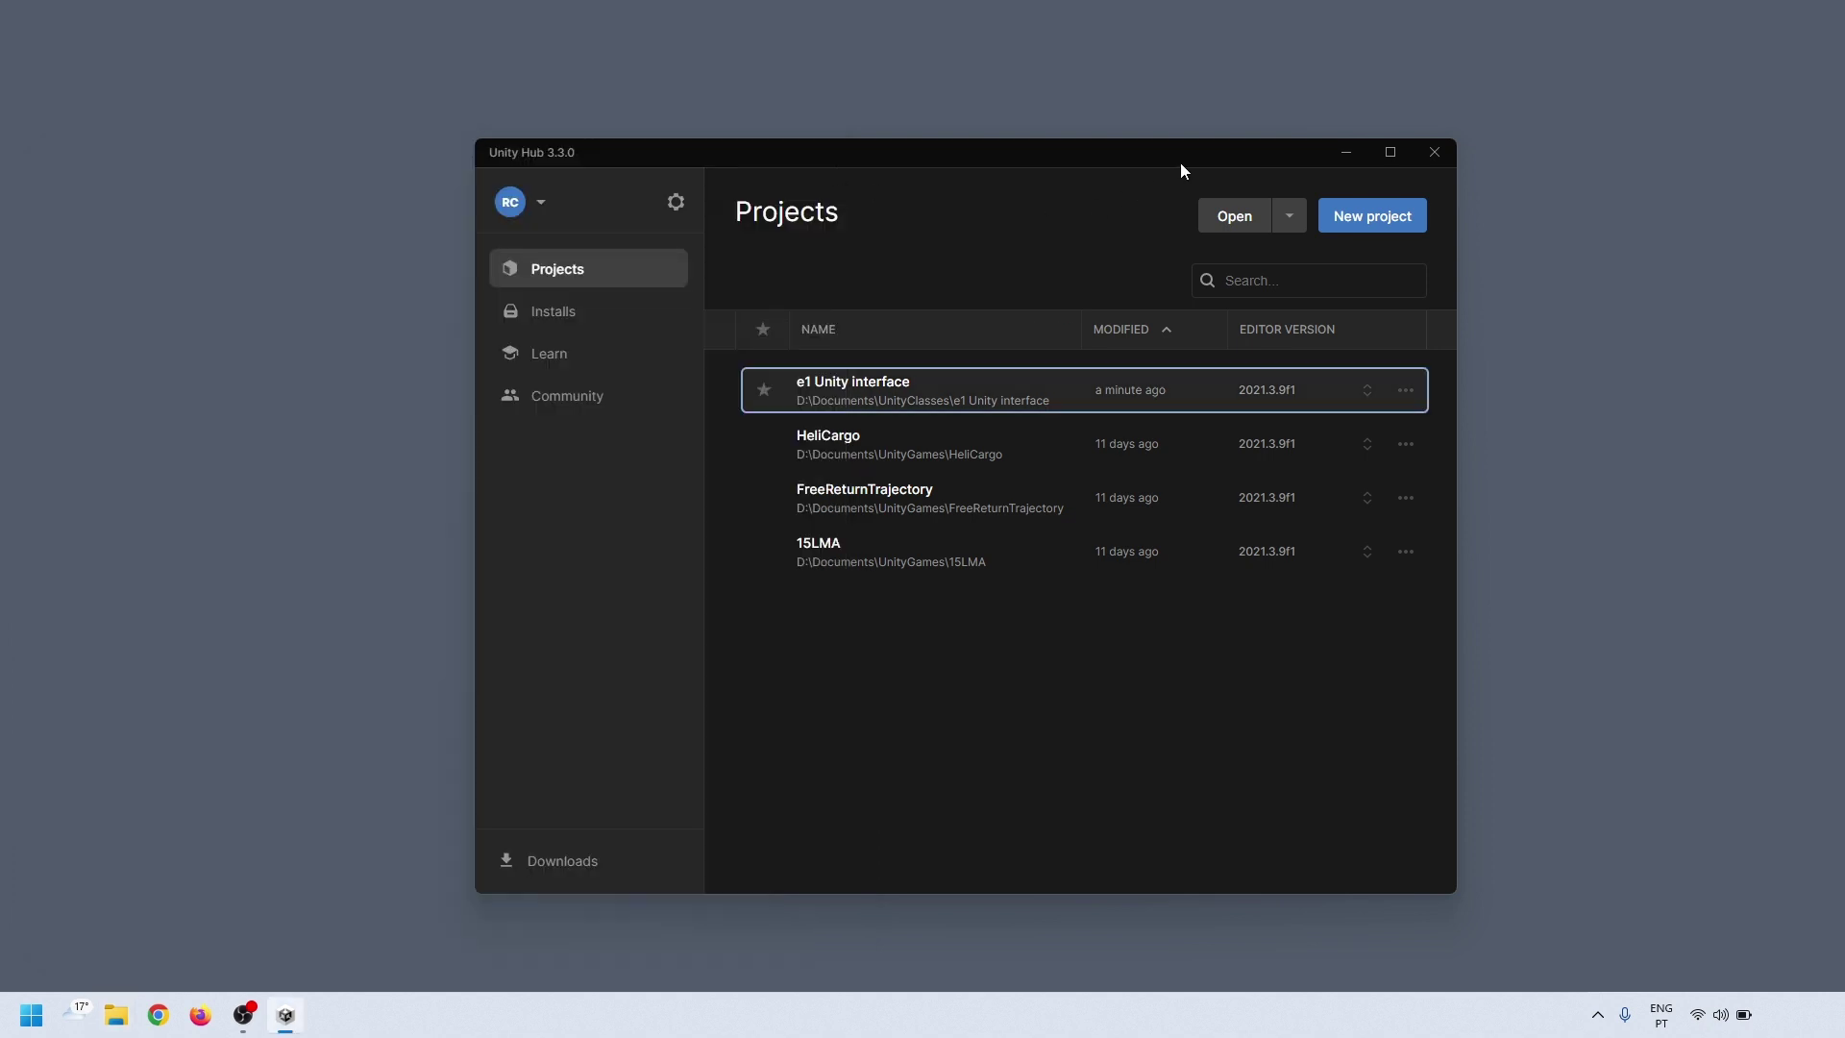